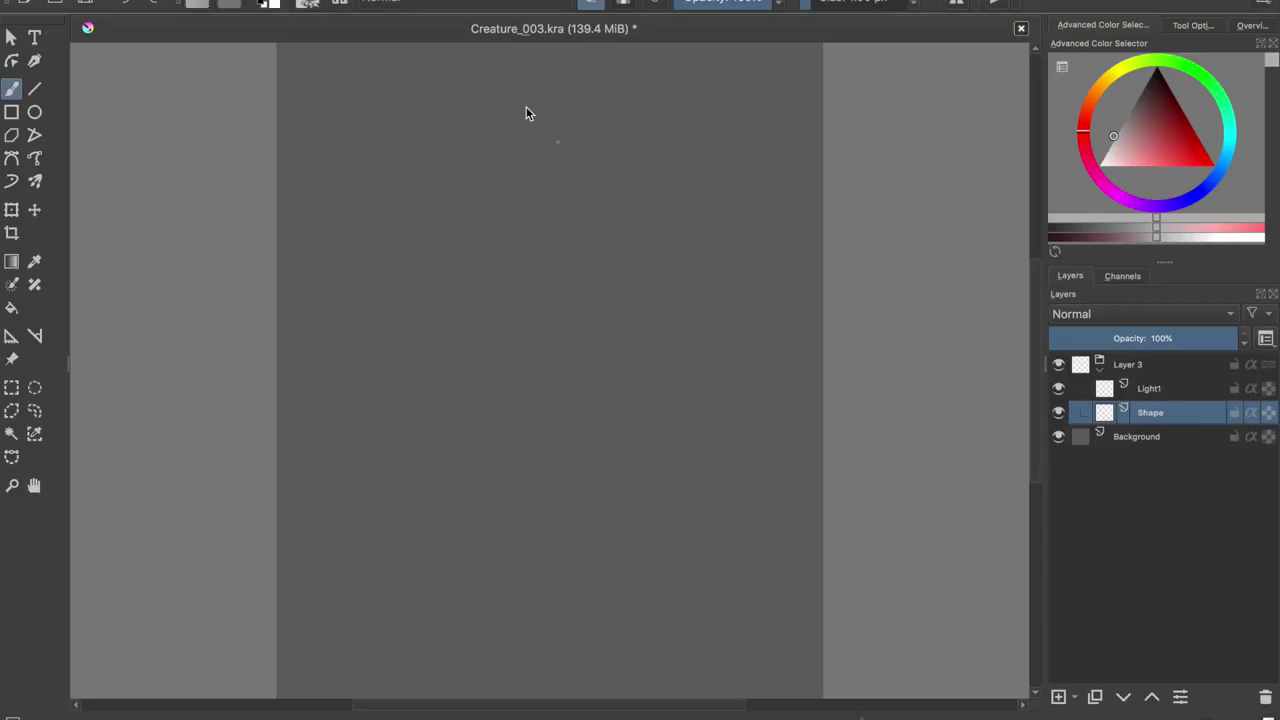
Paint a black head, ears, neck and wide shoulders silhouette on the Shape layer.
mouse_move(532, 364)
mouse_down()
mouse_move(540, 420)
mouse_move(636, 350)
mouse_up()
drag(503, 334, 498, 372)
drag(640, 330, 636, 372)
mouse_move(546, 498)
mouse_down()
mouse_move(590, 420)
mouse_move(680, 540)
mouse_move(470, 690)
mouse_up()
mouse_move(690, 530)
mouse_down()
mouse_move(720, 624)
mouse_move(640, 552)
mouse_up()
drag(532, 496, 458, 610)
key(ctrl+z)
drag(538, 478, 432, 690)
drag(656, 540, 710, 546)
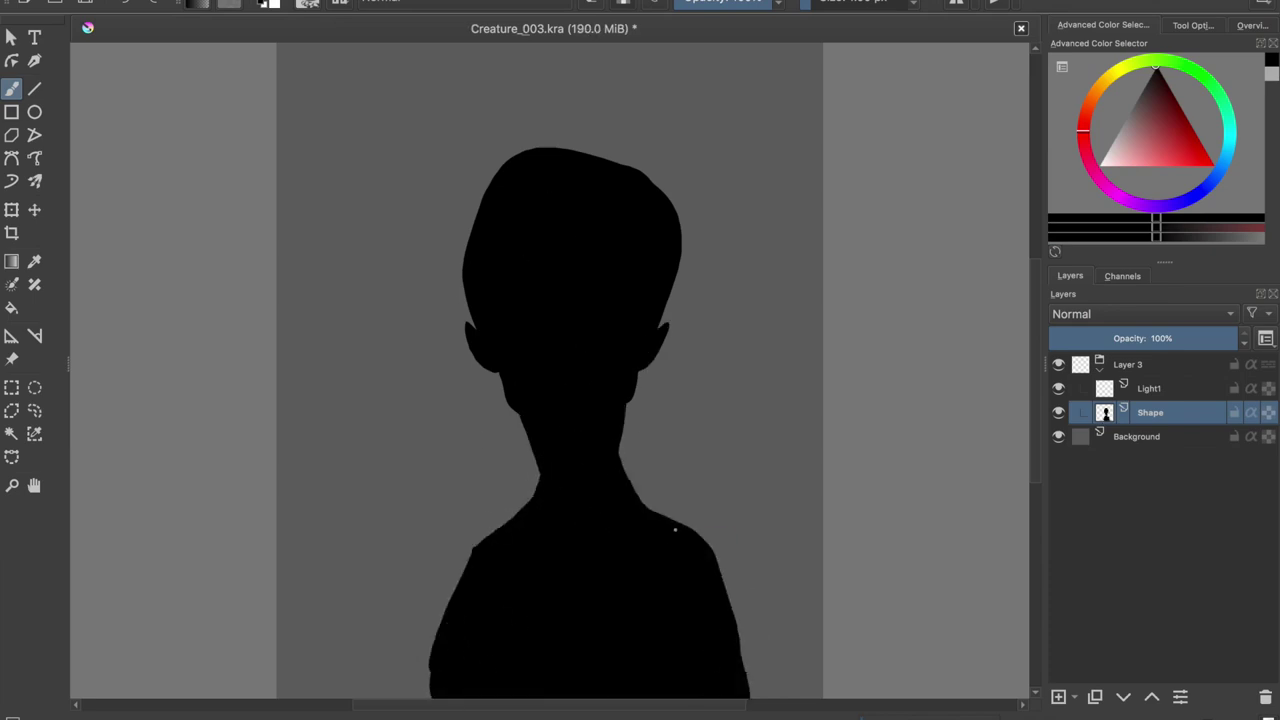
Save, then lighten the silhouette from black to dark grey with HSV Adjustment.
key(ctrl+s)
key(ctrl+u)
drag(980, 347, 991, 347)
click(1160, 483)
Paint out the ear bumps on the Shape layer.
click(1150, 388)
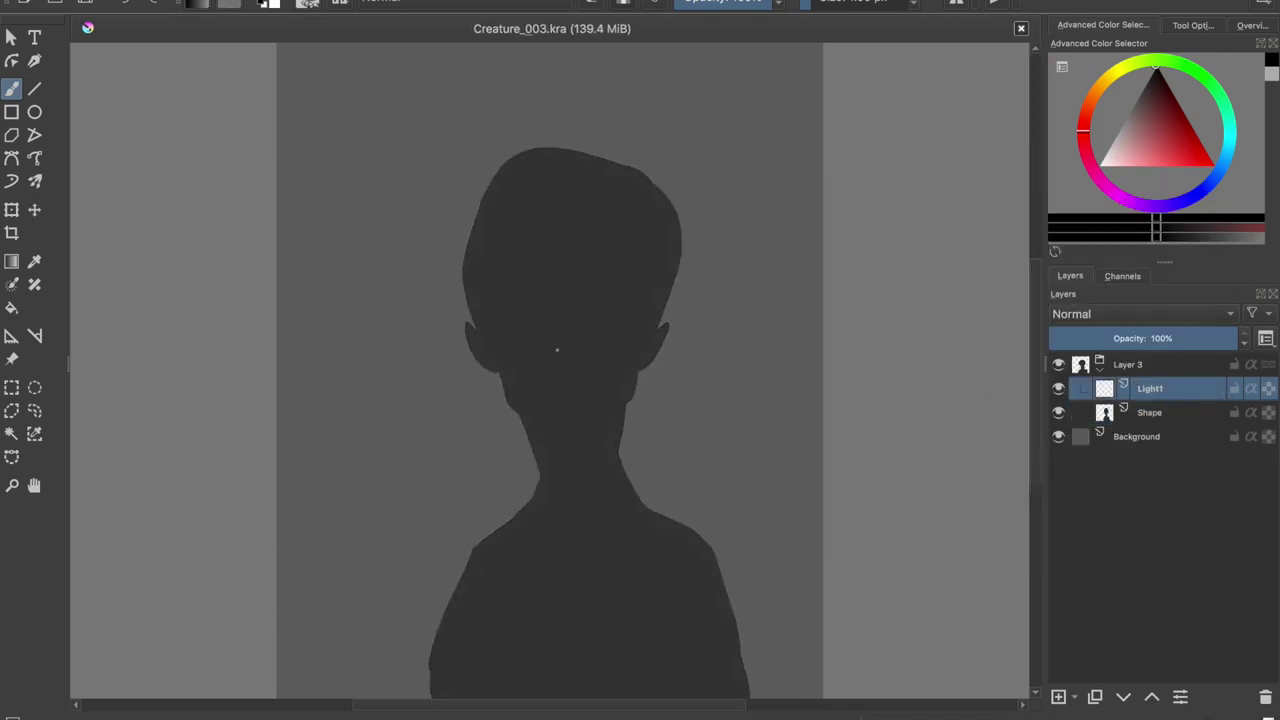
click(1107, 414)
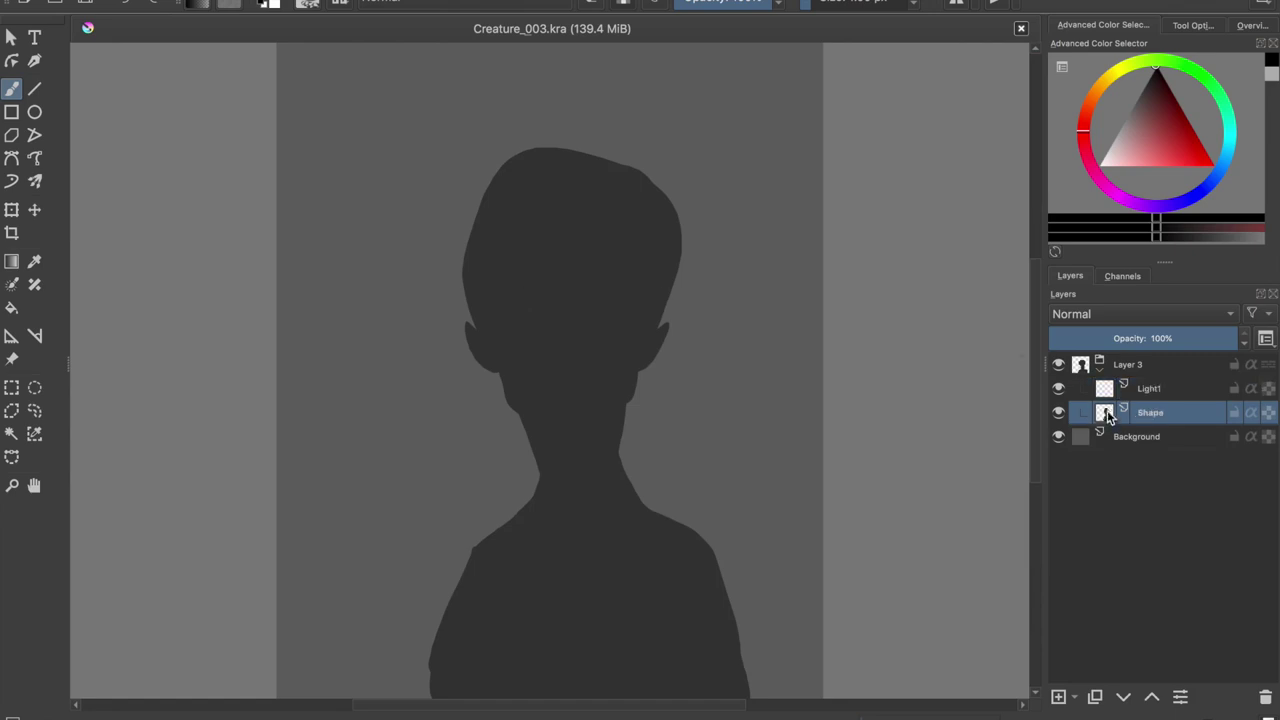
drag(470, 325, 498, 370)
drag(665, 325, 642, 368)
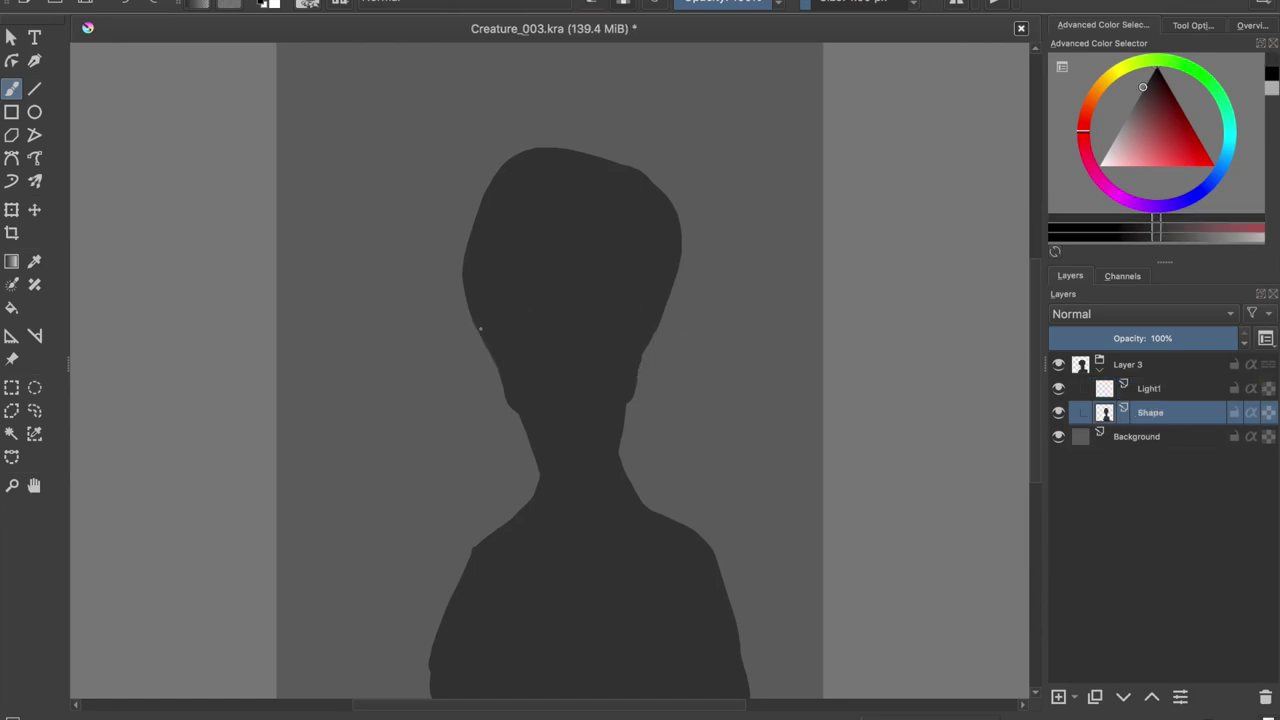
Restore the ears, then paint black eye sockets, a triangular mouth and neck shading.
key(ctrl+z)
key(ctrl+z)
key(ctrl+z)
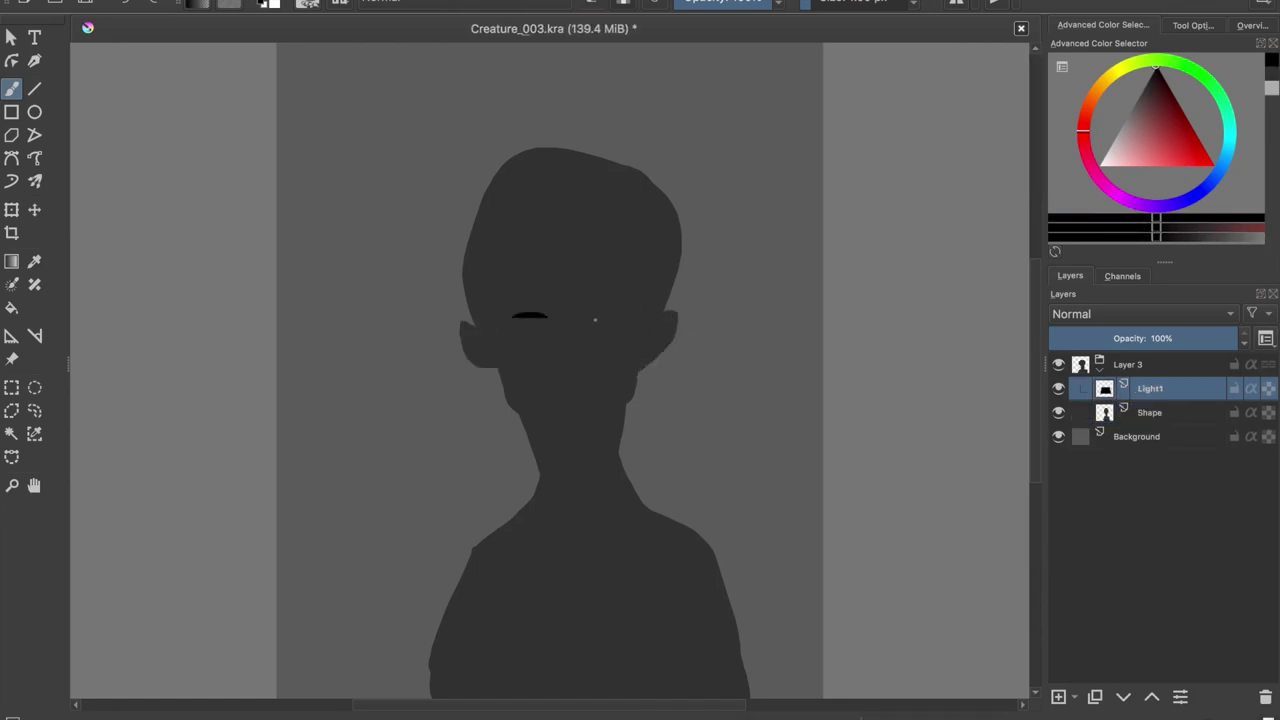
drag(595, 320, 615, 330)
mouse_move(510, 325)
mouse_down()
mouse_move(548, 332)
mouse_move(540, 306)
mouse_up()
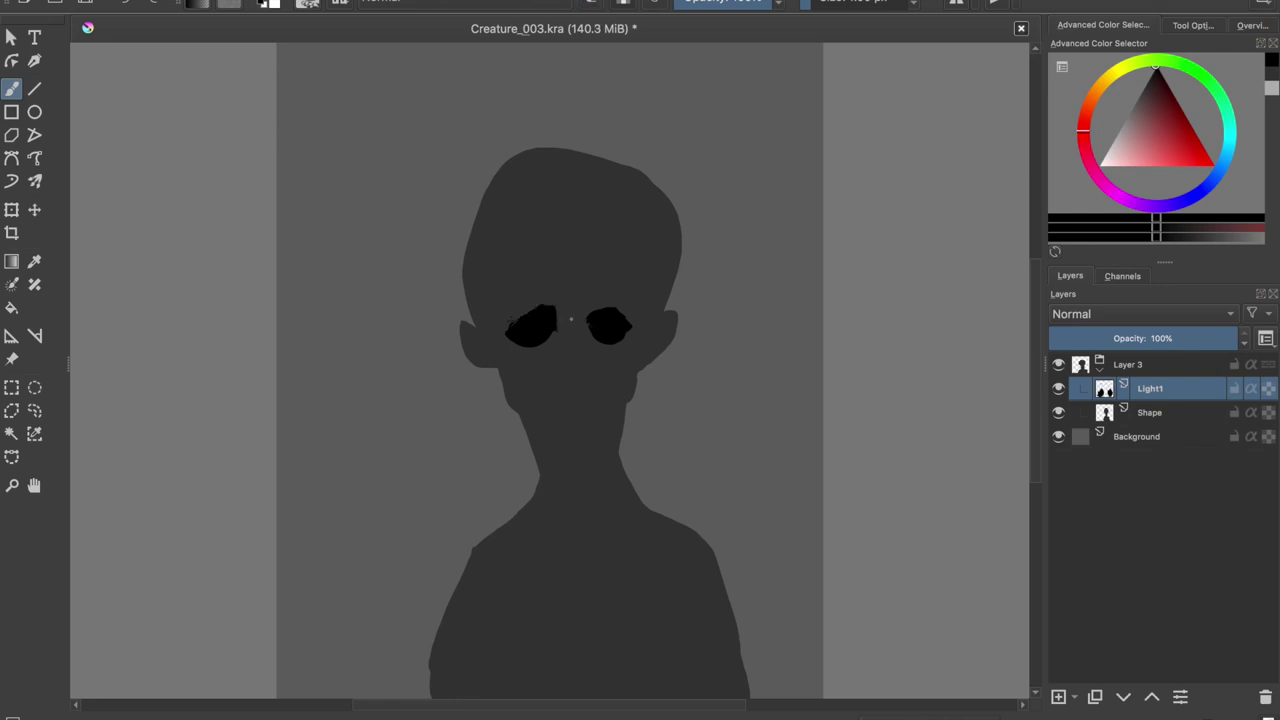
drag(558, 355, 584, 352)
mouse_move(555, 428)
mouse_down()
mouse_move(598, 444)
mouse_move(624, 406)
mouse_move(620, 462)
mouse_move(572, 506)
mouse_up()
mouse_move(614, 454)
mouse_down()
mouse_move(586, 516)
mouse_move(640, 531)
mouse_move(474, 549)
mouse_up()
mouse_move(578, 540)
mouse_down()
mouse_move(574, 464)
mouse_move(625, 527)
mouse_up()
Redraw the dark strokes along the neck and save.
key(ctrl+z)
drag(565, 458, 545, 532)
drag(614, 450, 610, 528)
mouse_move(554, 494)
mouse_down()
mouse_move(536, 520)
mouse_move(570, 530)
mouse_up()
key(ctrl+s)
Shade inside both ears and add brow lines and forehead creases.
key(F1)
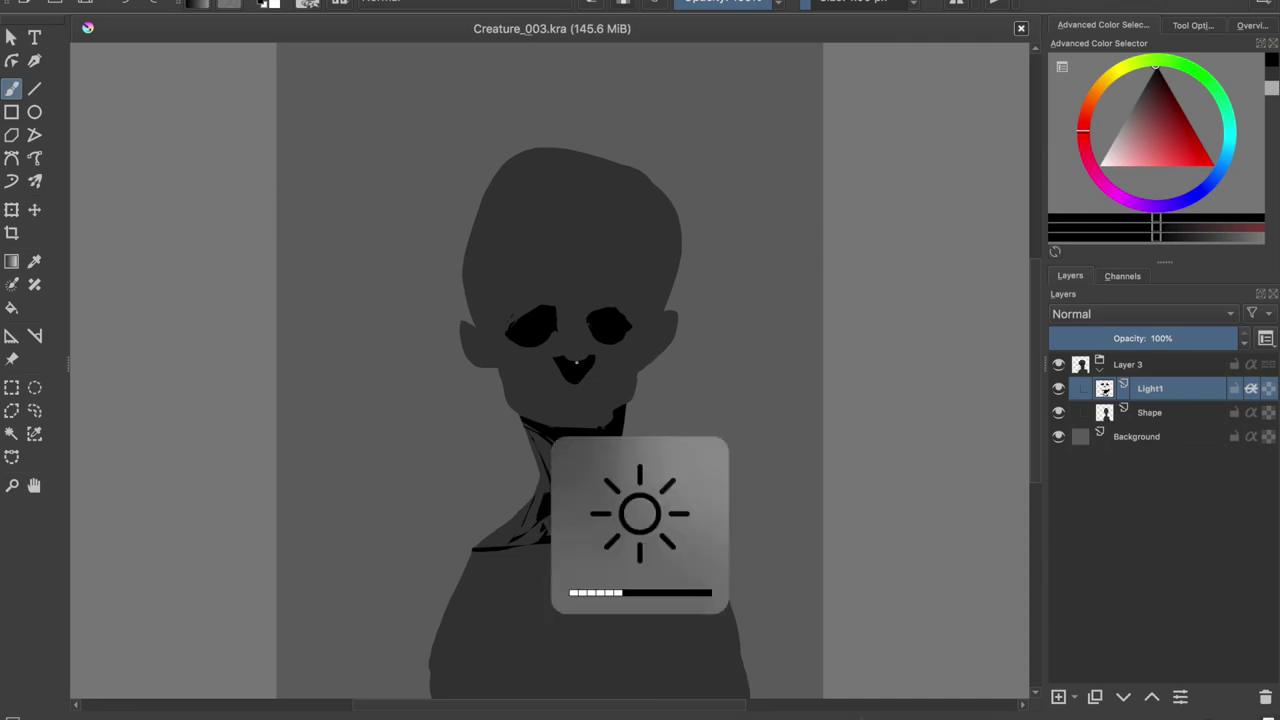
drag(476, 340, 482, 350)
mouse_move(652, 330)
mouse_down()
mouse_move(668, 340)
mouse_move(648, 356)
mouse_up()
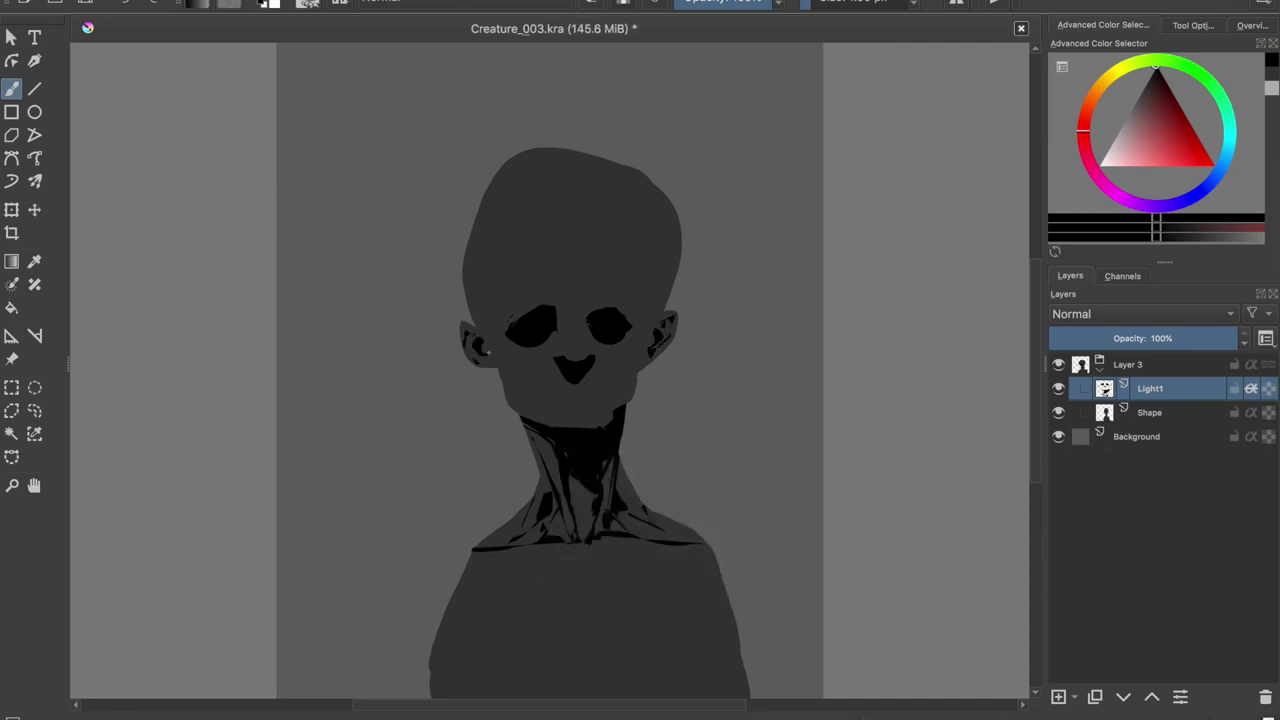
drag(497, 190, 501, 305)
drag(638, 212, 645, 302)
drag(530, 280, 572, 290)
drag(578, 288, 614, 278)
Add horizontal upper-forehead wrinkles, a thicker brow line and strokes on the head sides.
drag(525, 280, 600, 286)
drag(488, 250, 500, 302)
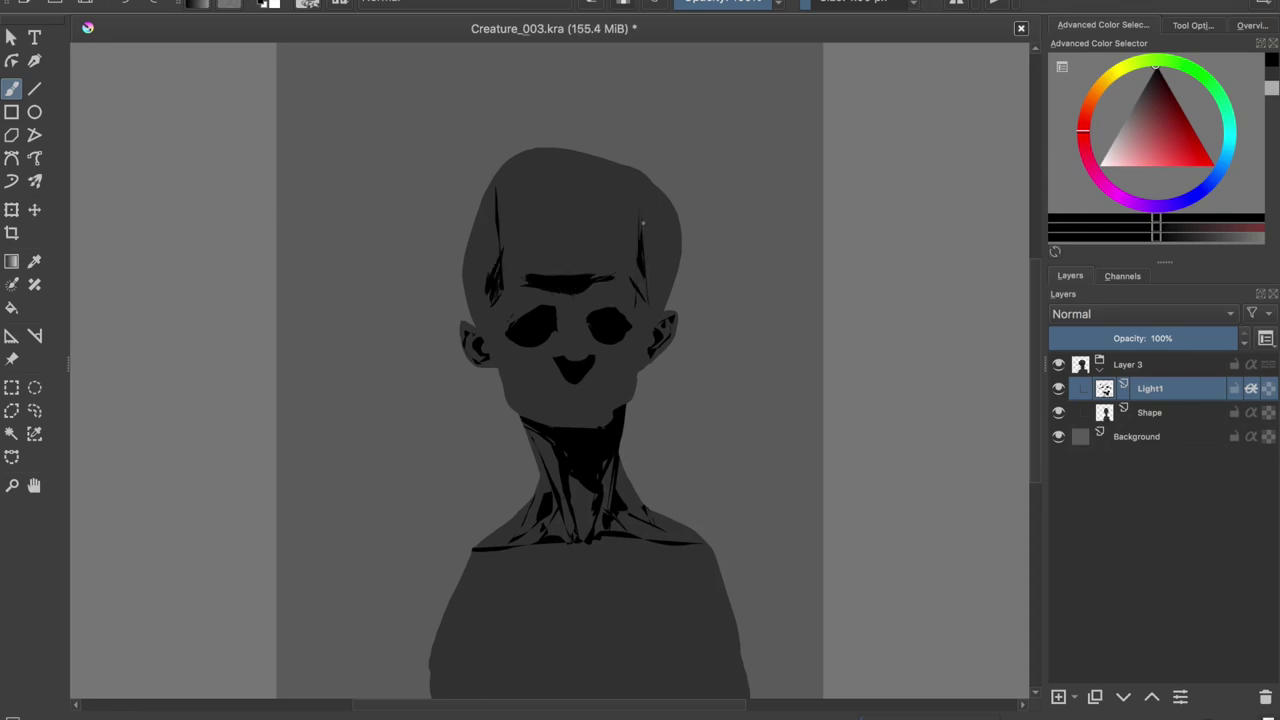
drag(642, 210, 652, 300)
drag(510, 204, 602, 212)
drag(498, 238, 630, 235)
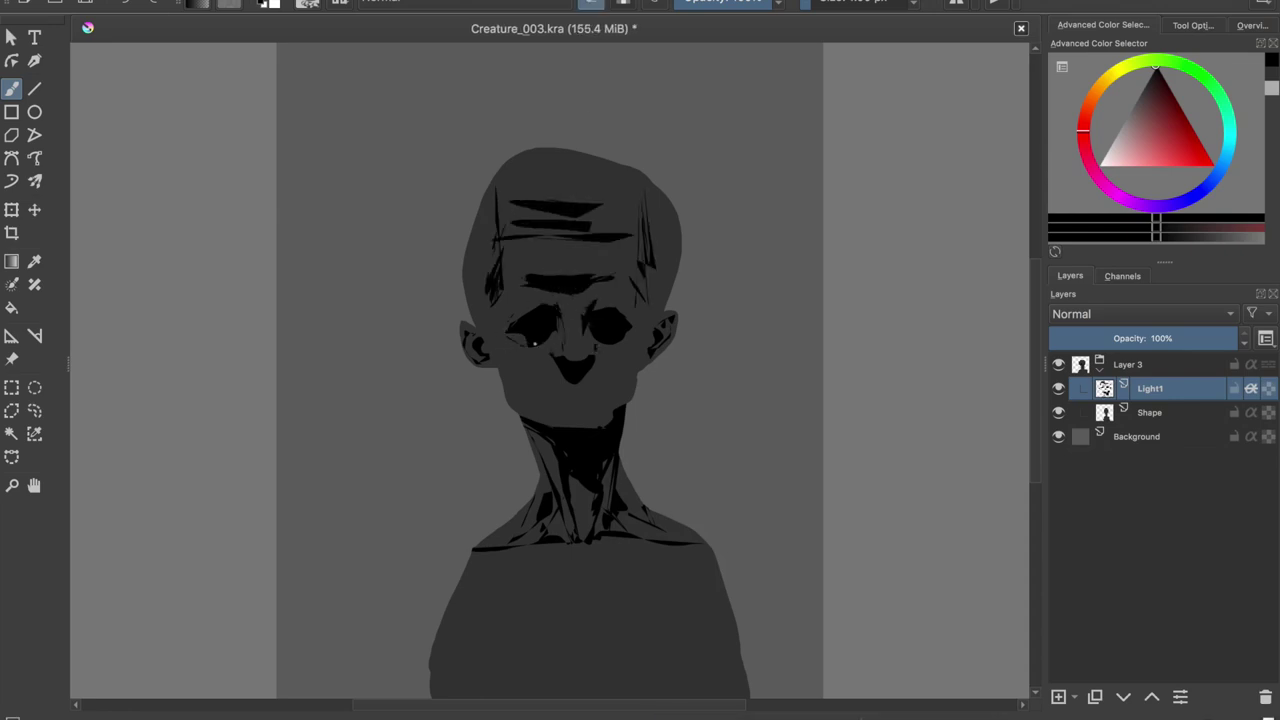
Shade around both eye sockets and keep the frown lines and chin wrinkles.
drag(540, 334, 505, 348)
drag(590, 338, 616, 346)
key(ctrl+z)
key(ctrl+z)
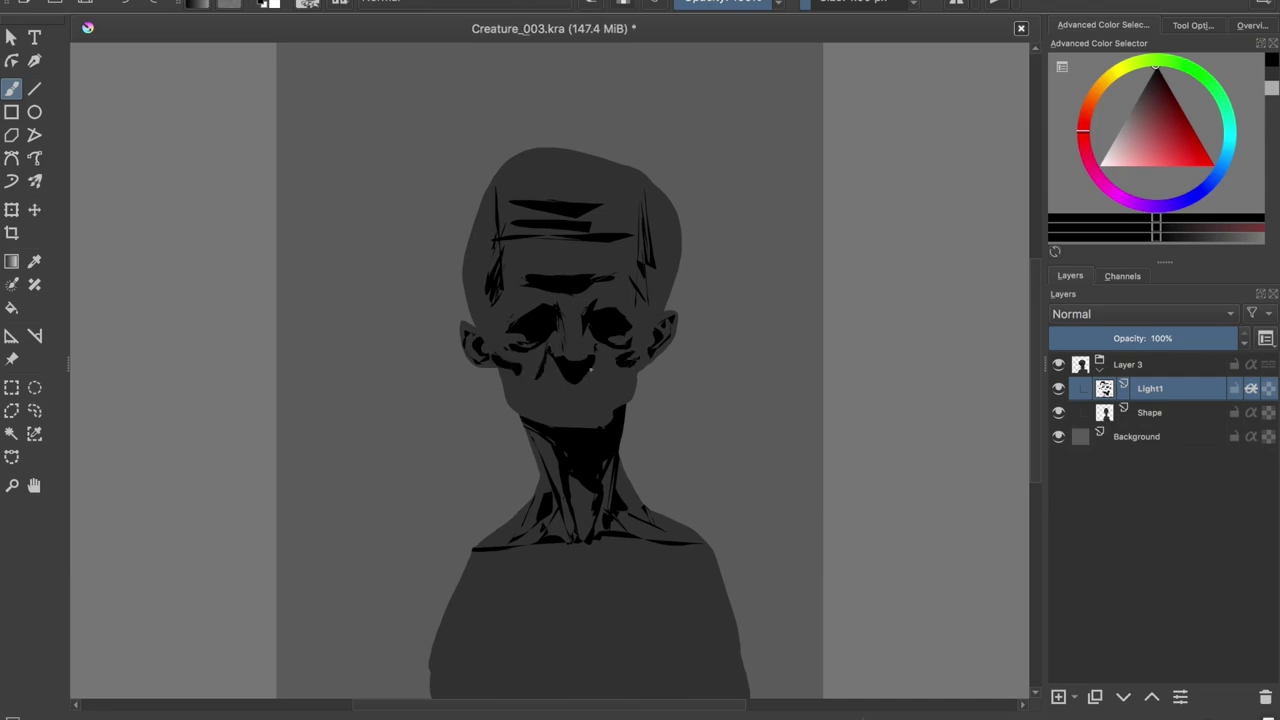
key(ctrl+shift+z)
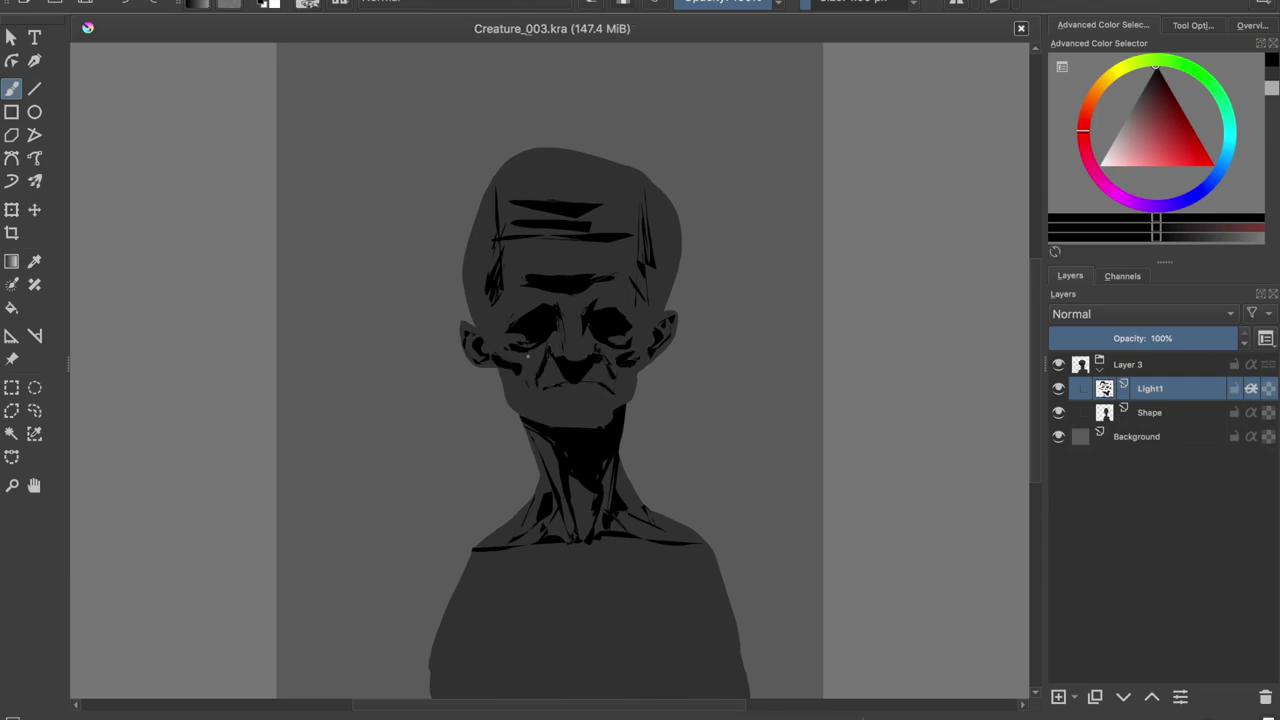
key(ctrl+shift+z)
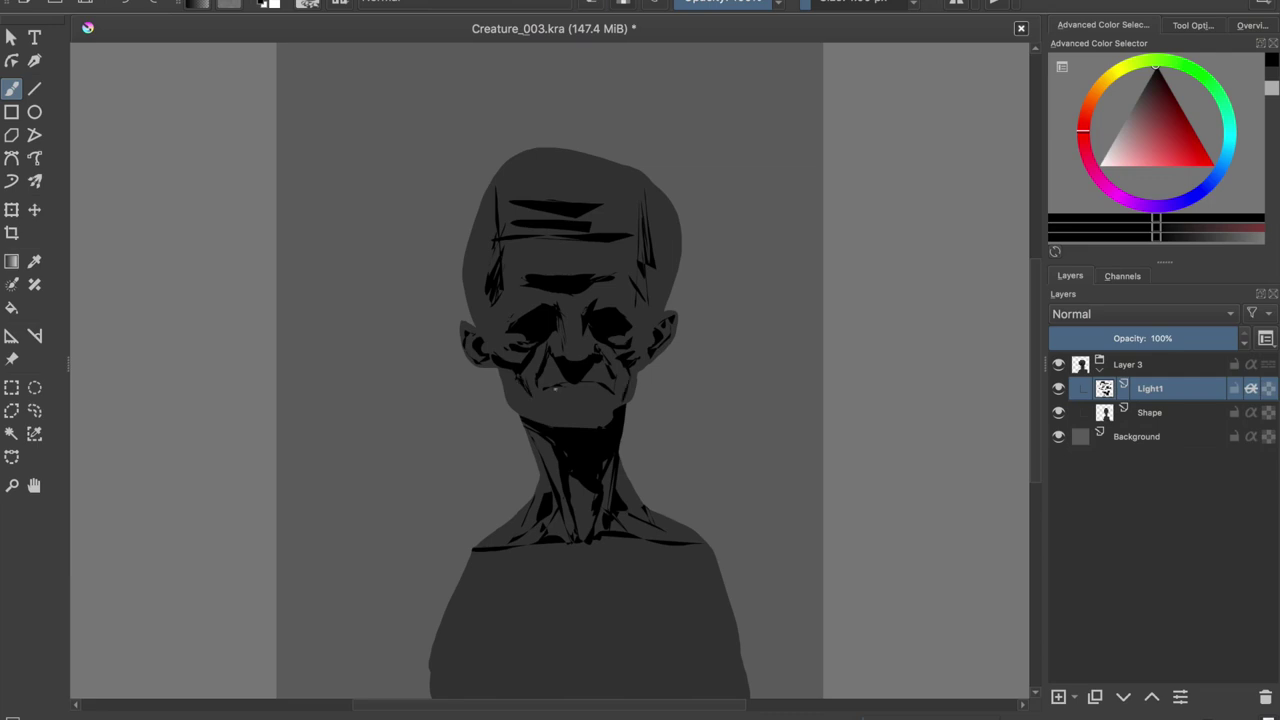
key(ctrl+shift+z)
key(ctrl+shift+z)
key(ctrl+shift+z)
key(ctrl+shift+z)
key(ctrl+shift+z)
Test-erase the forehead wrinkles, restore them, save, and erase a patch near the left cheek.
key(e)
mouse_move(510, 205)
mouse_down()
mouse_move(615, 235)
mouse_move(603, 253)
mouse_up()
key(ctrl+z)
key(ctrl+z)
key(ctrl+z)
key(ctrl+s)
key(e)
mouse_move(514, 338)
mouse_down()
mouse_move(628, 342)
mouse_move(540, 334)
mouse_move(630, 330)
mouse_up()
Zoom in and hatch dark wrinkles across the forehead and sides of the head.
key(e)
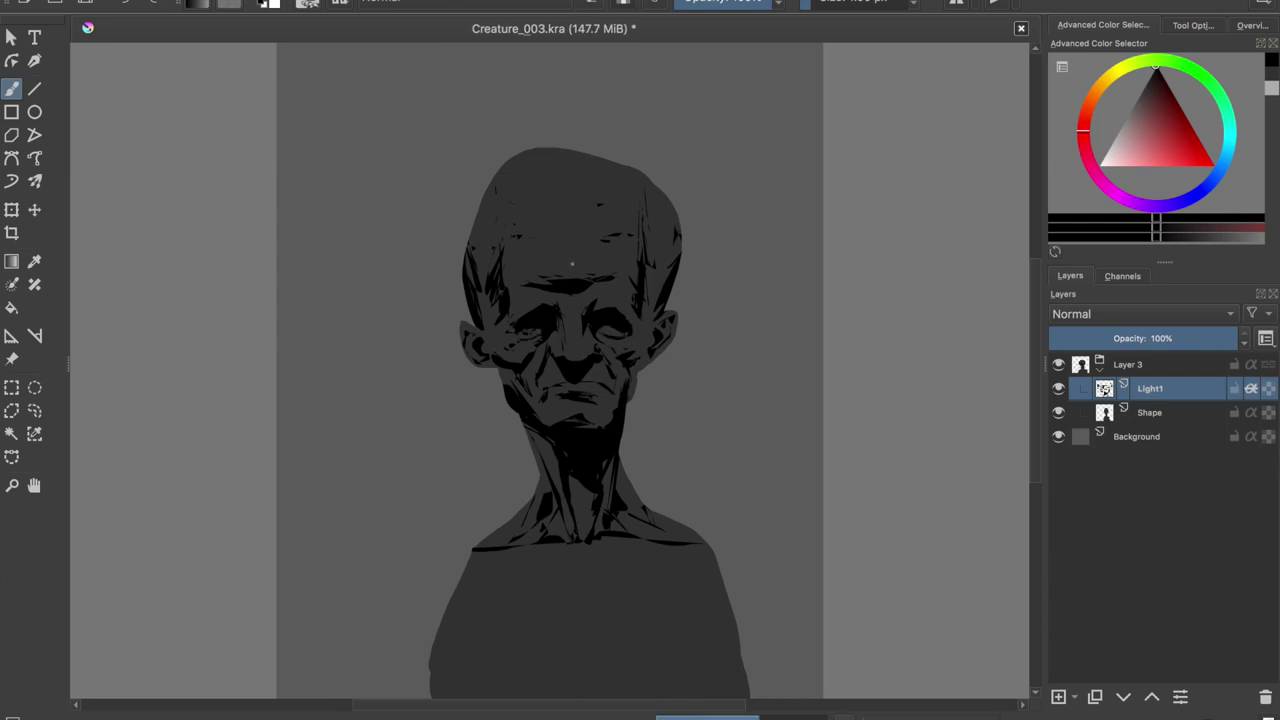
scroll(660, 366, up, 2)
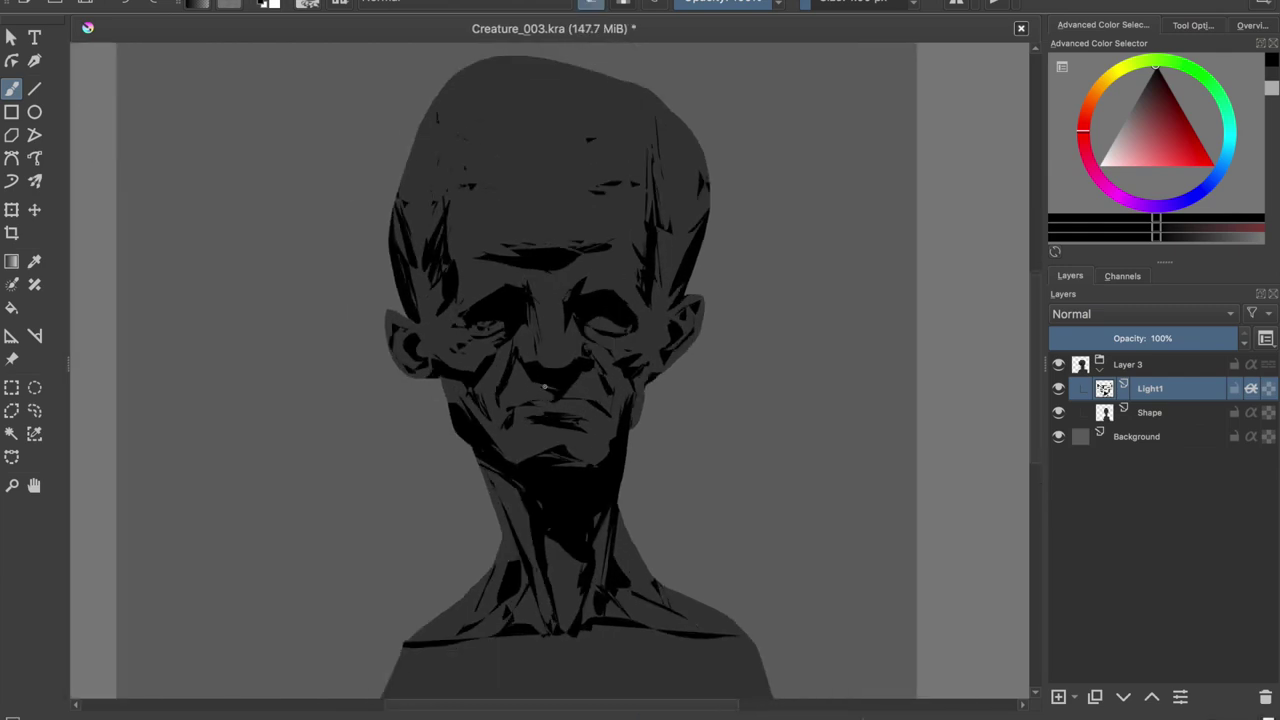
drag(556, 368, 590, 360)
key(ctrl+z)
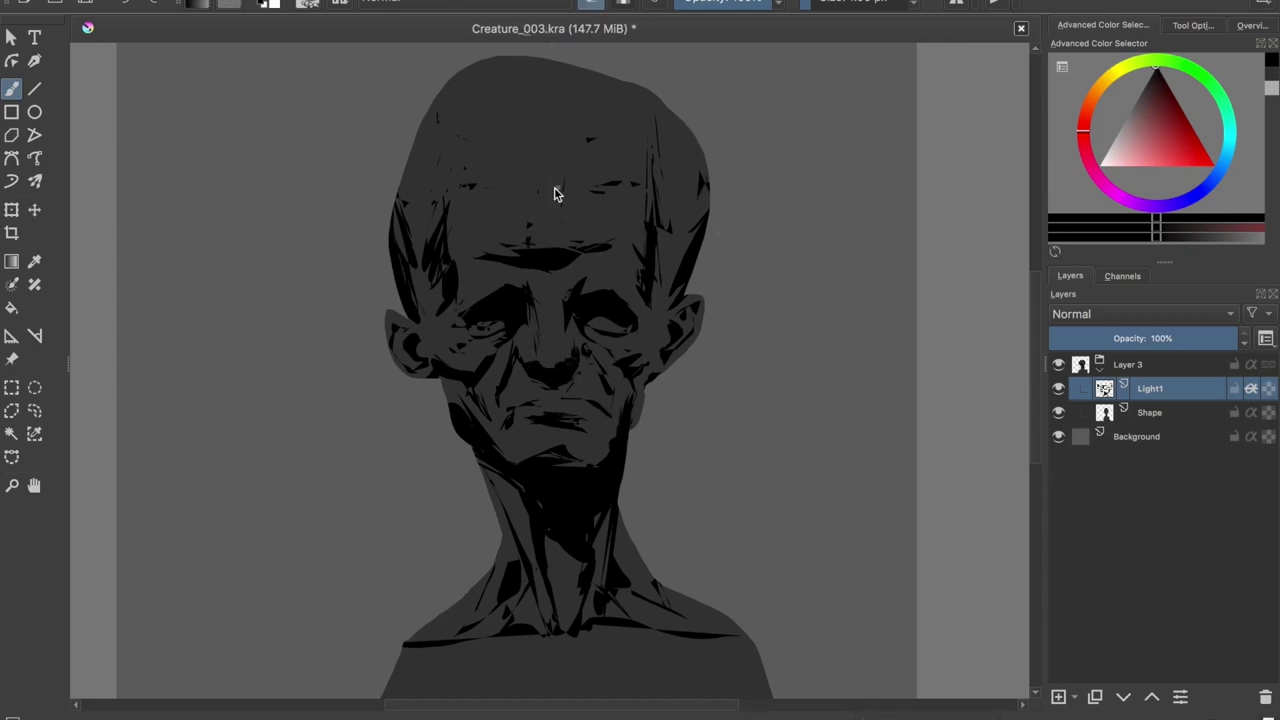
drag(480, 190, 600, 186)
drag(520, 180, 414, 270)
drag(690, 182, 660, 280)
Compare the dark stroke near the right eye and finally remove it.
key(ctrl+z)
key(ctrl+shift+z)
key(ctrl+z)
key(ctrl+shift+z)
key(ctrl+z)
key(ctrl+shift+z)
key(ctrl+z)
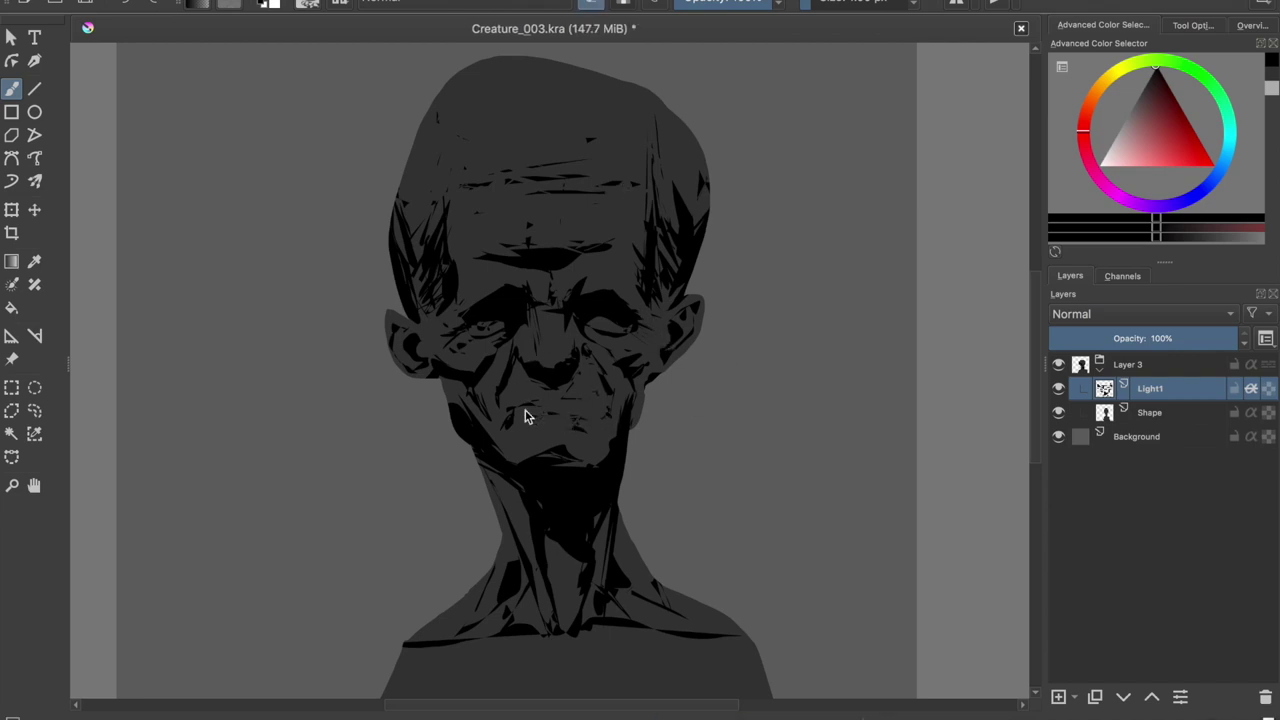
key(ctrl+shift+z)
key(ctrl+z)
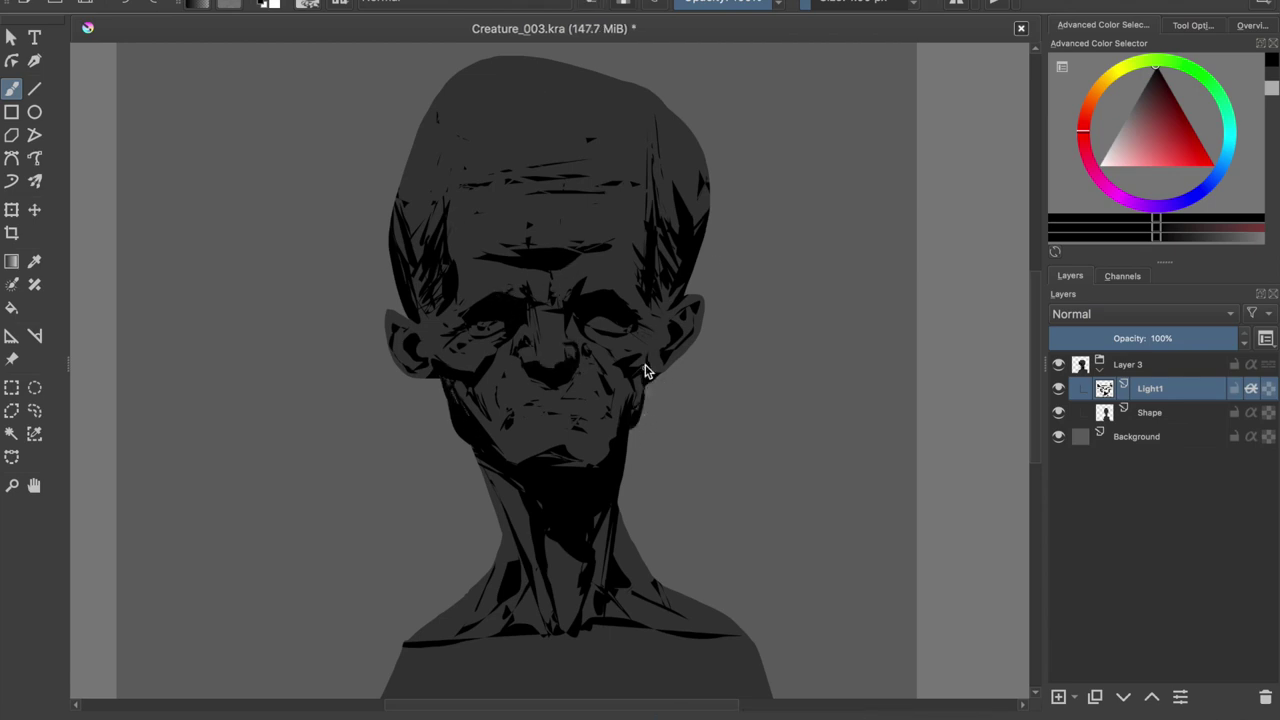
key(ctrl+shift+z)
key(ctrl+z)
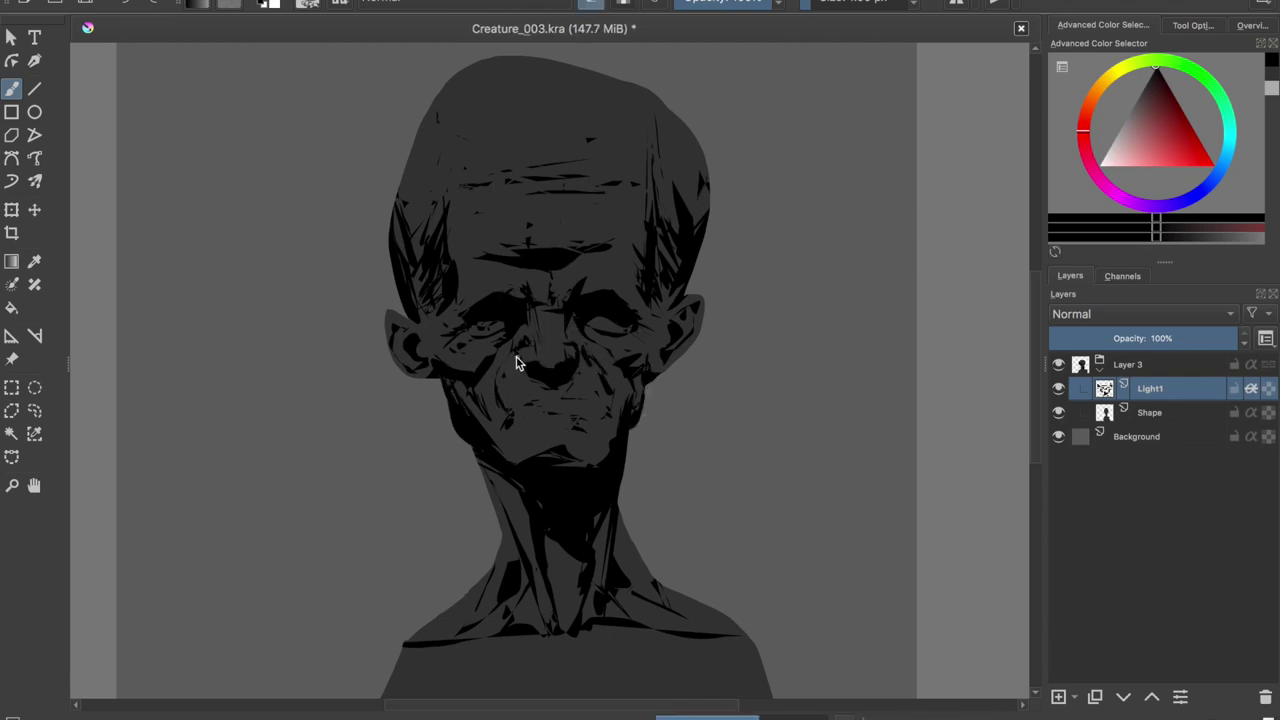
Try scratches on the nose bridge, keep the faint forehead marks, and save.
click(447, 62)
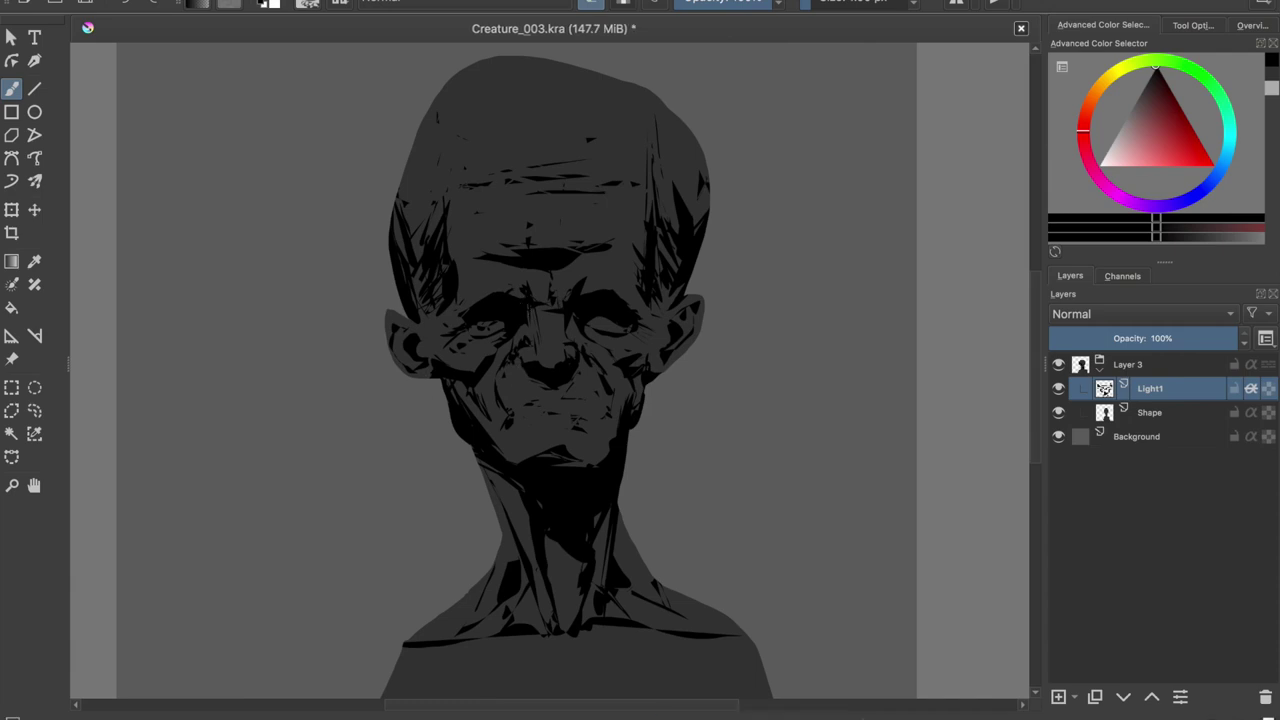
key(ctrl+z)
key(ctrl+shift+z)
key(ctrl+z)
key(ctrl+shift+z)
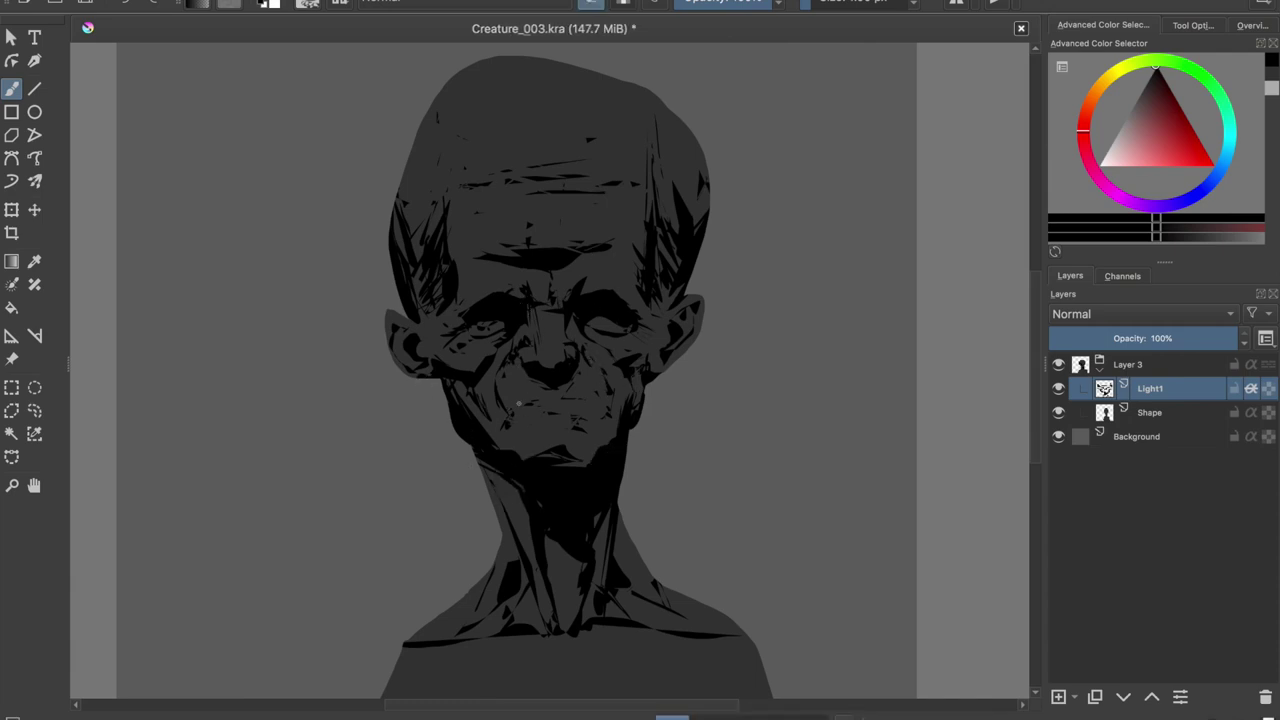
drag(530, 306, 552, 318)
key(ctrl+z)
key(ctrl+z)
key(ctrl+shift+z)
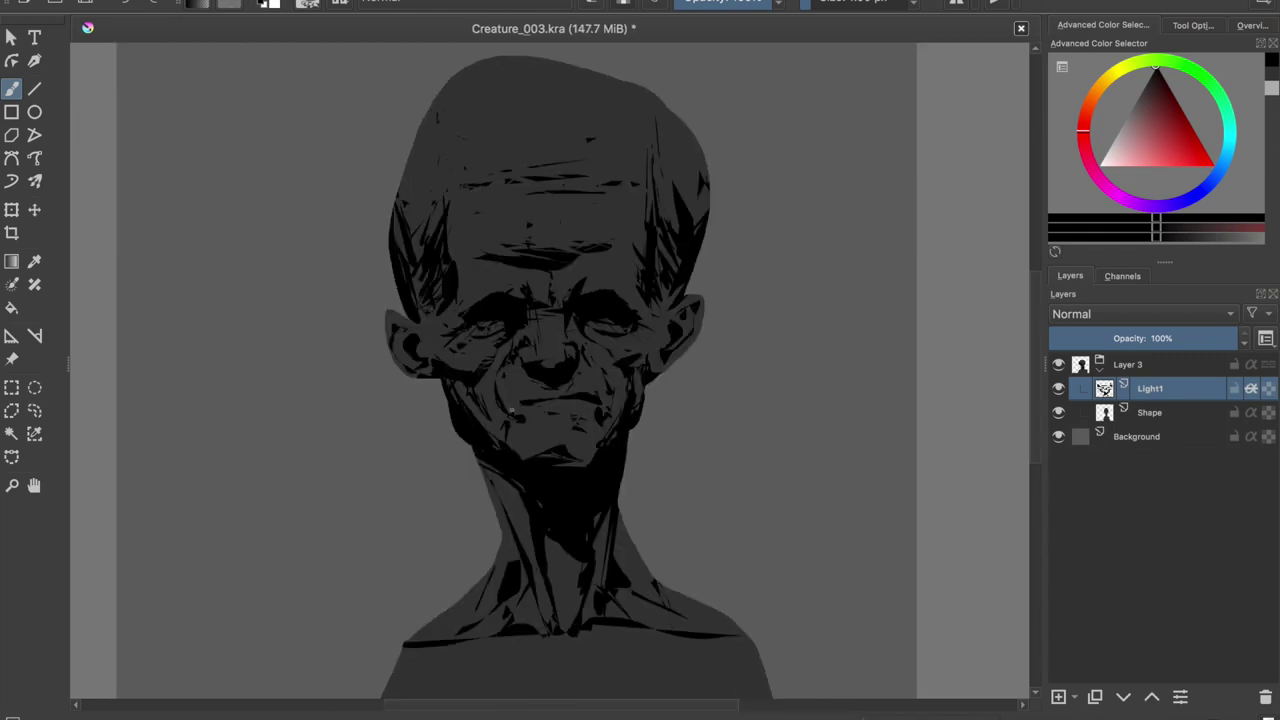
key(ctrl+s)
Check the mirrored face, add a small lighter mark on the ear, and save.
key(m)
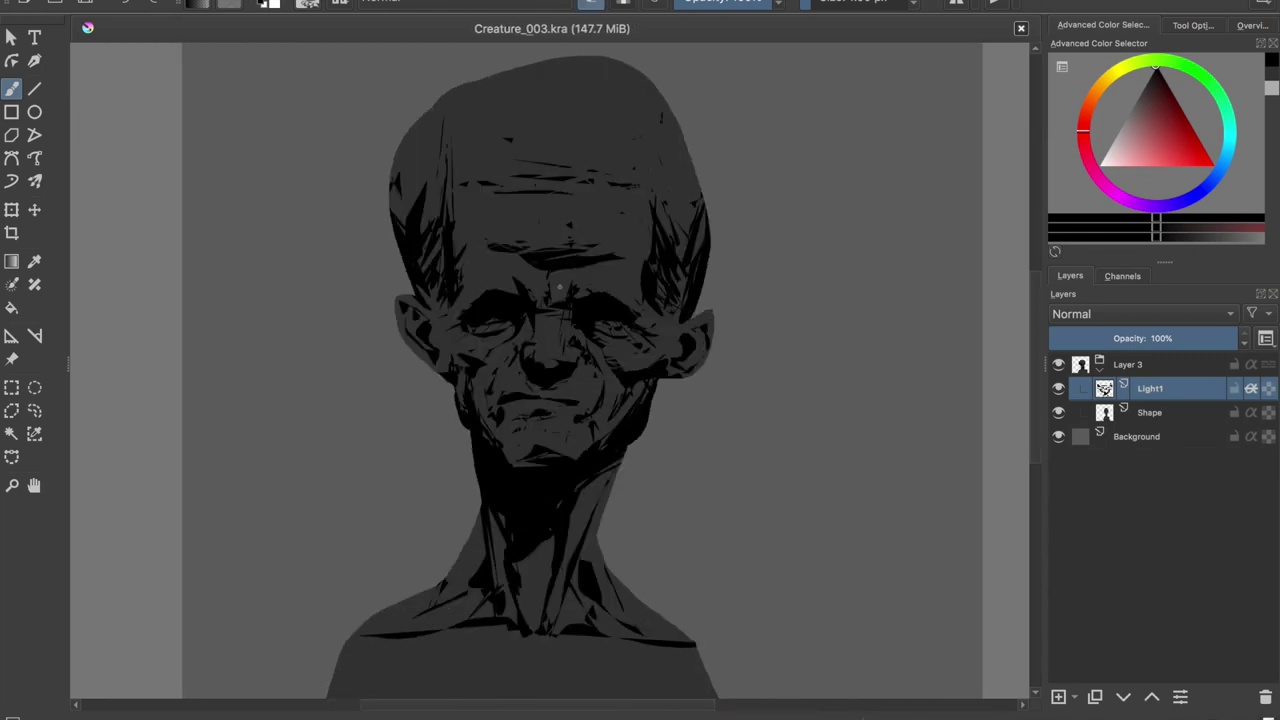
mouse_move(581, 404)
mouse_down()
mouse_move(580, 415)
mouse_move(592, 366)
mouse_up()
key(ctrl+z)
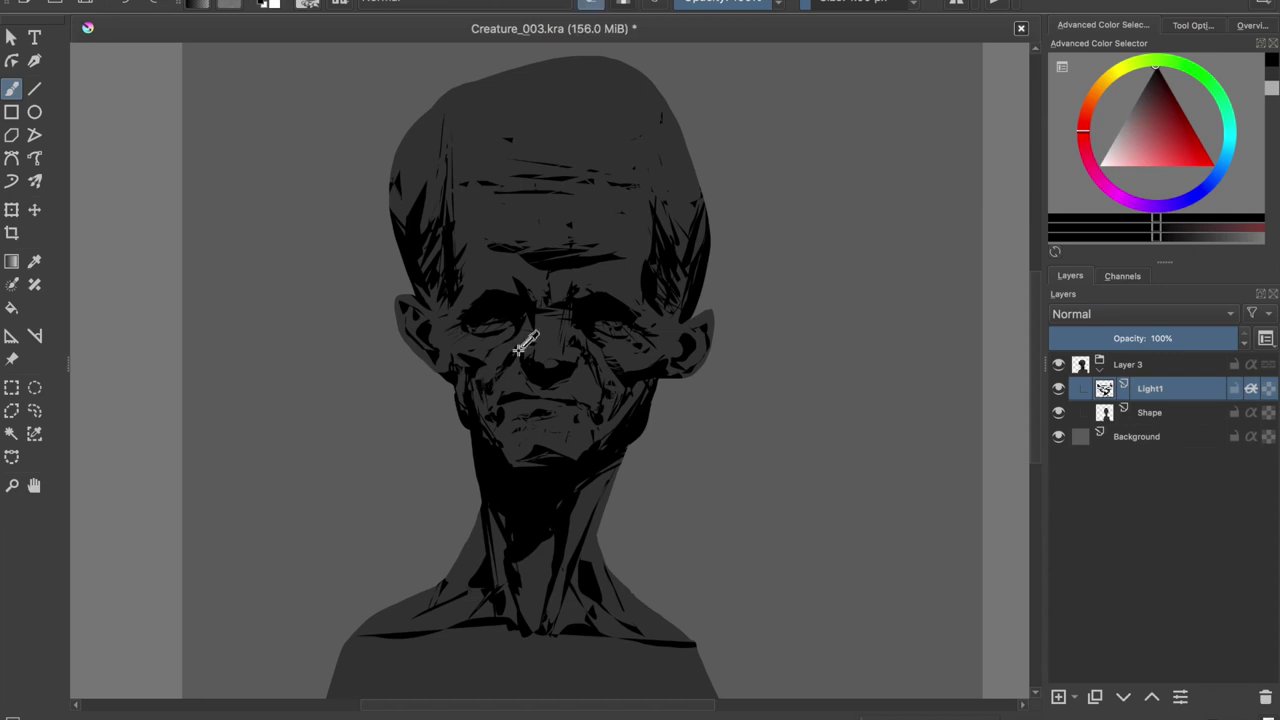
key(m)
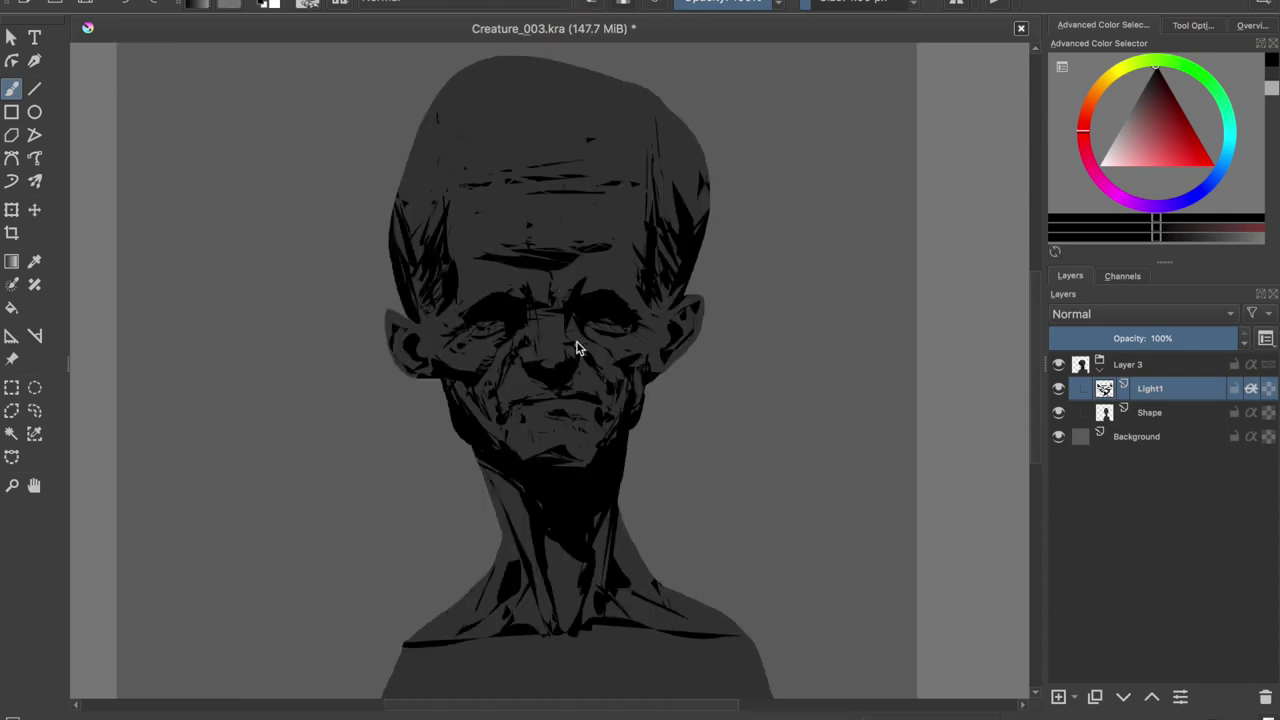
key(m)
key(m)
drag(437, 365, 420, 372)
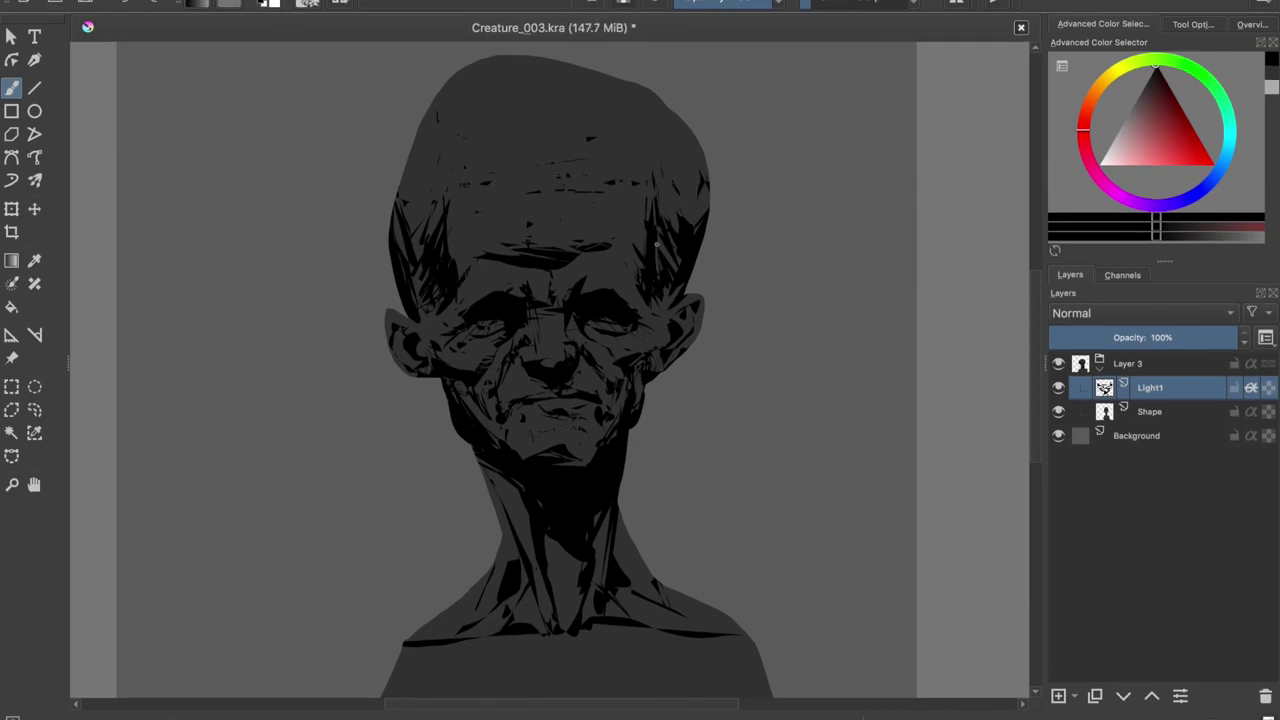
key(ctrl+s)
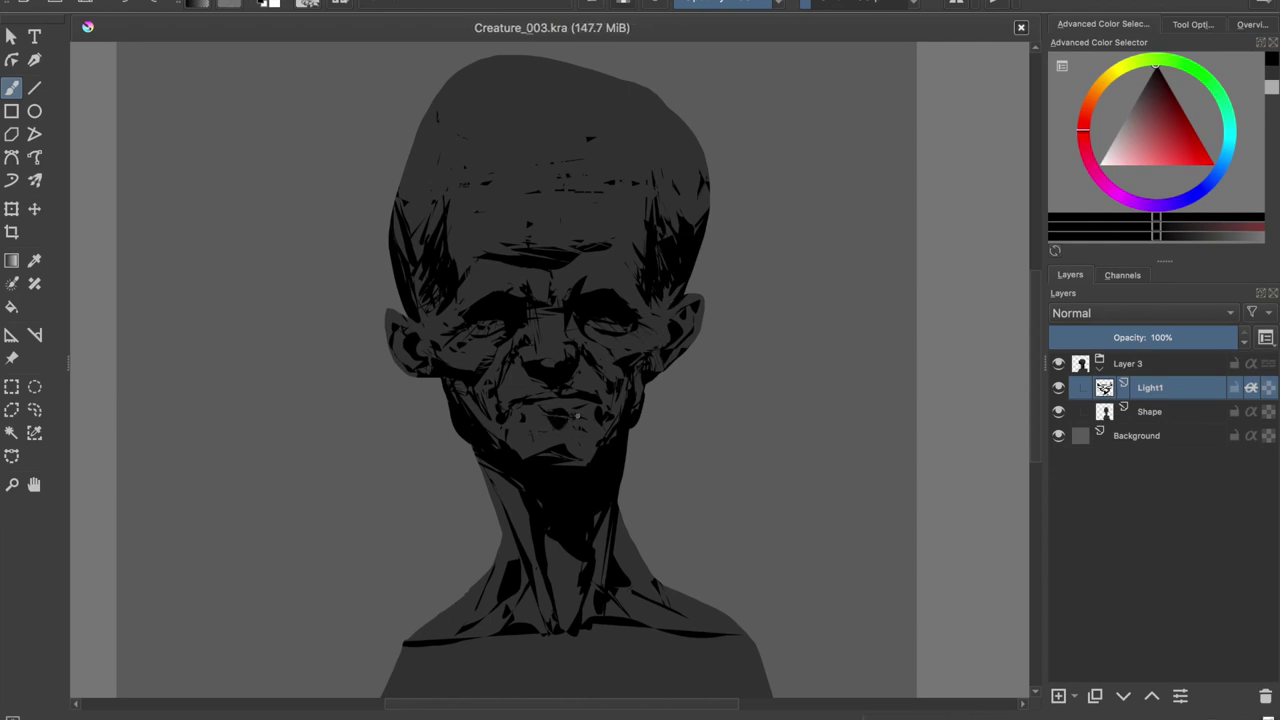
Paint three new forehead wrinkles and a small mark near the chin, then save.
key(m)
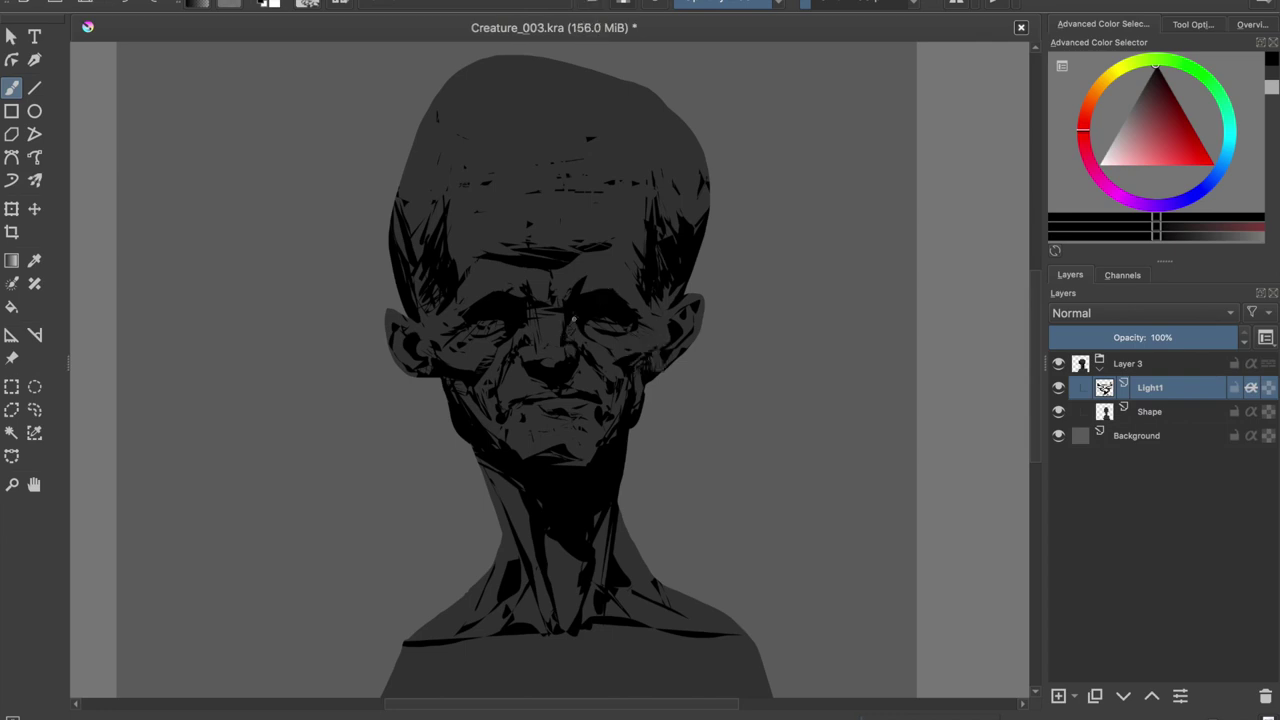
key(m)
key(m)
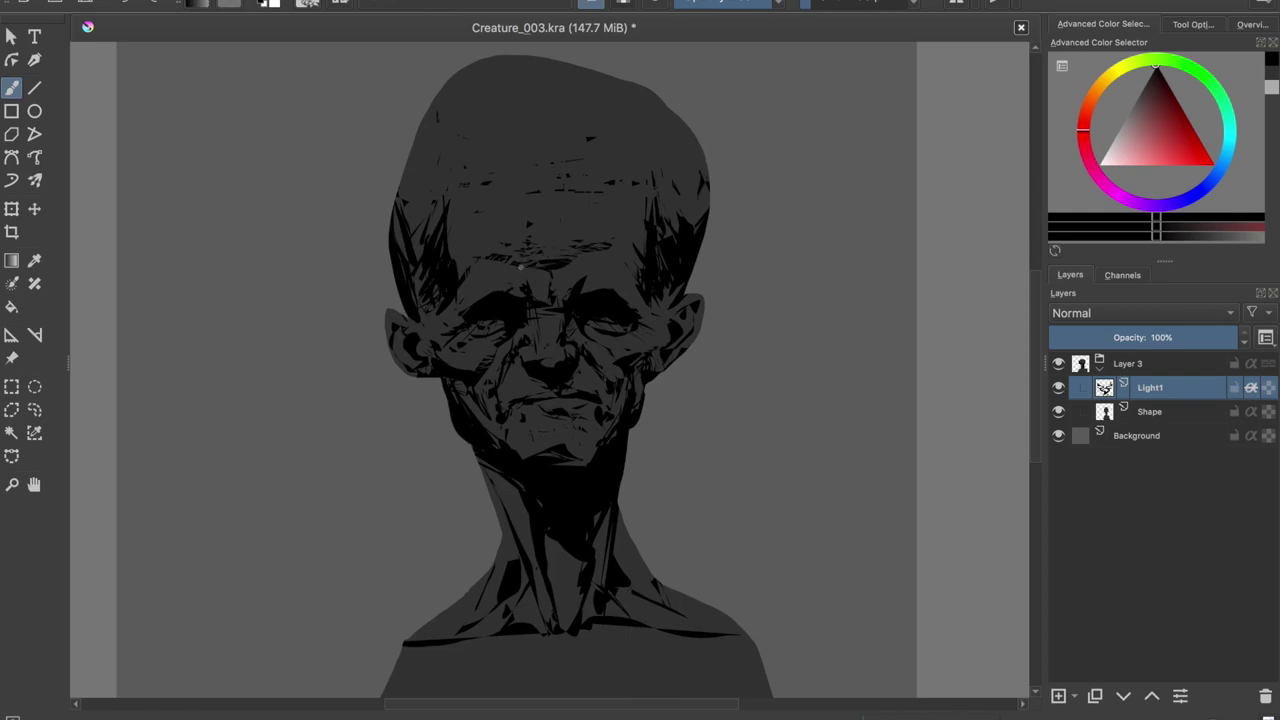
mouse_move(616, 232)
mouse_down()
mouse_move(500, 240)
mouse_move(600, 212)
mouse_up()
drag(488, 206, 616, 186)
drag(496, 182, 604, 164)
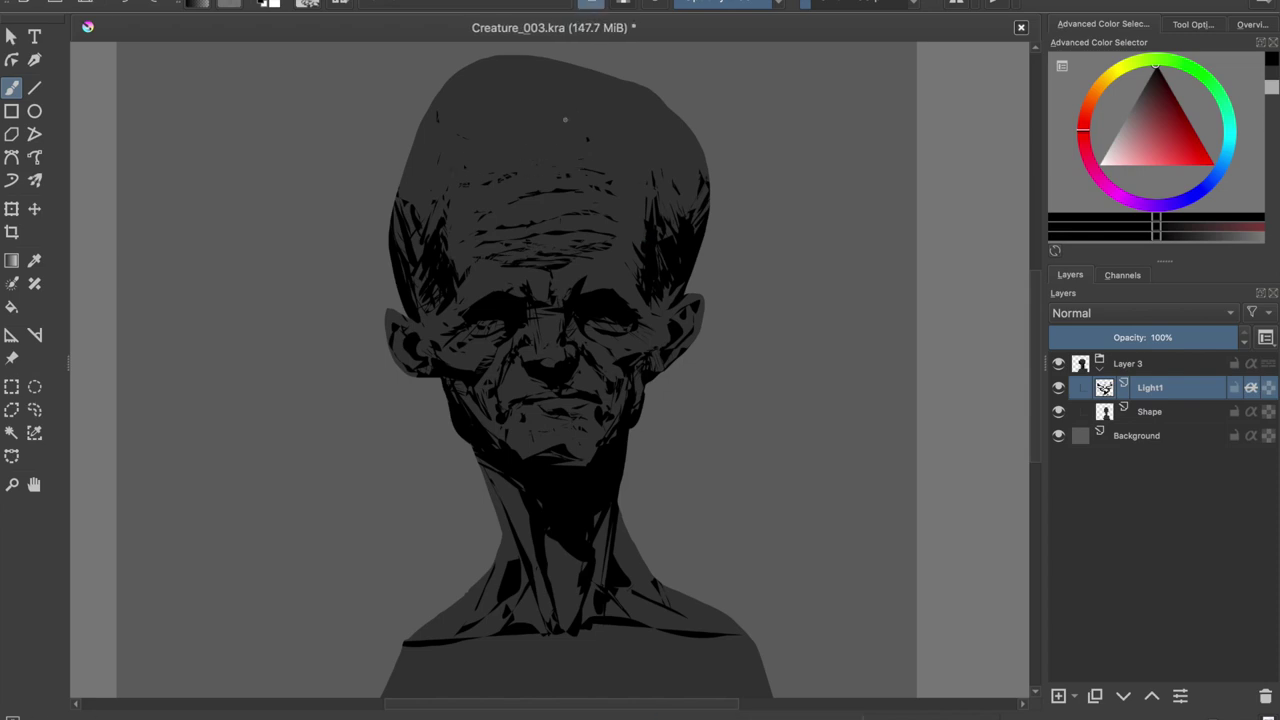
key(ctrl+s)
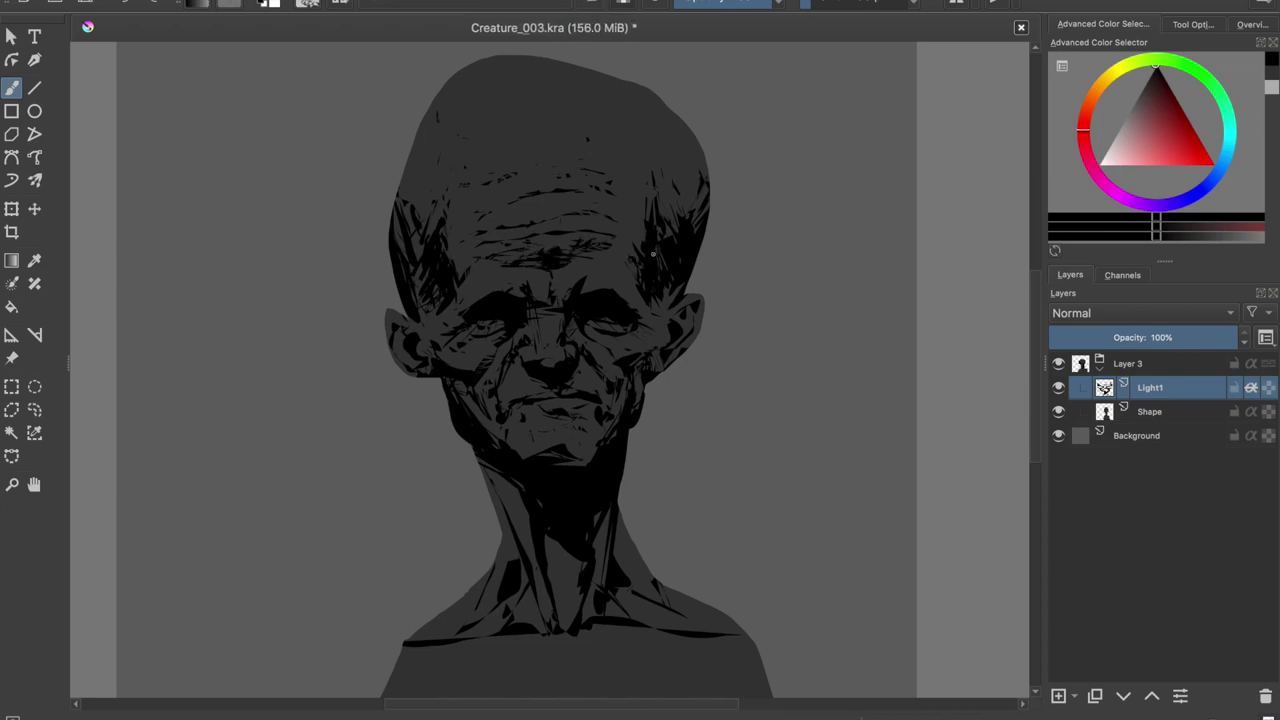
click(603, 422)
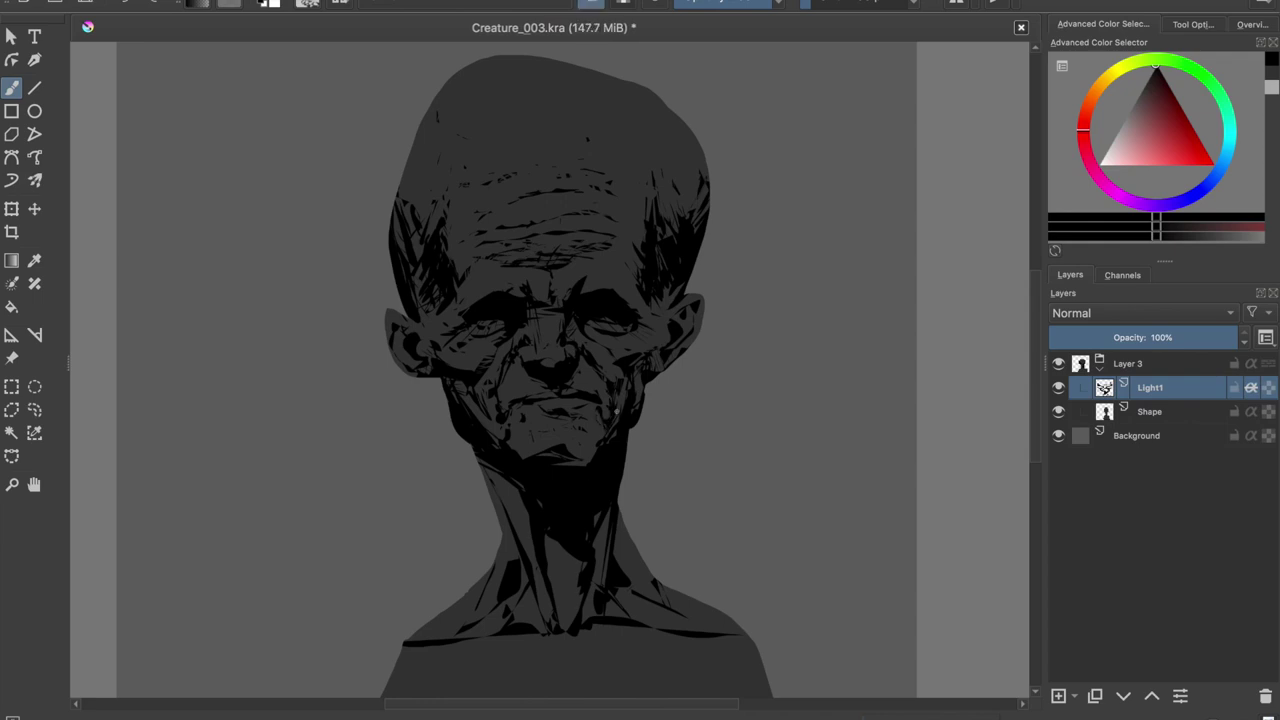
key(m)
key(m)
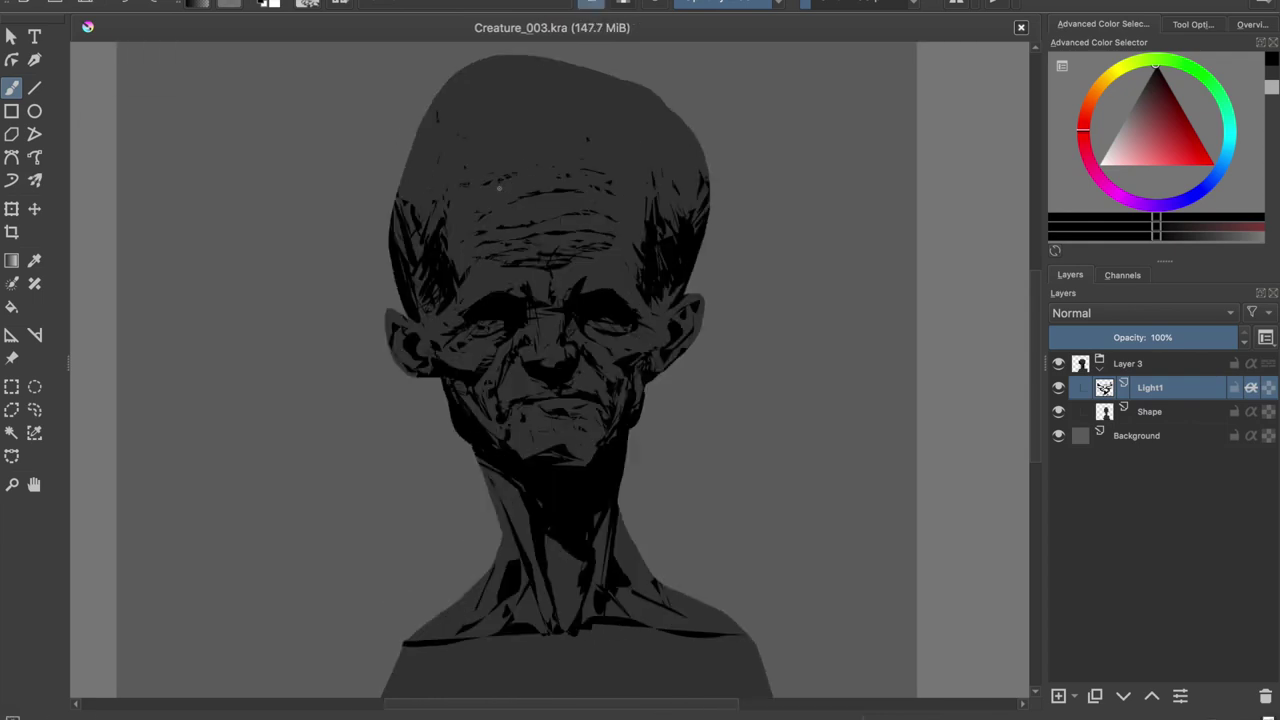
scroll(581, 394, up, 1)
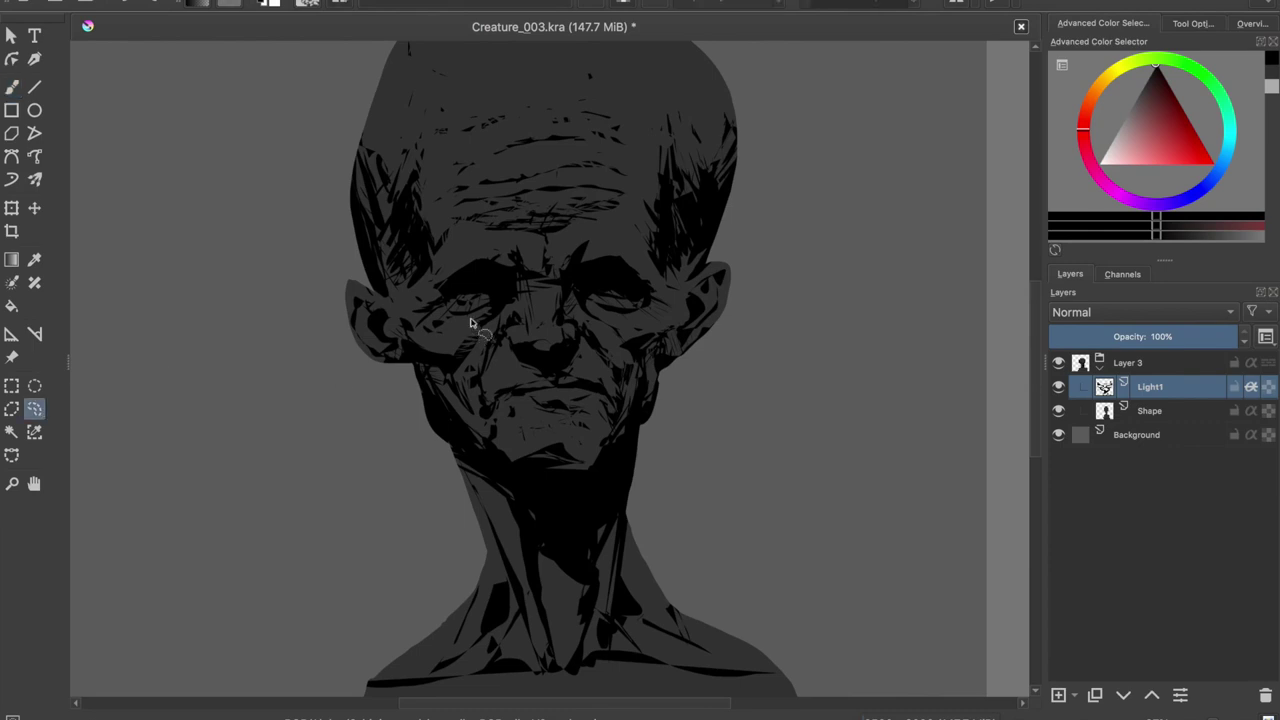
Add a faint light streak down the right cheek and small strokes around the chin.
drag(468, 325, 457, 354)
key(ctrl+shift+a)
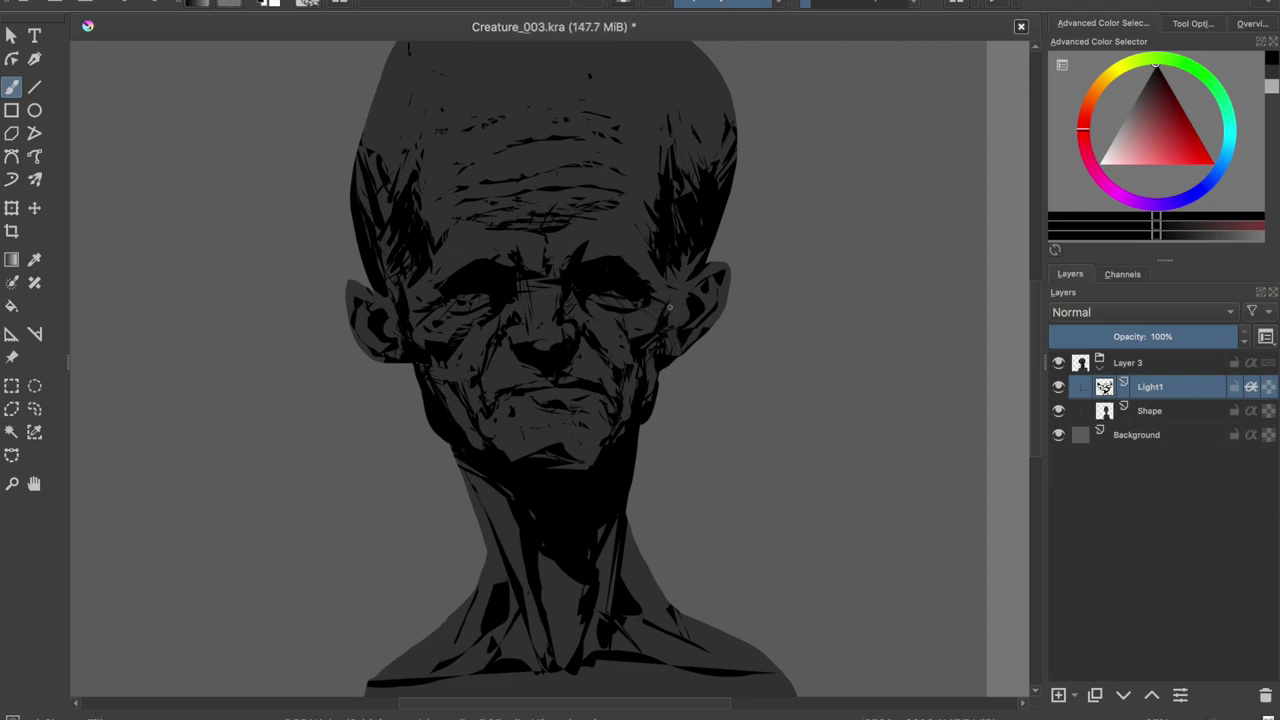
key(ctrl+s)
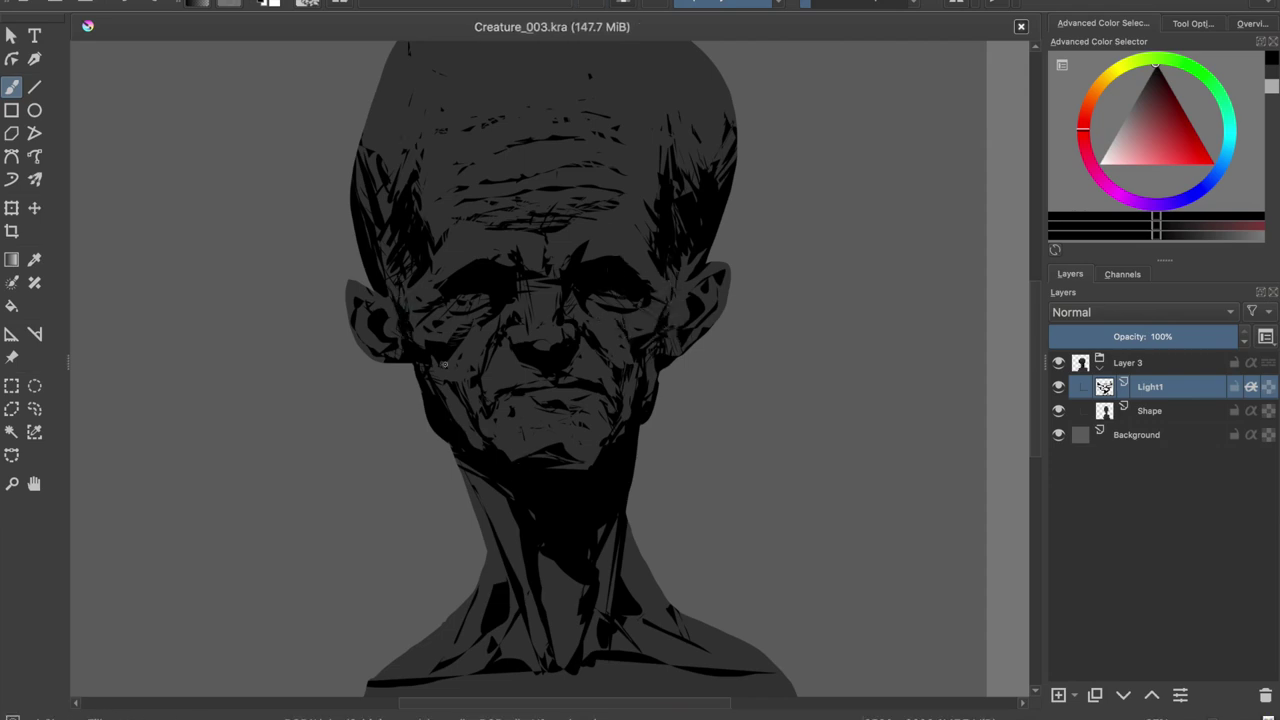
drag(500, 410, 494, 401)
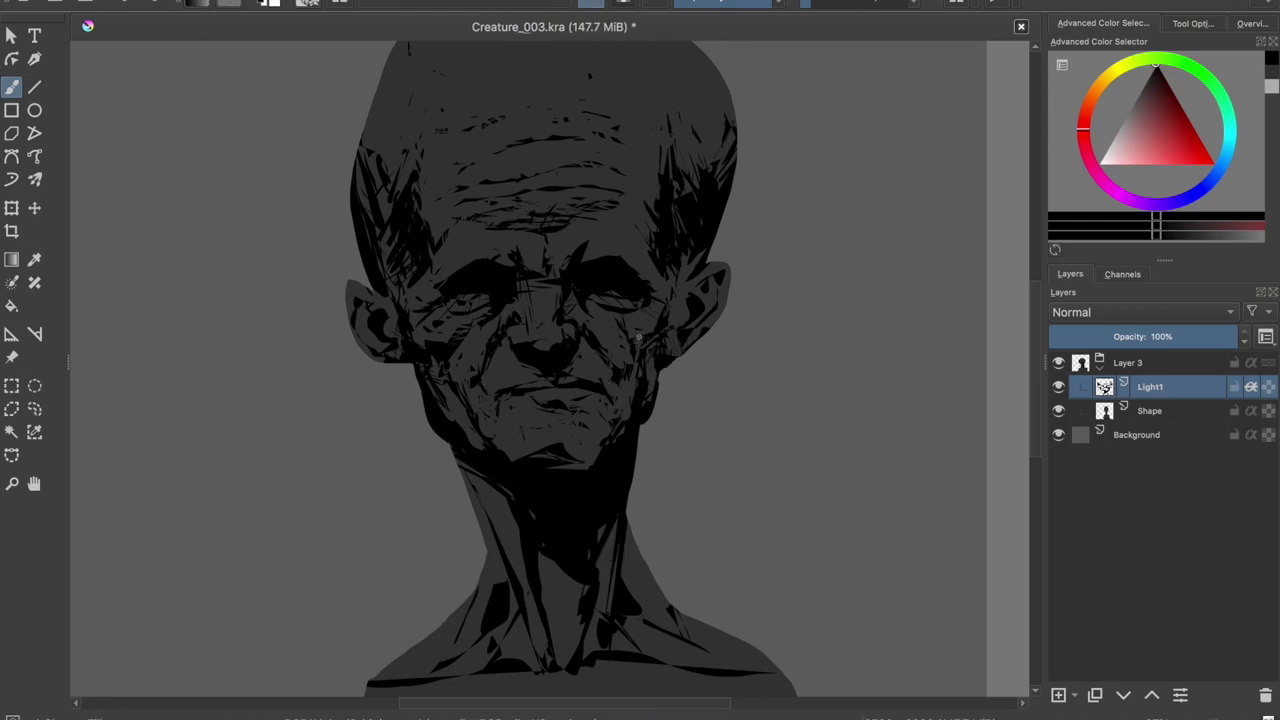
drag(638, 376, 635, 400)
drag(594, 414, 522, 412)
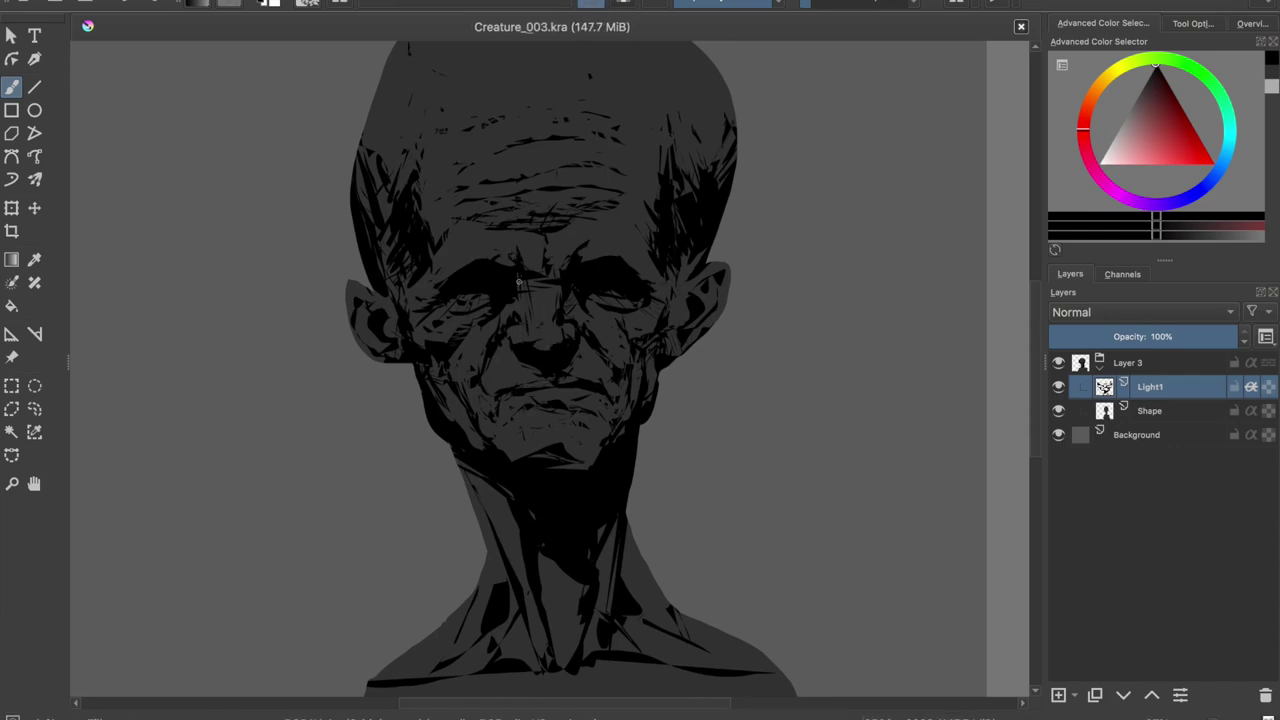
key(ctrl+s)
scroll(516, 320, up, 2)
Zoom in and paint small dark strokes and lighter grey folds across the neck.
scroll(517, 349, up, 2)
scroll(524, 365, up, 2)
drag(478, 430, 472, 458)
drag(590, 430, 568, 500)
drag(596, 408, 600, 488)
drag(442, 478, 400, 505)
drag(462, 398, 440, 460)
drag(630, 425, 604, 446)
drag(516, 445, 518, 528)
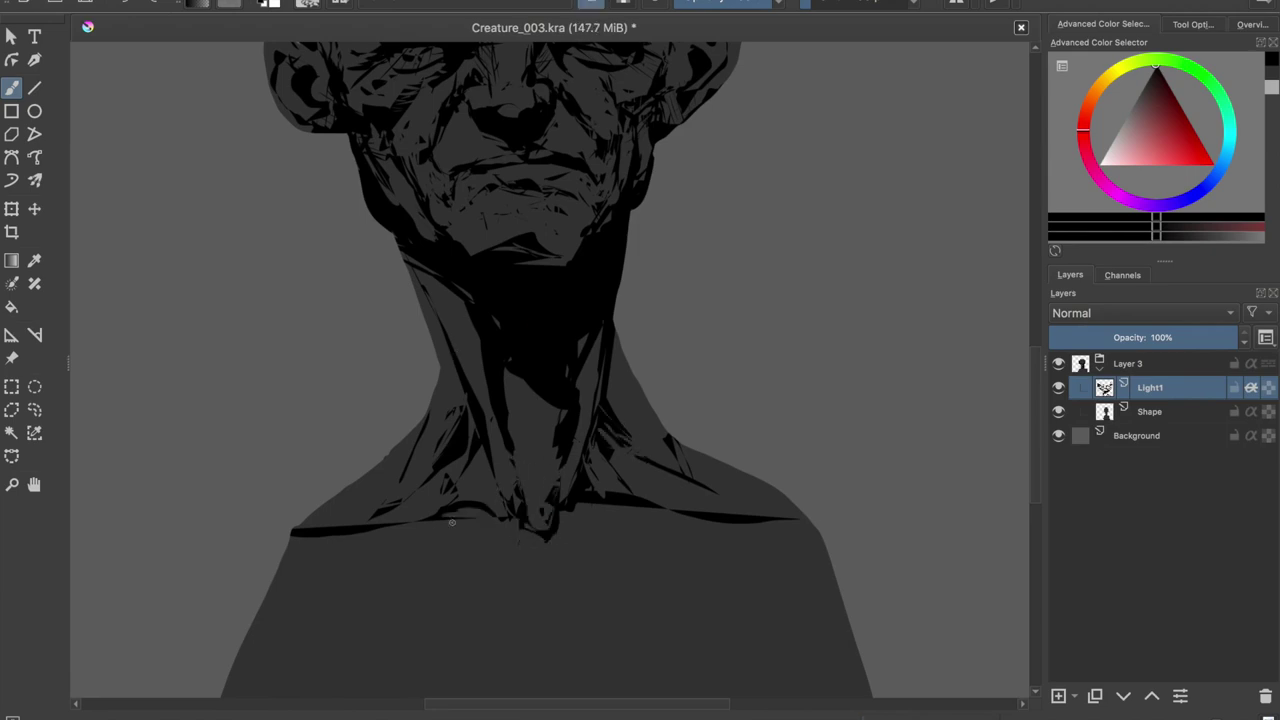
Save, then darken the left and right edges of the neck.
drag(523, 527, 466, 427)
key(ctrl+s)
drag(352, 158, 385, 282)
mouse_move(572, 248)
mouse_down()
mouse_move(558, 285)
mouse_move(540, 250)
mouse_up()
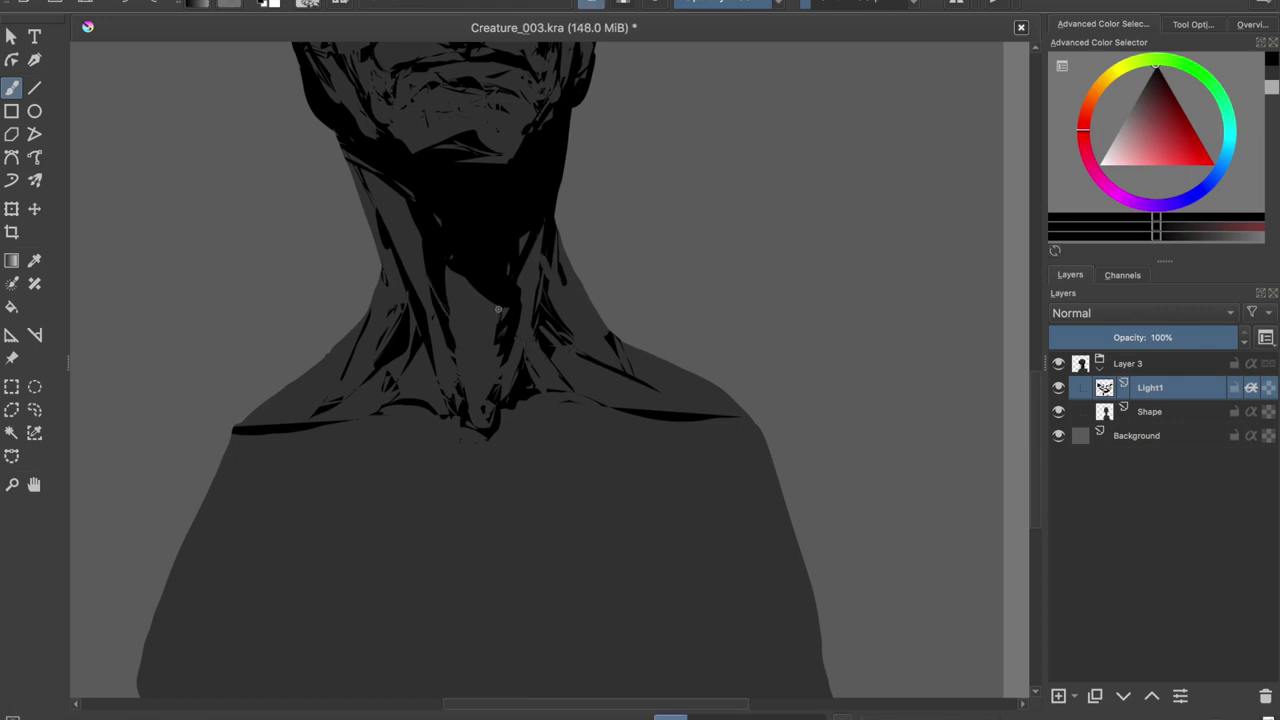
scroll(417, 206, down, 2)
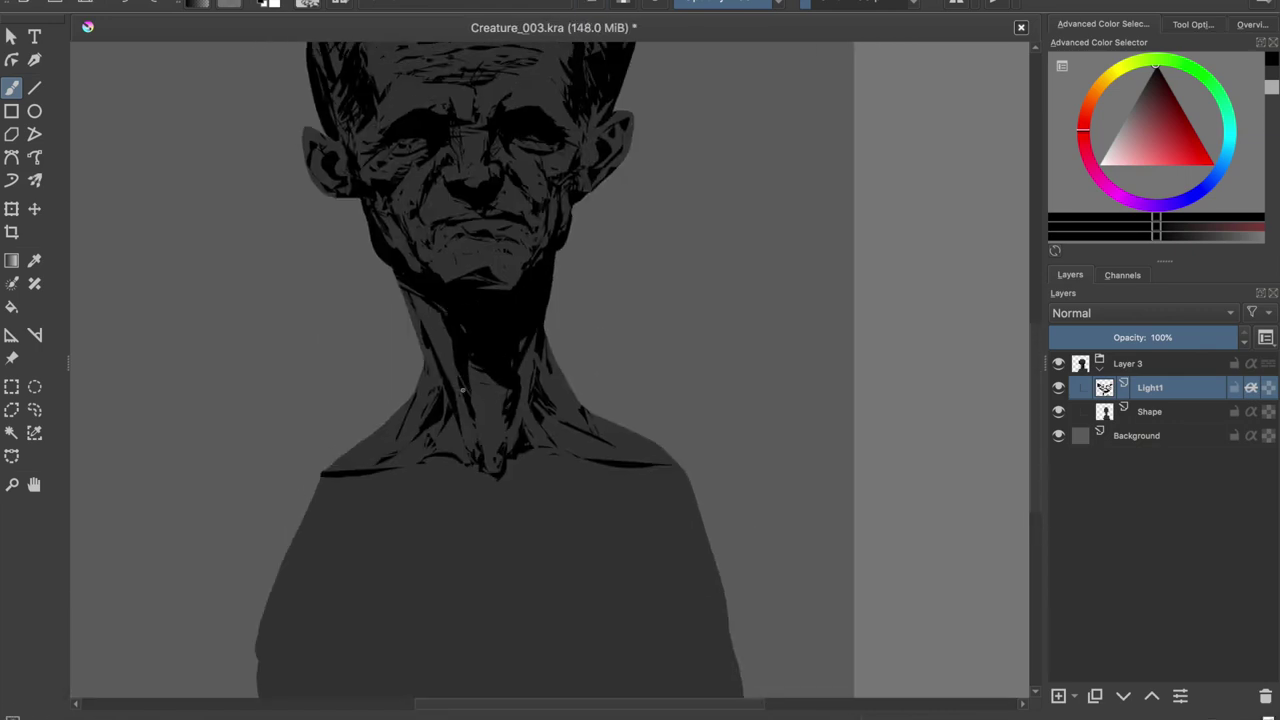
drag(481, 376, 677, 306)
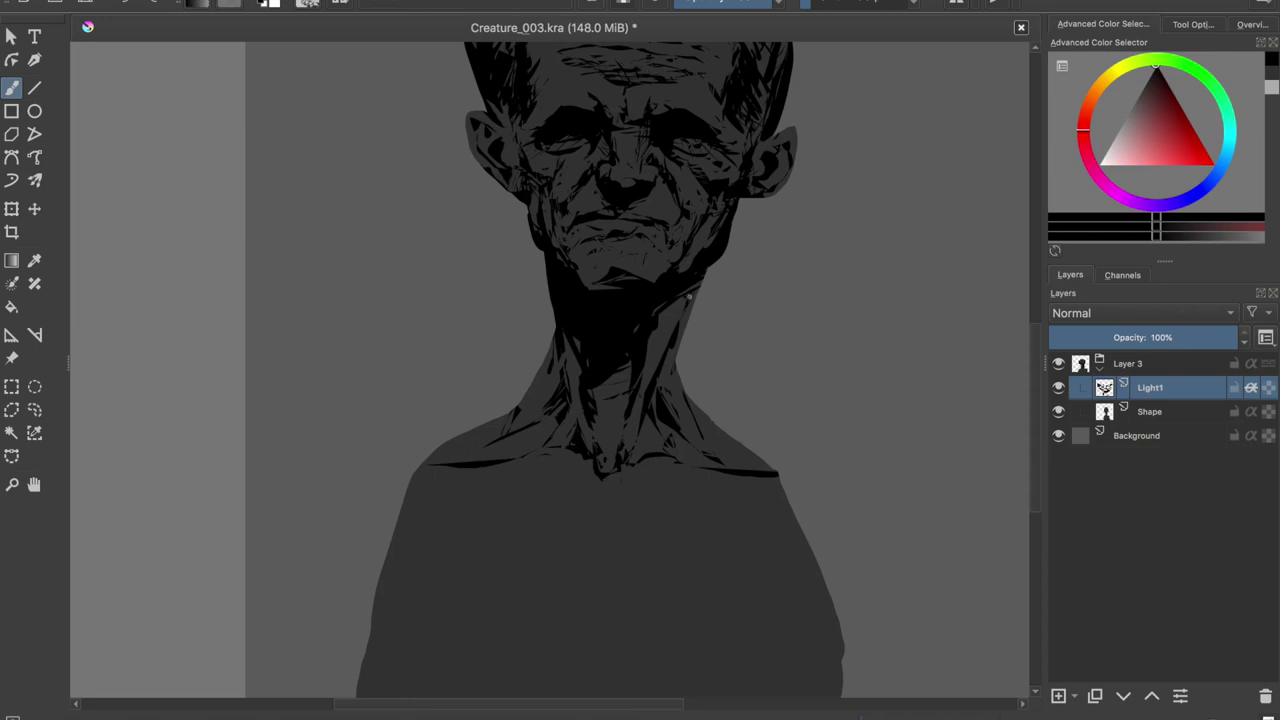
scroll(514, 300, down, 1)
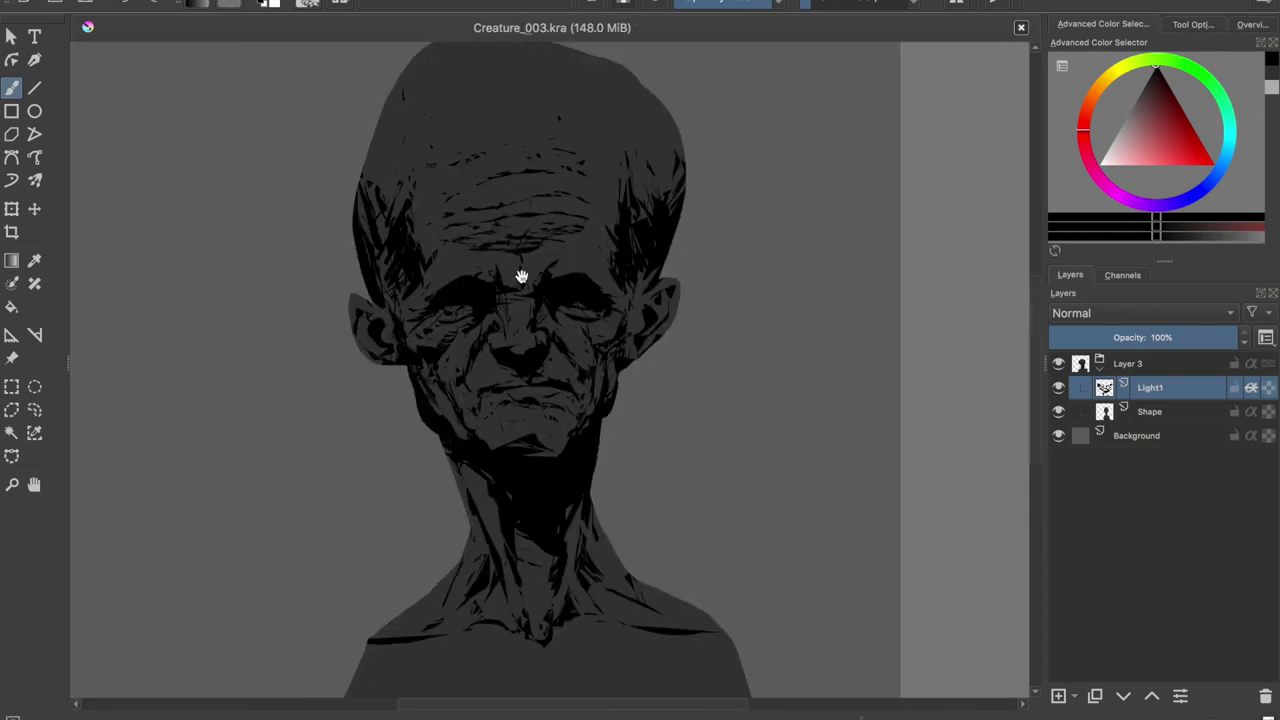
scroll(502, 230, down, 1)
scroll(502, 230, up, 1)
ctrl+click(503, 194)
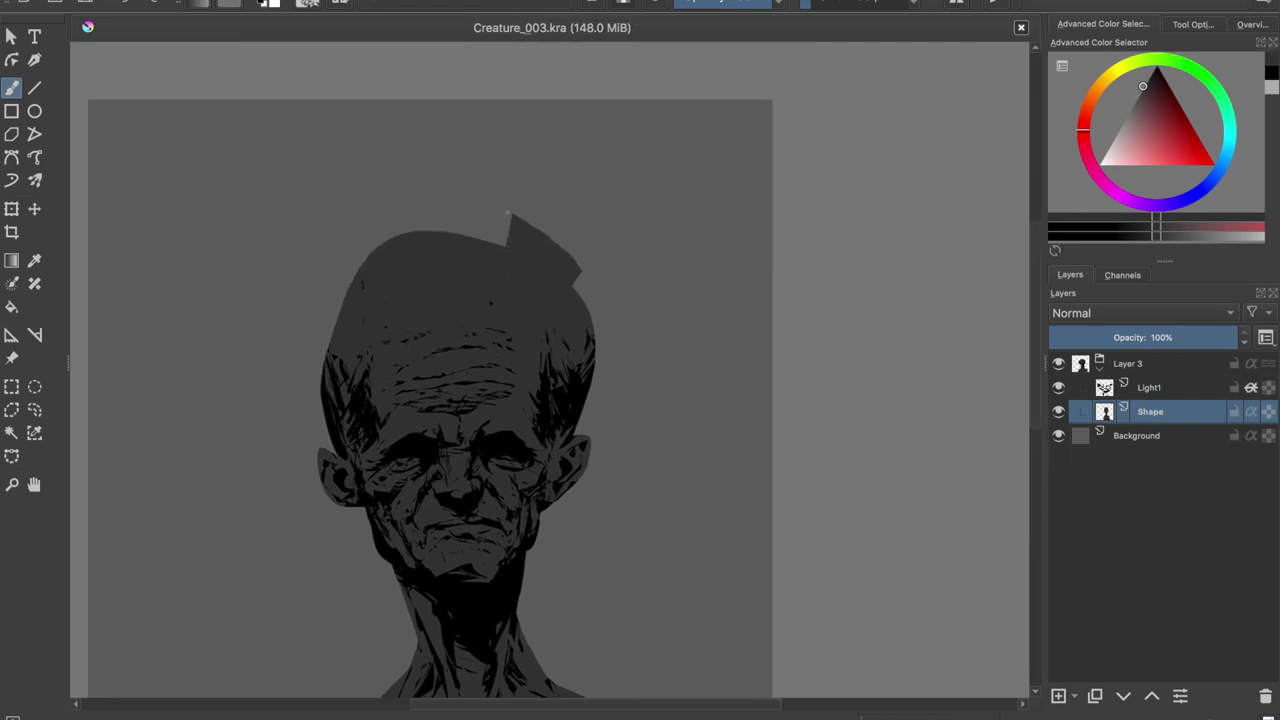
mouse_move(528, 205)
mouse_down()
mouse_move(558, 131)
mouse_move(600, 250)
mouse_up()
key(ctrl+z)
key(ctrl+z)
drag(506, 246, 537, 190)
mouse_move(548, 248)
mouse_down()
mouse_move(600, 190)
mouse_move(614, 120)
mouse_move(654, 178)
mouse_up()
drag(570, 262, 661, 230)
scroll(544, 217, down, 2)
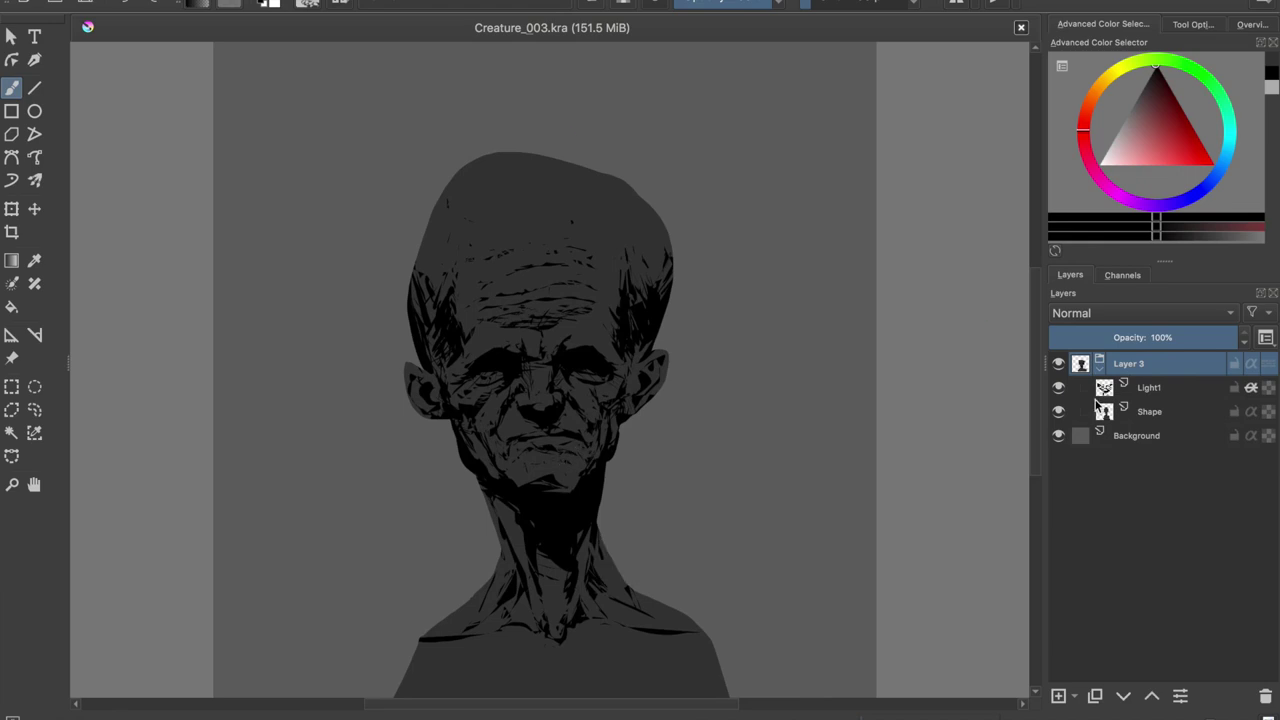
click(1126, 697)
Paint a dark notched crown above the head in the Layer 3 group, then group its layer.
click(1133, 699)
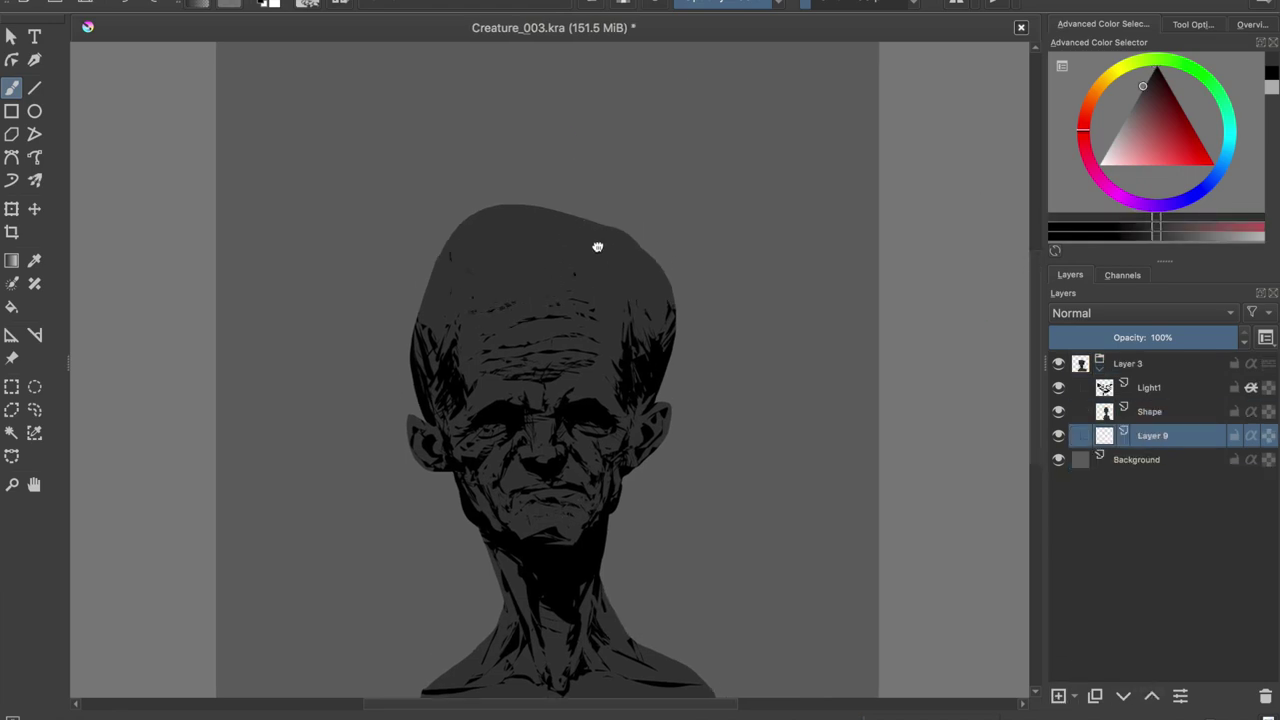
drag(615, 263, 655, 300)
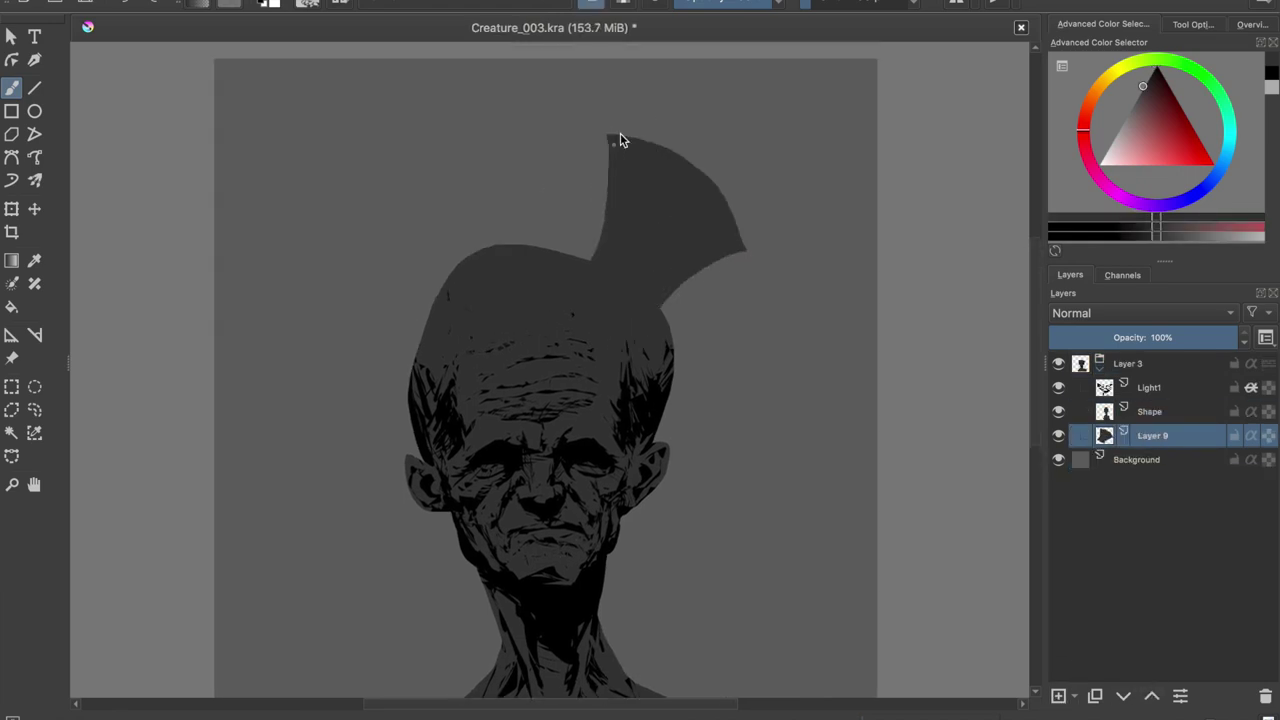
drag(623, 137, 734, 151)
mouse_move(740, 240)
mouse_down()
mouse_move(680, 175)
mouse_move(612, 145)
mouse_move(705, 195)
mouse_move(740, 242)
mouse_up()
click(1058, 411)
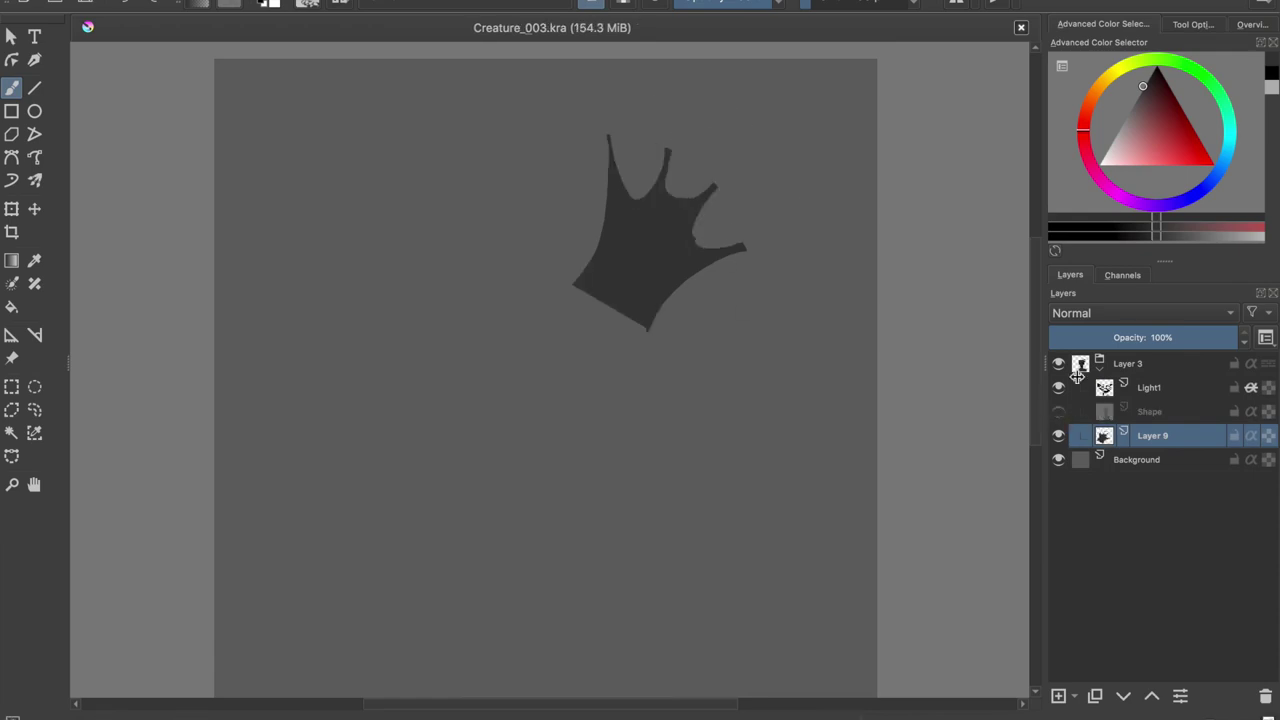
drag(578, 272, 640, 330)
click(1058, 411)
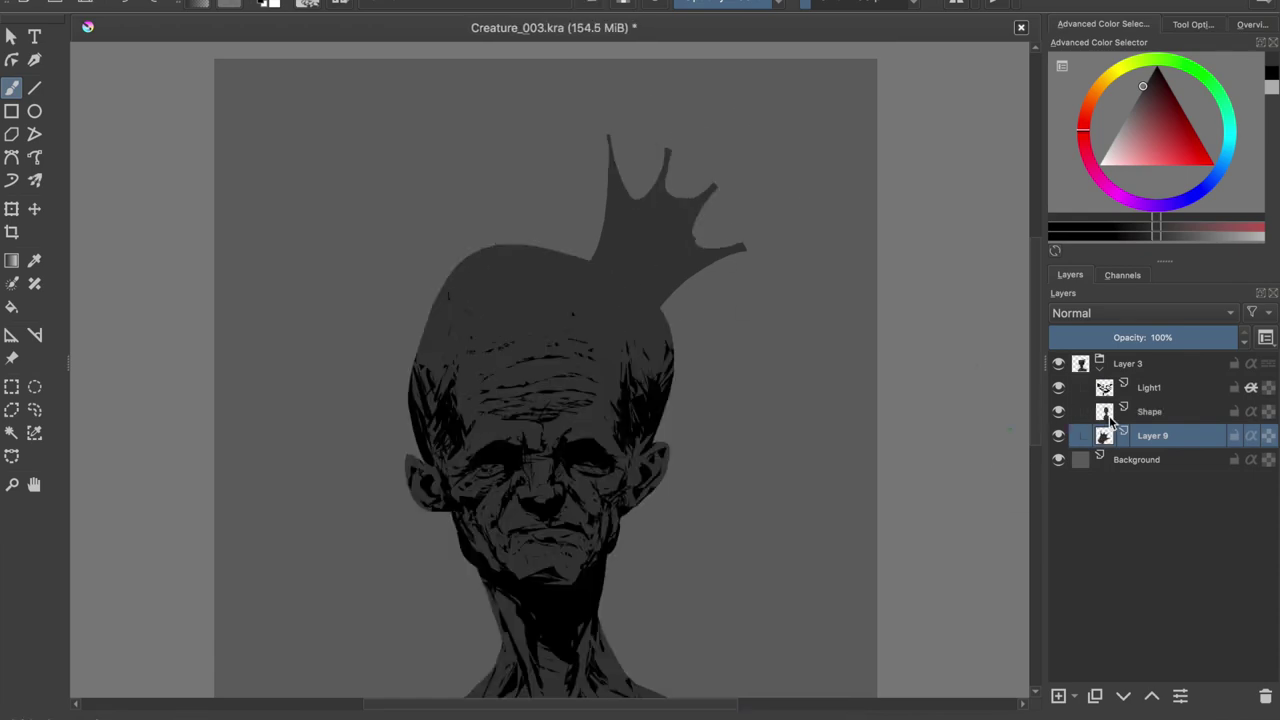
key(ctrl+shift+g)
ctrl+click(632, 230)
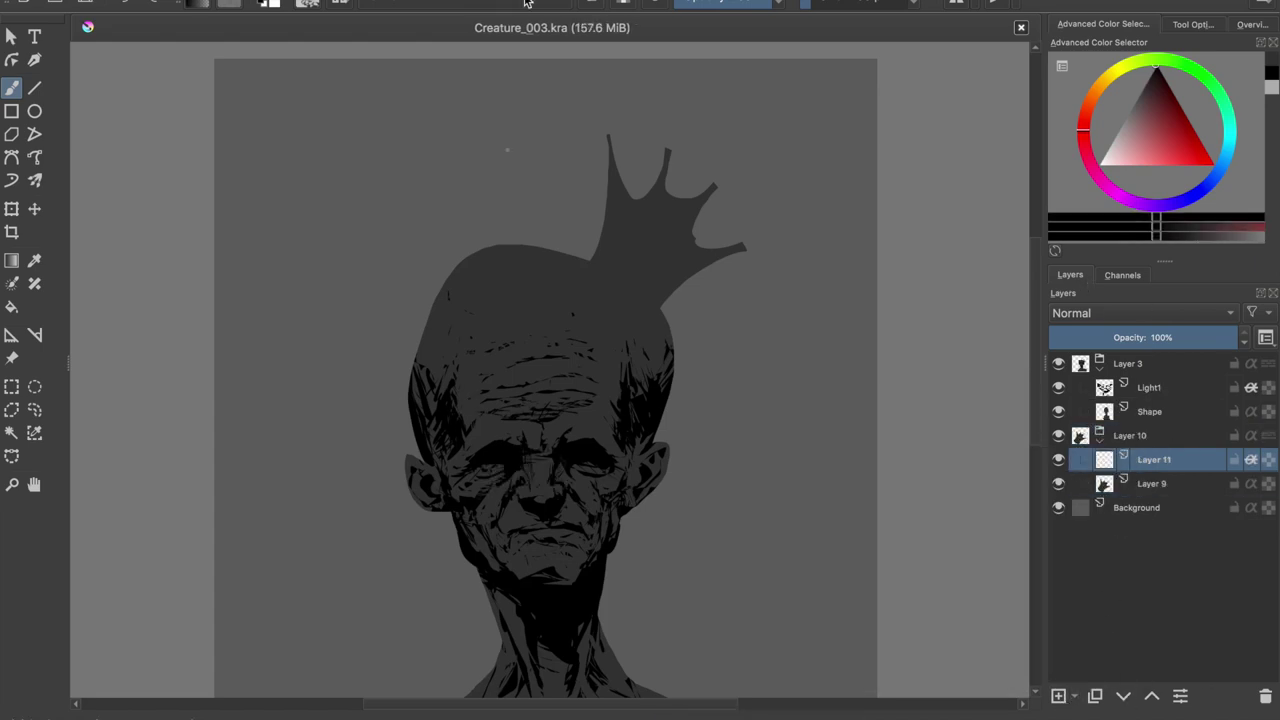
Dab round bulbs on the four crown prong tips.
click(605, 130)
click(668, 143)
click(722, 180)
click(748, 245)
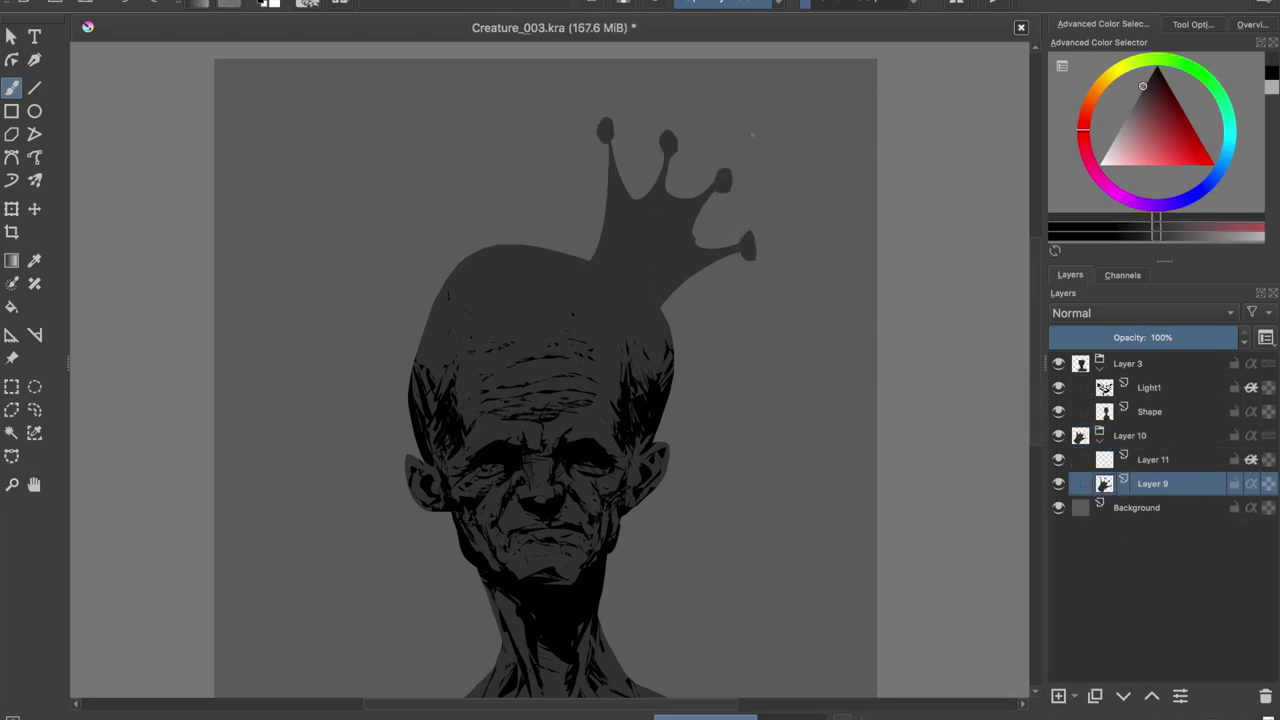
On Layer 11, paint a thin dark crescent along the crown base, raising the crown group above the head.
key(Page_Up)
drag(580, 275, 665, 300)
key(ctrl+Page_Up)
key(ctrl+Page_Up)
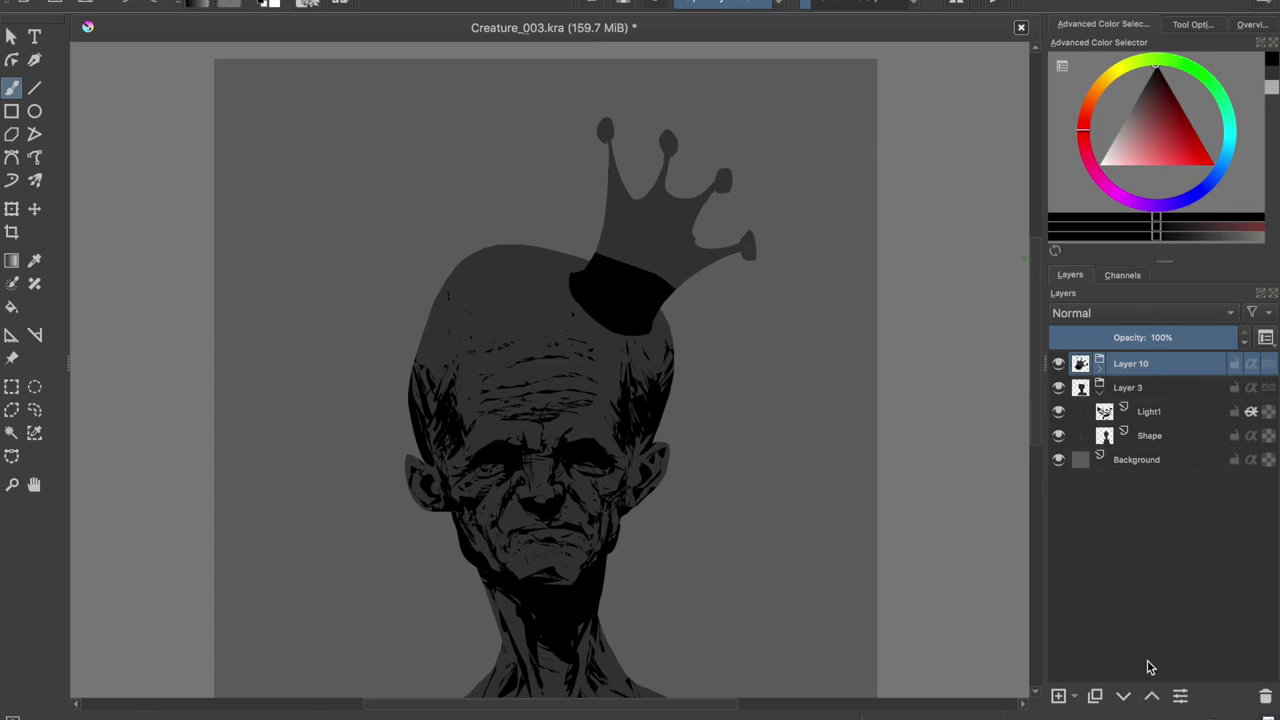
mouse_move(600, 262)
mouse_down()
mouse_move(655, 300)
mouse_move(596, 268)
mouse_up()
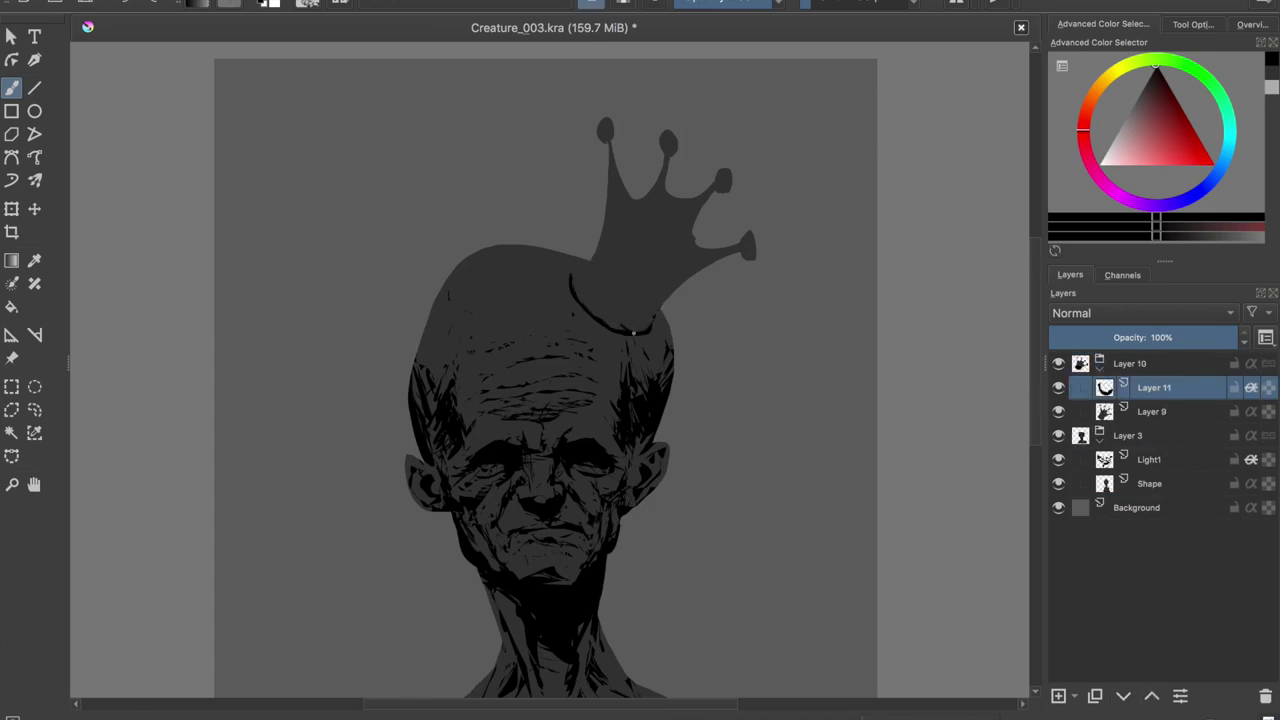
drag(693, 283, 648, 325)
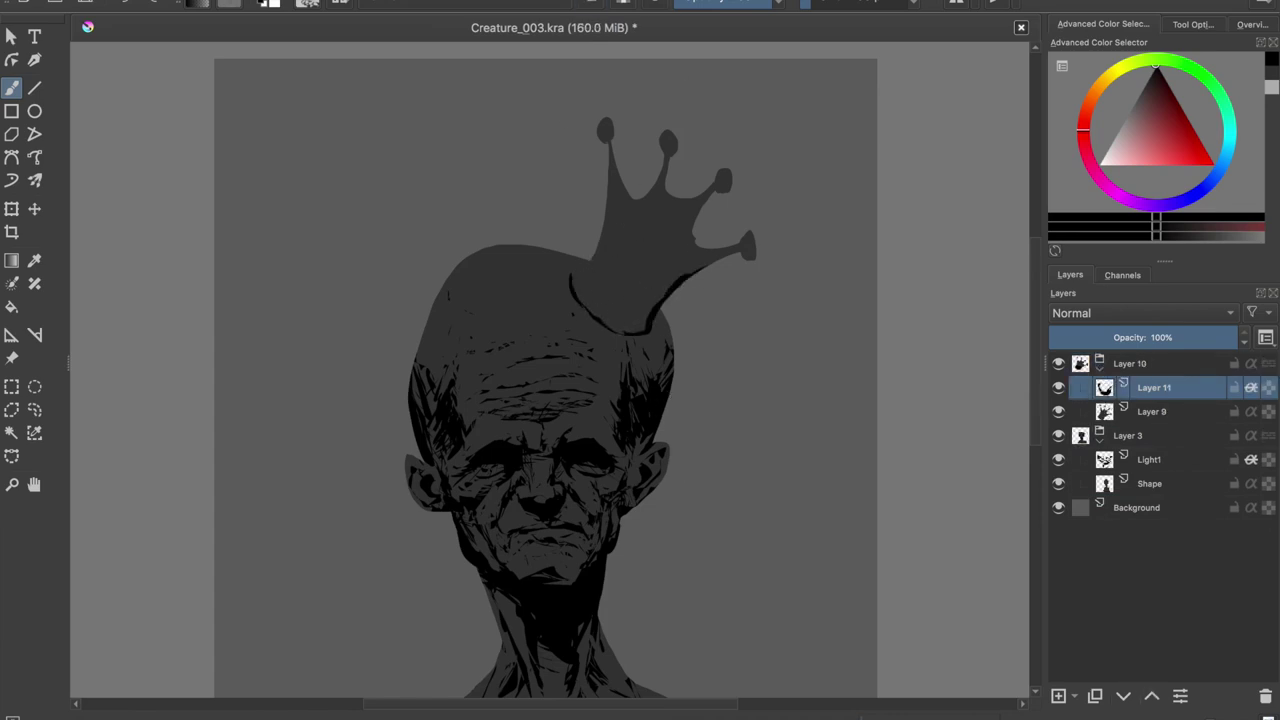
Collapse the Layer 3 group, add Layer 12, and redo one crown-tip bulb.
click(1100, 432)
key(Insert)
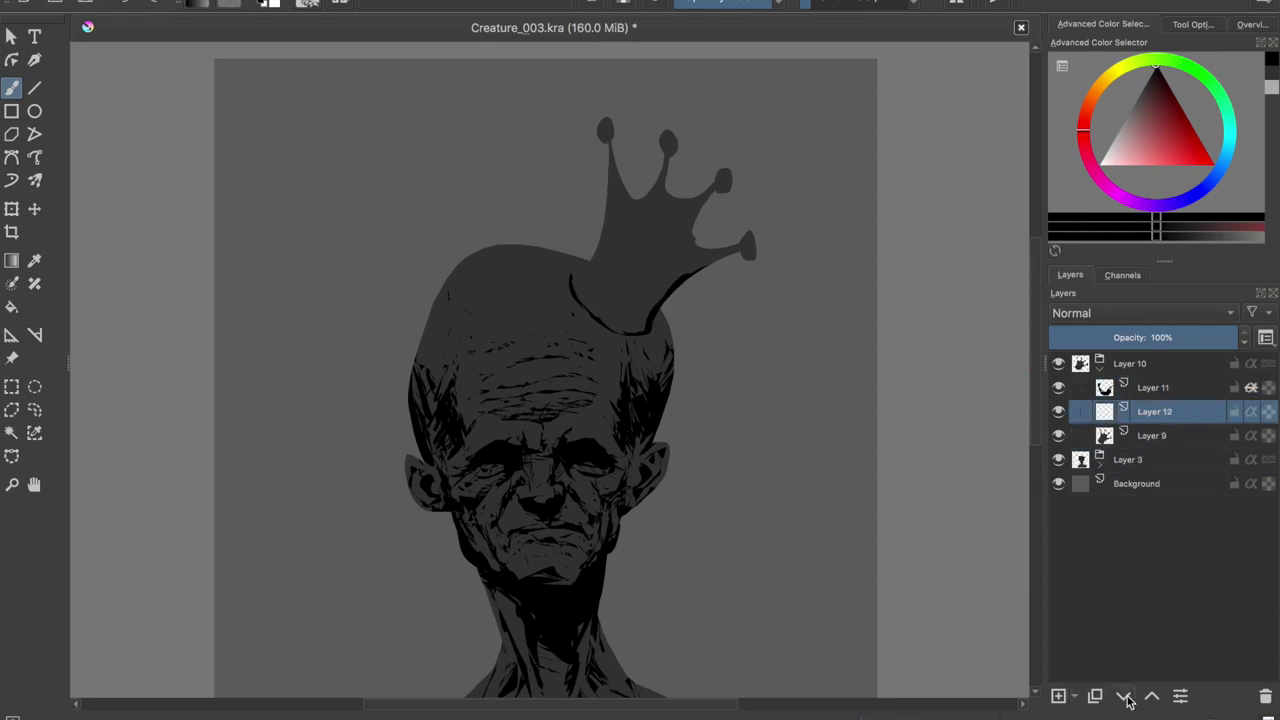
key(ctrl+z)
click(580, 180)
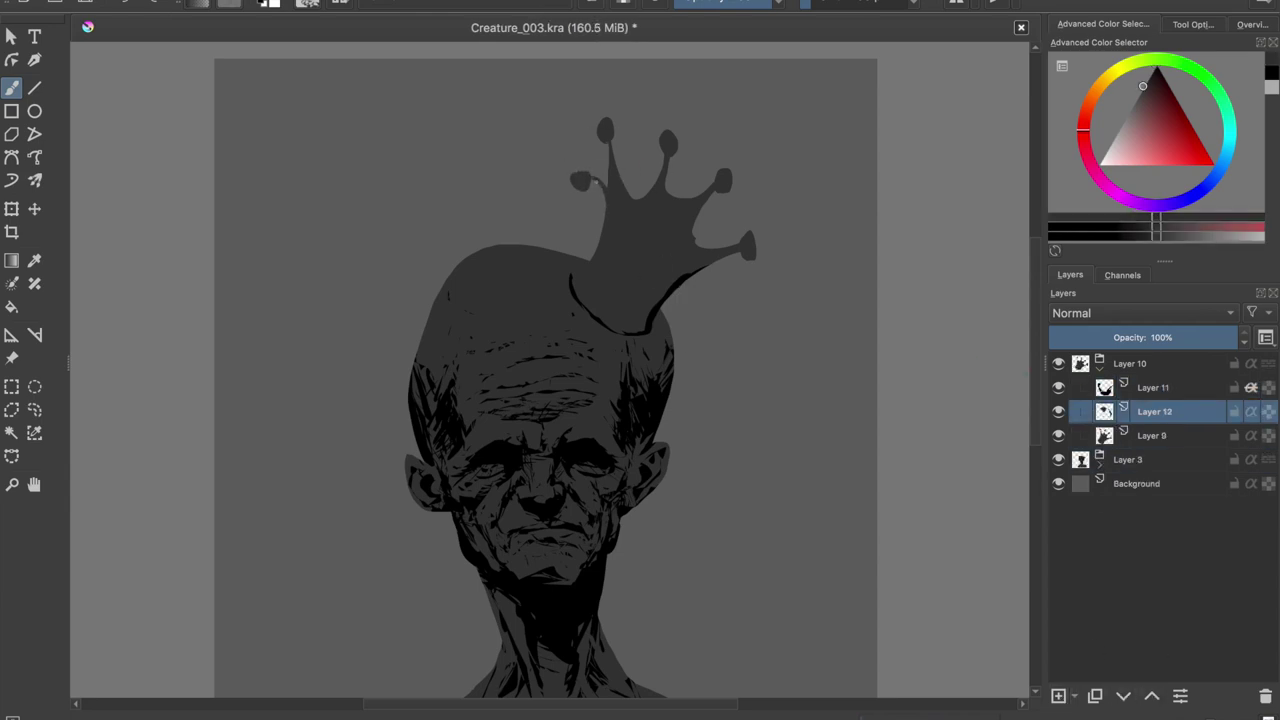
click(1110, 392)
Shade the crown's middle prong, edges, bulbs and lower centre in black.
key(d)
drag(668, 150, 622, 220)
click(588, 181)
mouse_move(660, 178)
mouse_down()
mouse_move(666, 207)
mouse_move(692, 212)
mouse_up()
click(751, 252)
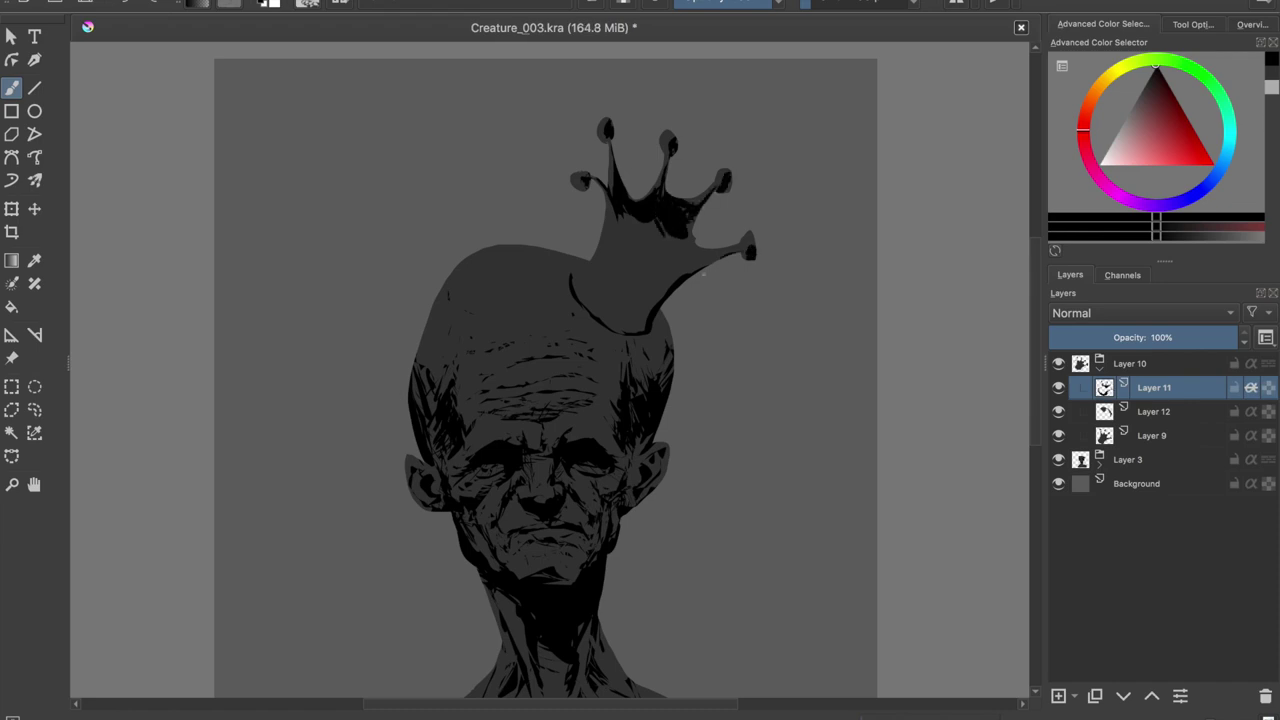
click(628, 224)
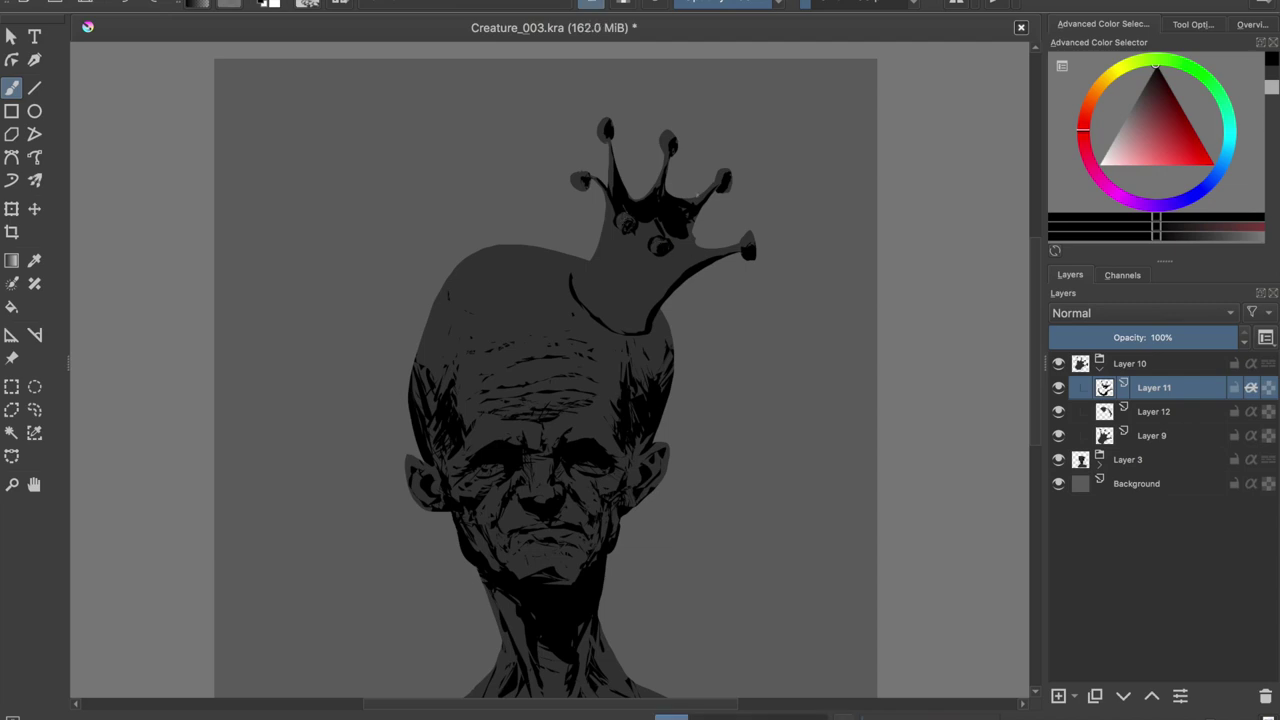
click(626, 224)
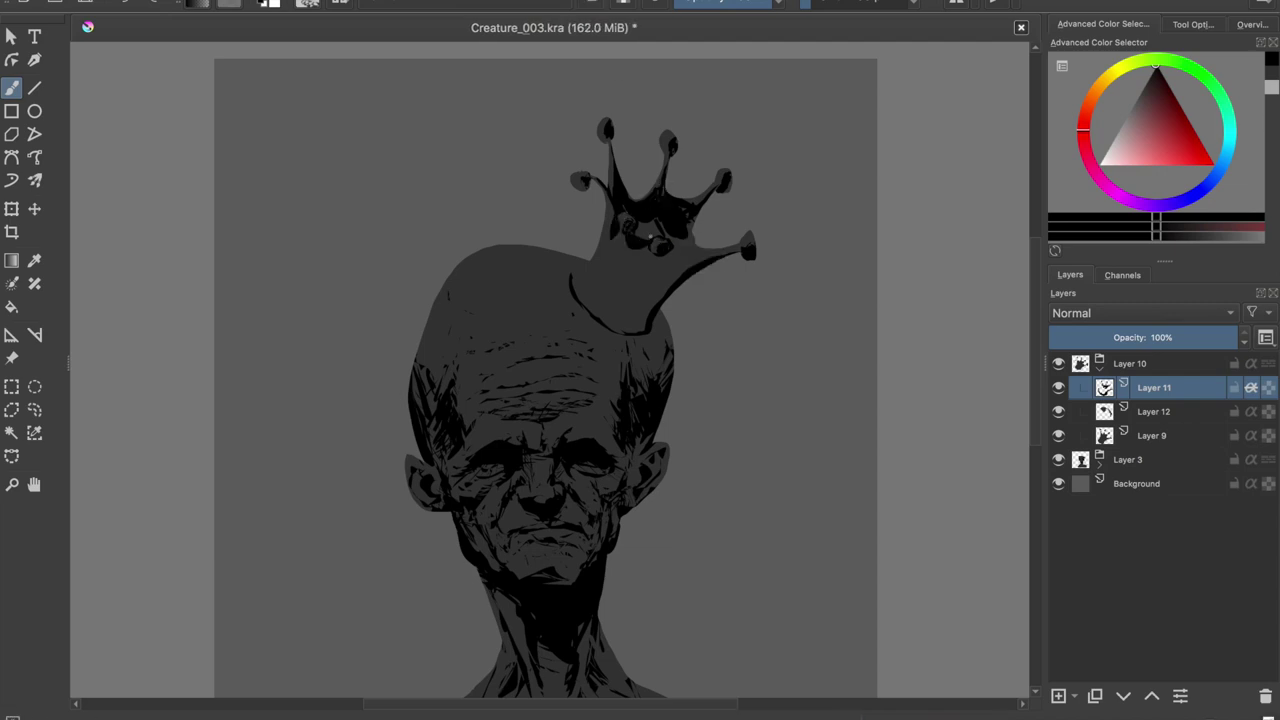
mouse_move(660, 262)
mouse_down()
mouse_move(672, 247)
mouse_move(694, 268)
mouse_up()
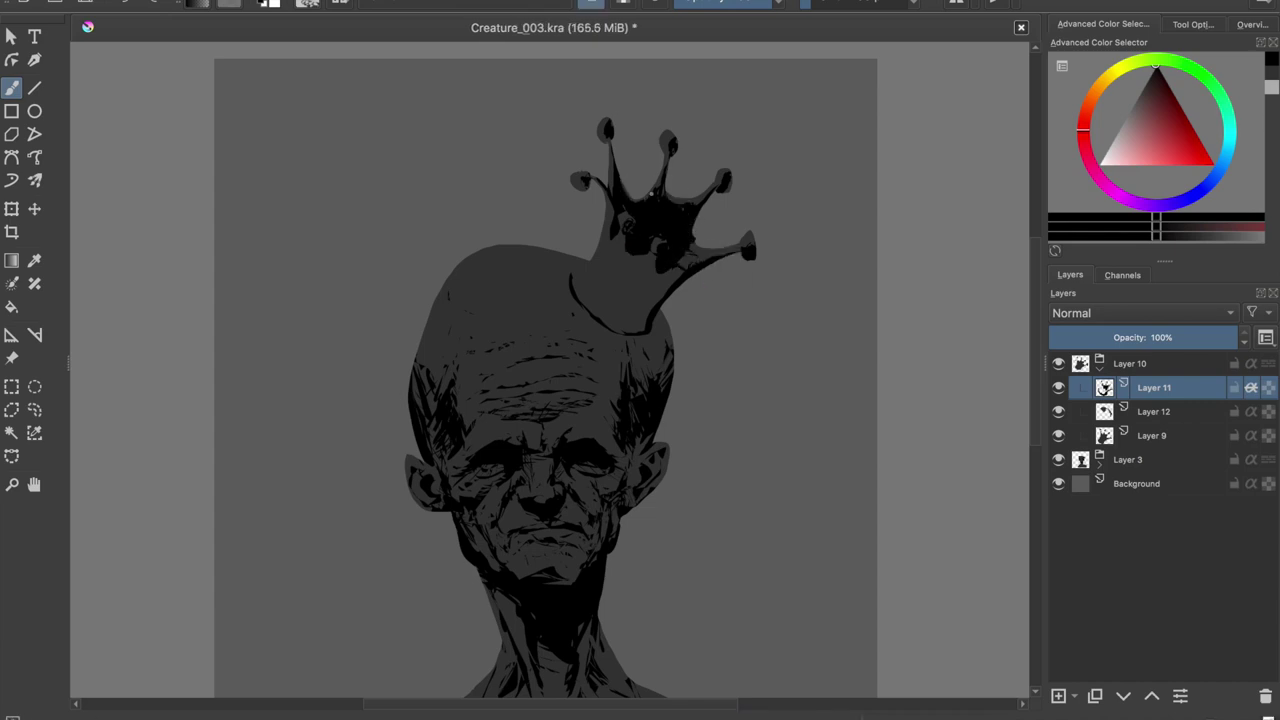
Alternate erasing and painting to refine small light and dark patches near the crown base.
key(e)
mouse_move(626, 224)
mouse_down()
mouse_move(658, 244)
mouse_move(670, 236)
mouse_up()
key(e)
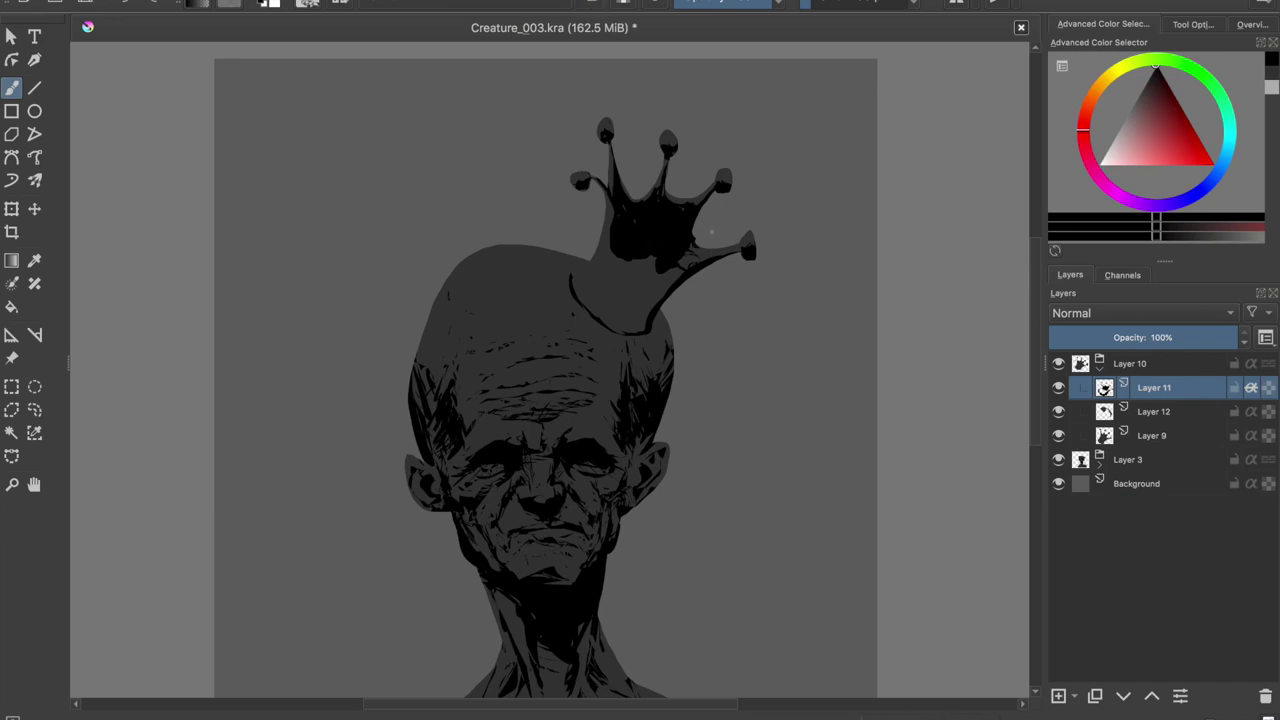
drag(666, 253, 674, 262)
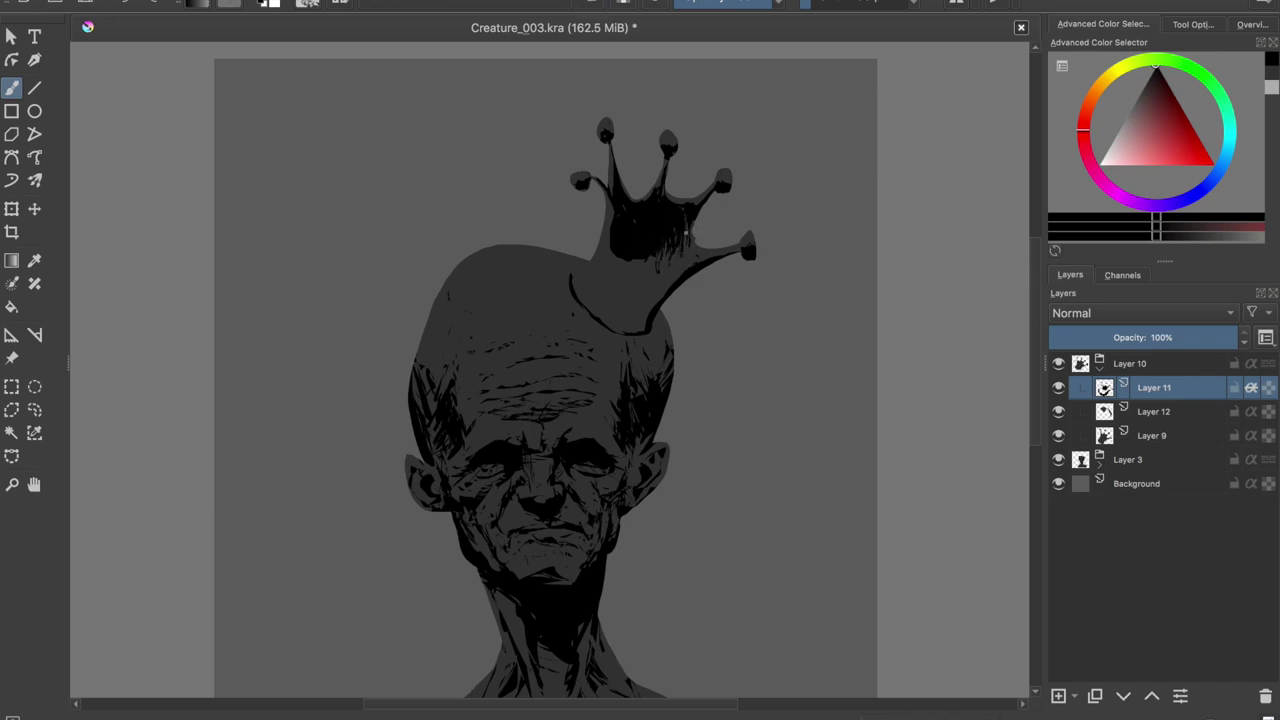
key(e)
drag(628, 256, 616, 258)
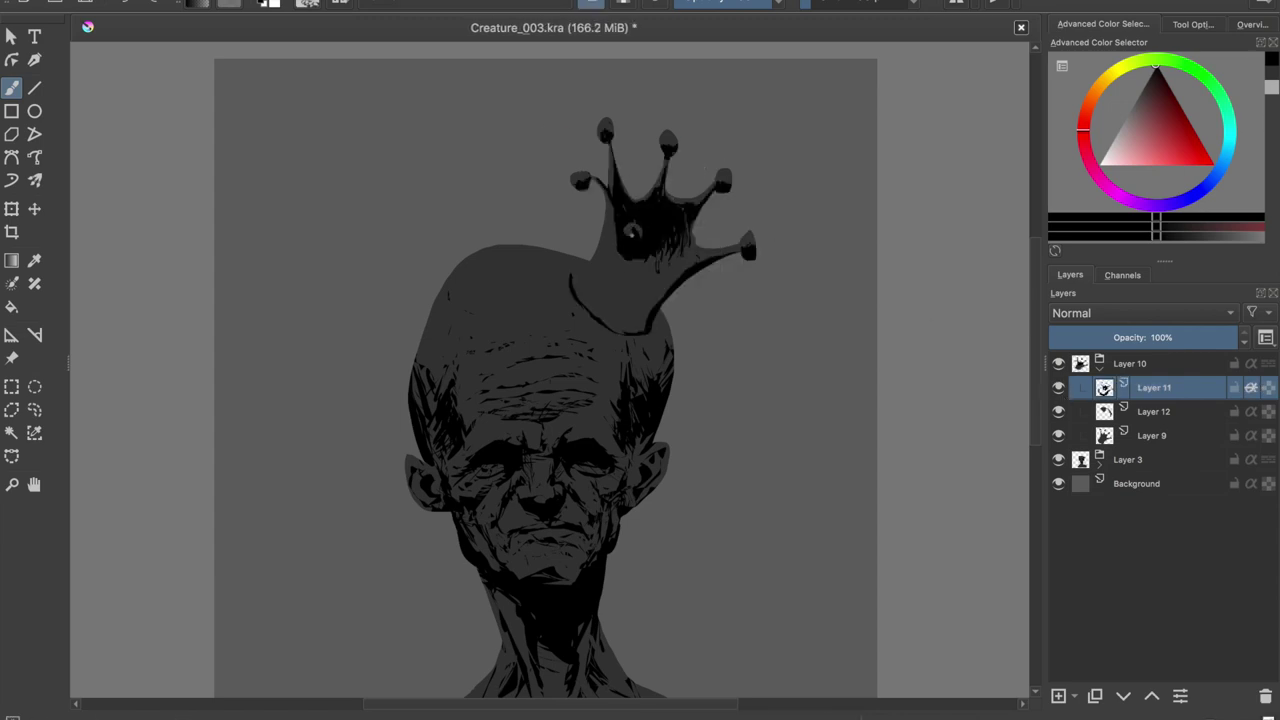
drag(630, 250, 660, 212)
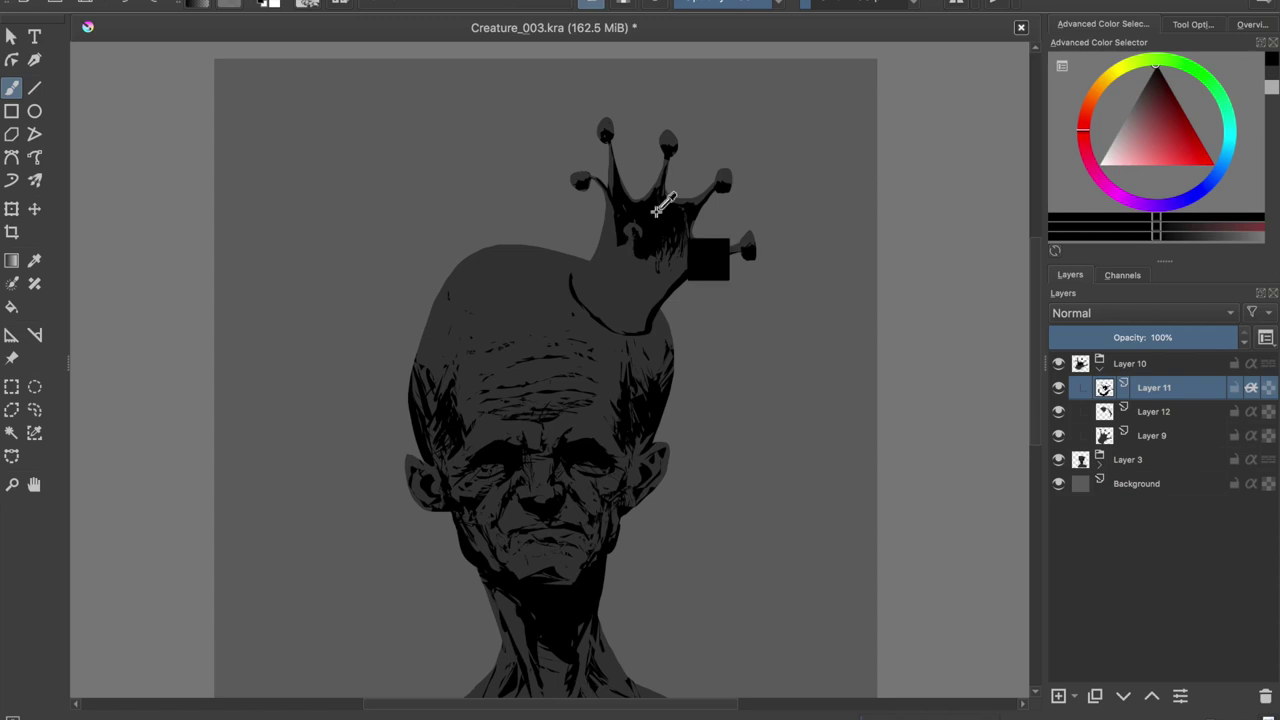
Paint black on a temporary Layer 13, merge it into Layer 11, and mirror-check the crown.
key(Insert)
mouse_move(640, 262)
mouse_down()
mouse_move(656, 272)
mouse_move(668, 258)
mouse_up()
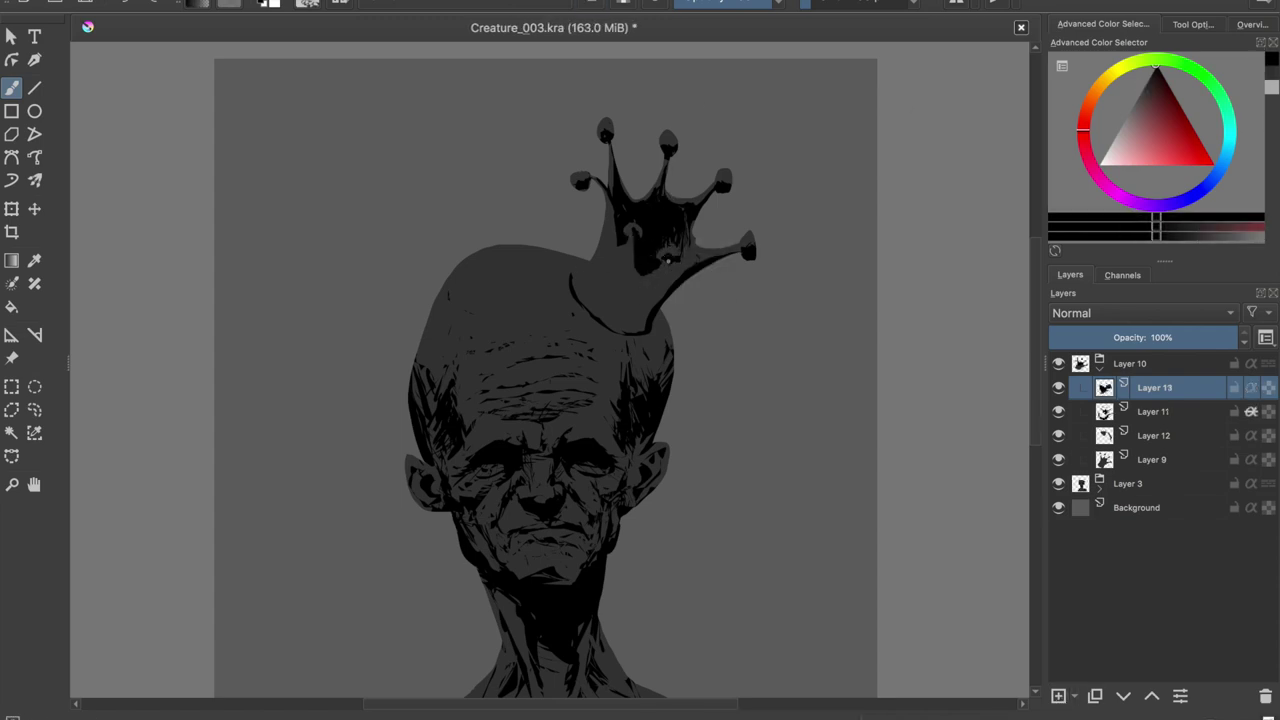
ctrl+click(676, 262)
ctrl+click(674, 206)
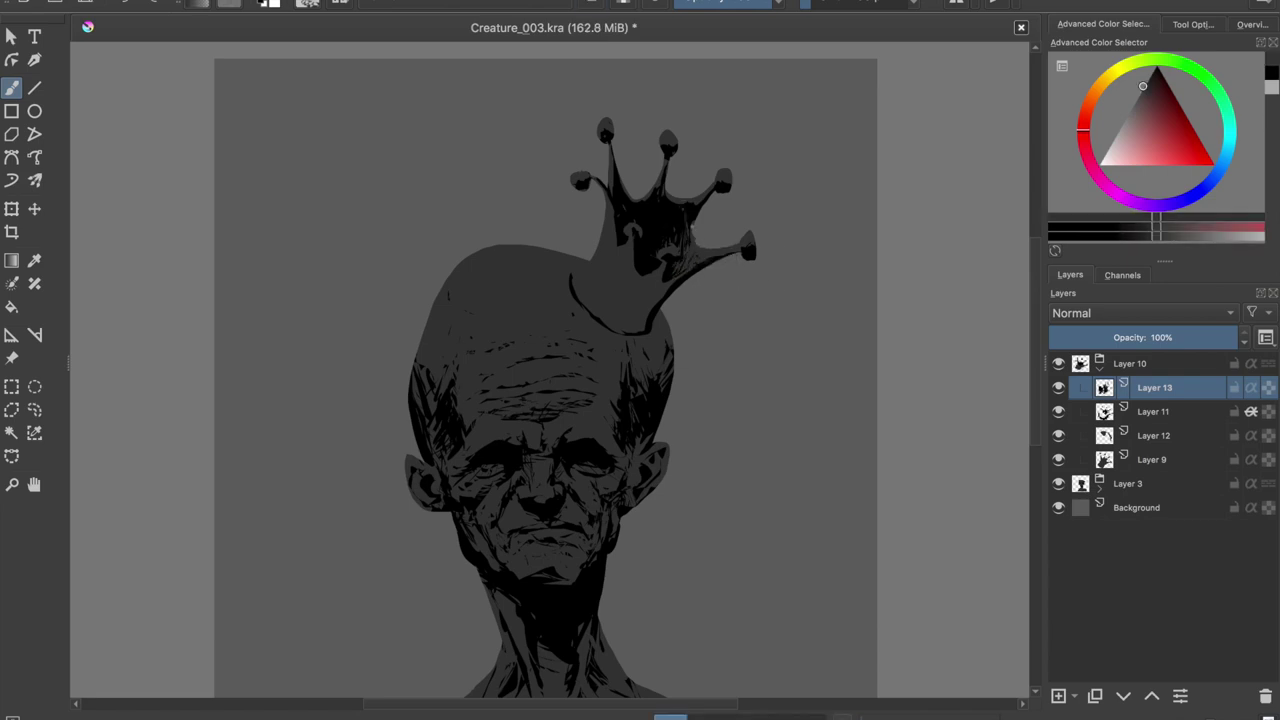
key(ctrl+e)
ctrl+click(627, 232)
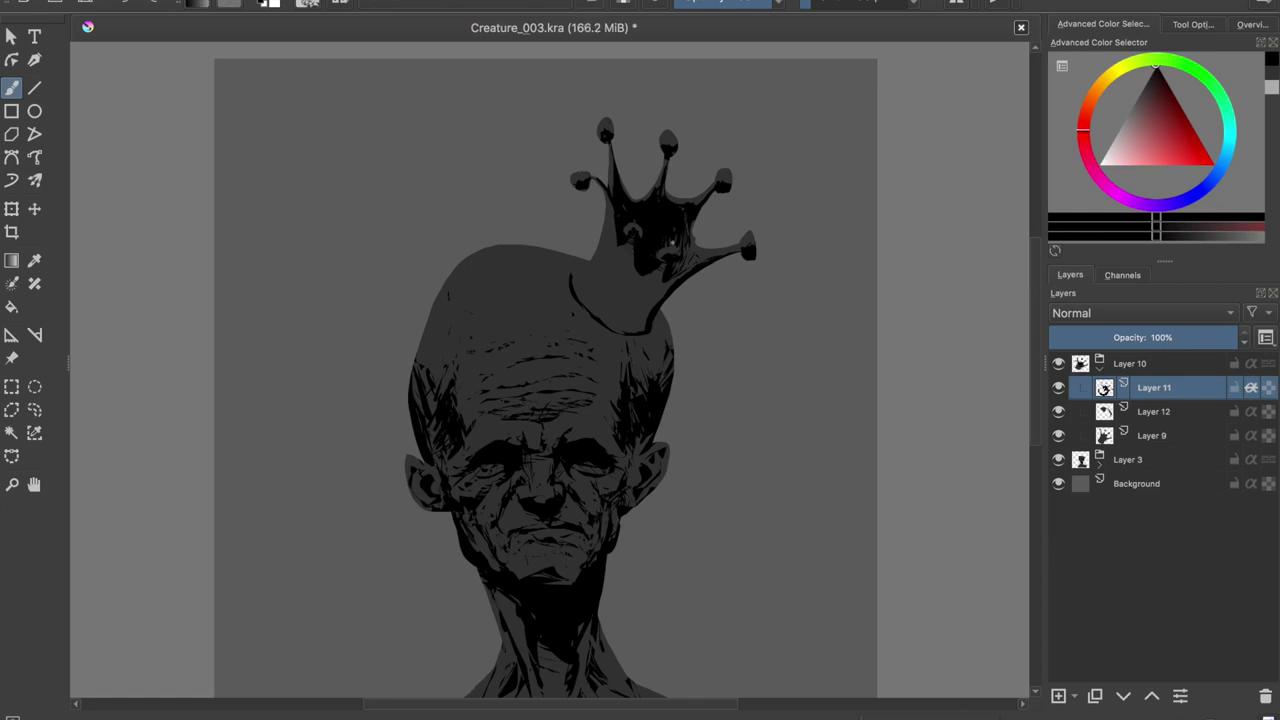
key(m)
scroll(465, 197, up, 2)
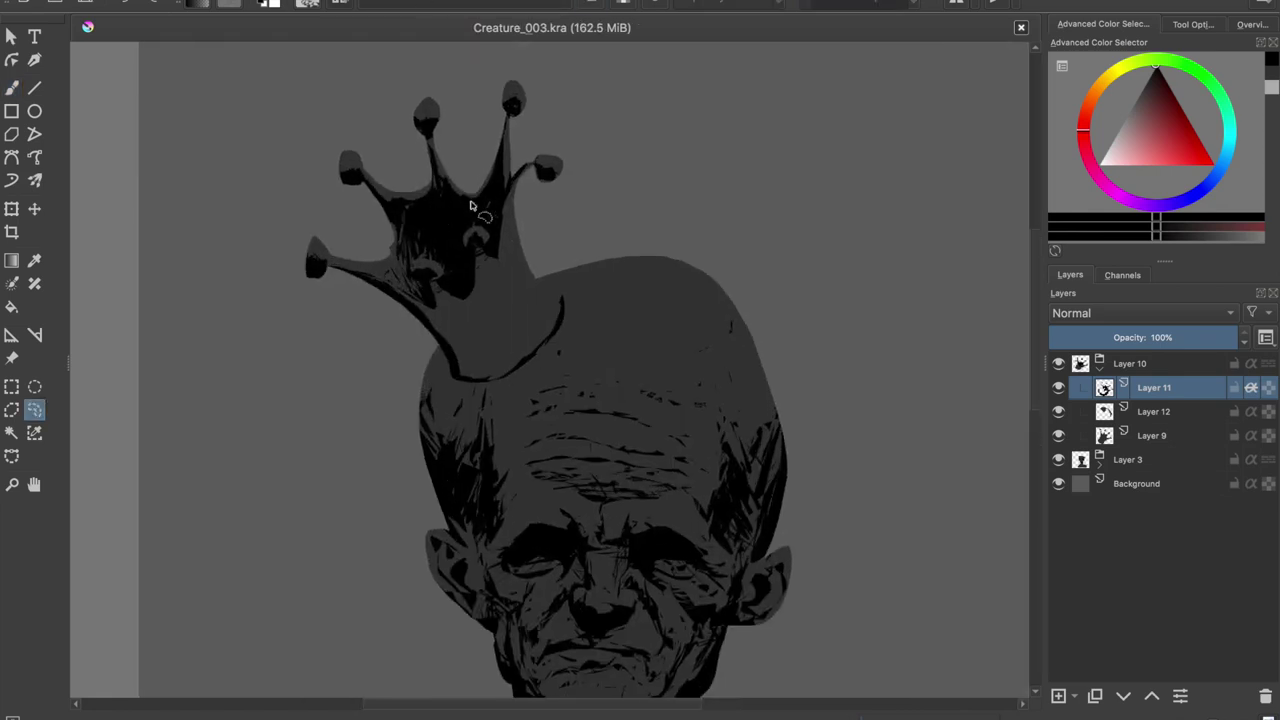
Select a small area inside the crown, then drop the selection and return to the brush.
drag(432, 288, 430, 286)
key(t)
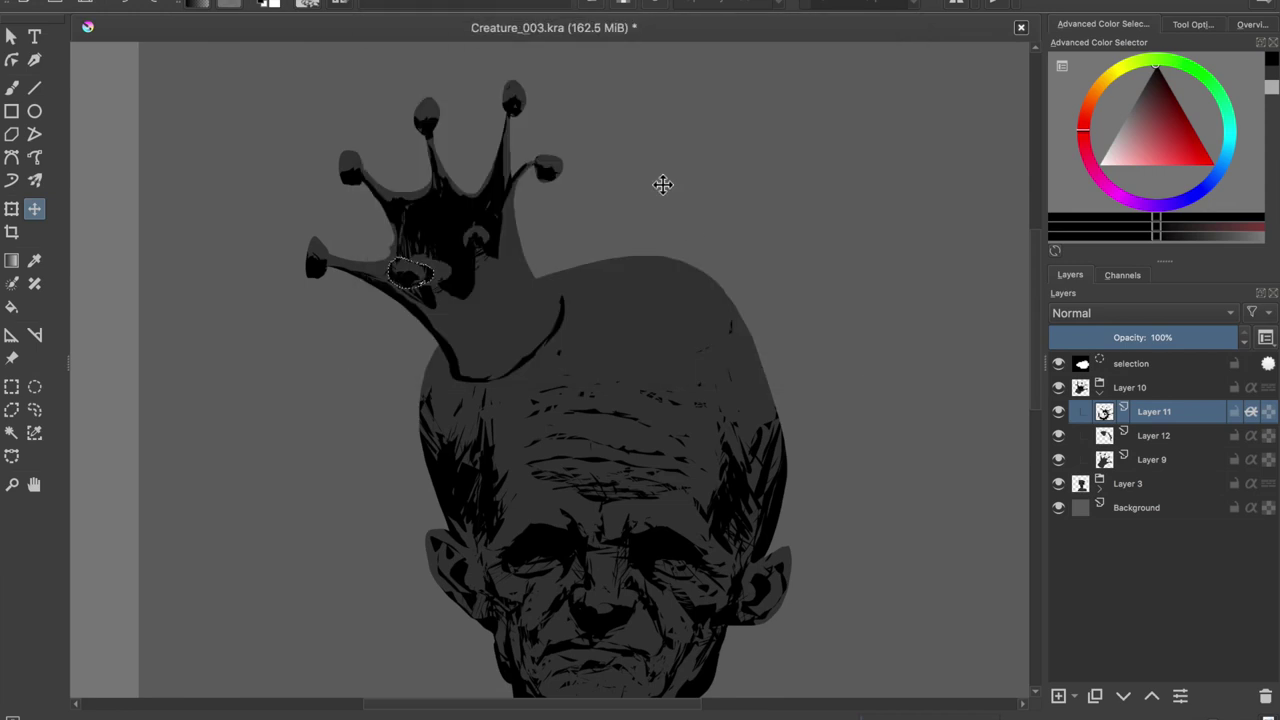
key(ctrl+shift+a)
key(b)
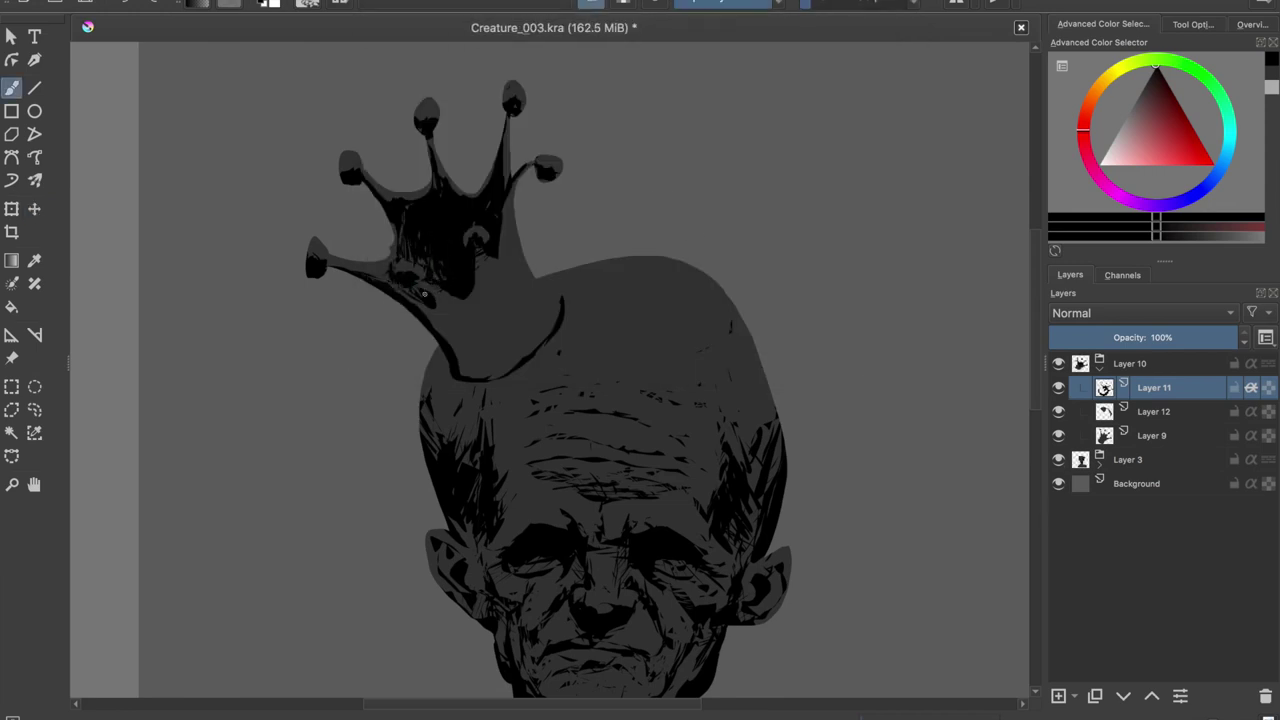
Erase some dark shading on the crown, check it in a mirrored view, and save.
key(e)
drag(446, 297, 440, 247)
key(m)
key(e)
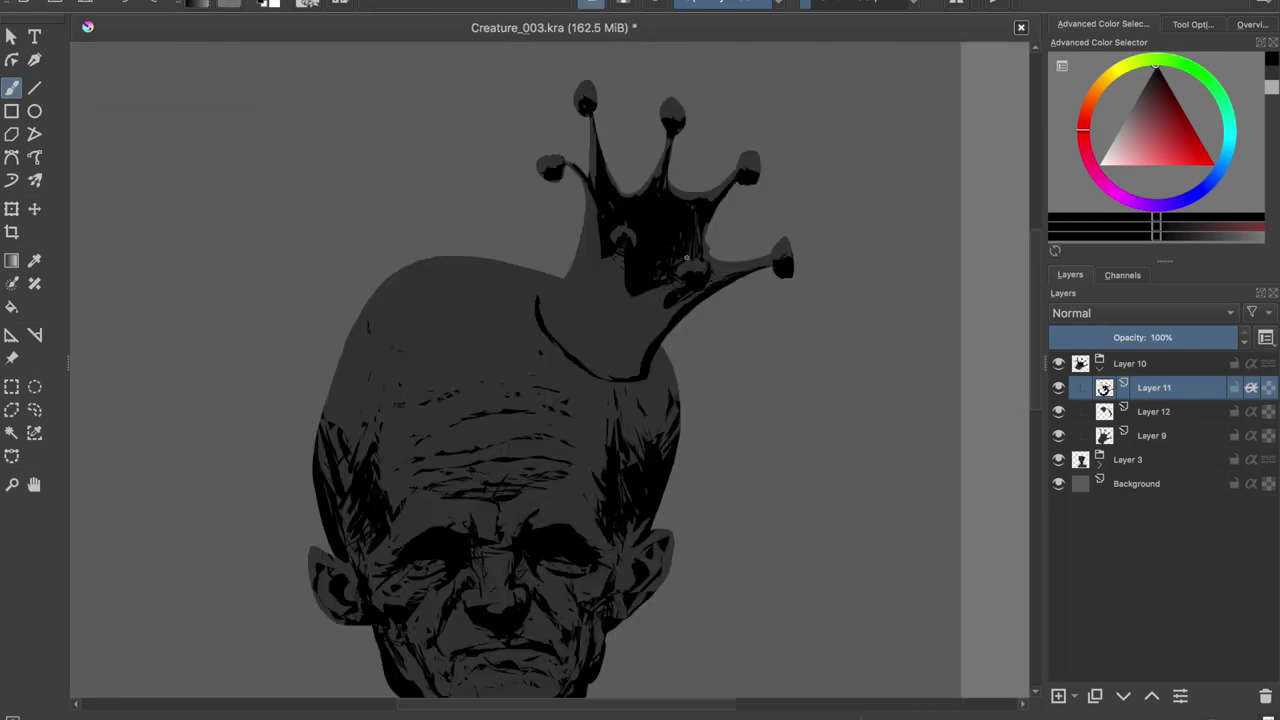
key(e)
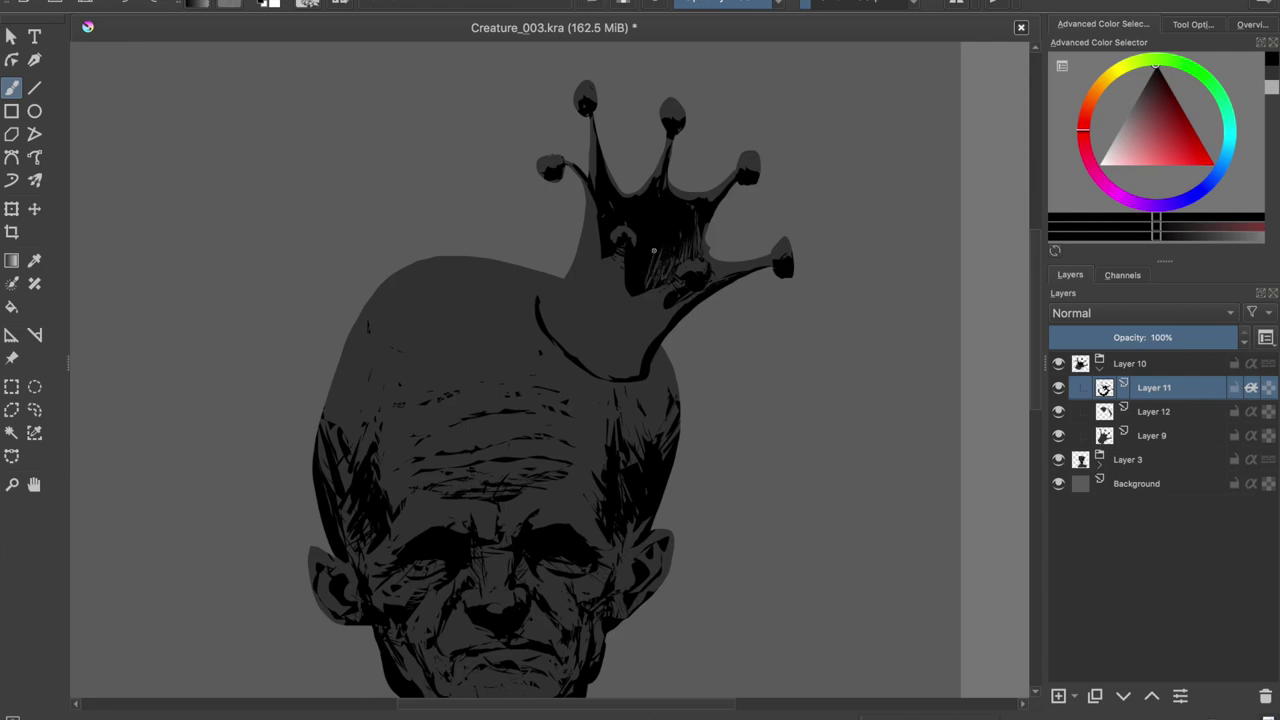
key(m)
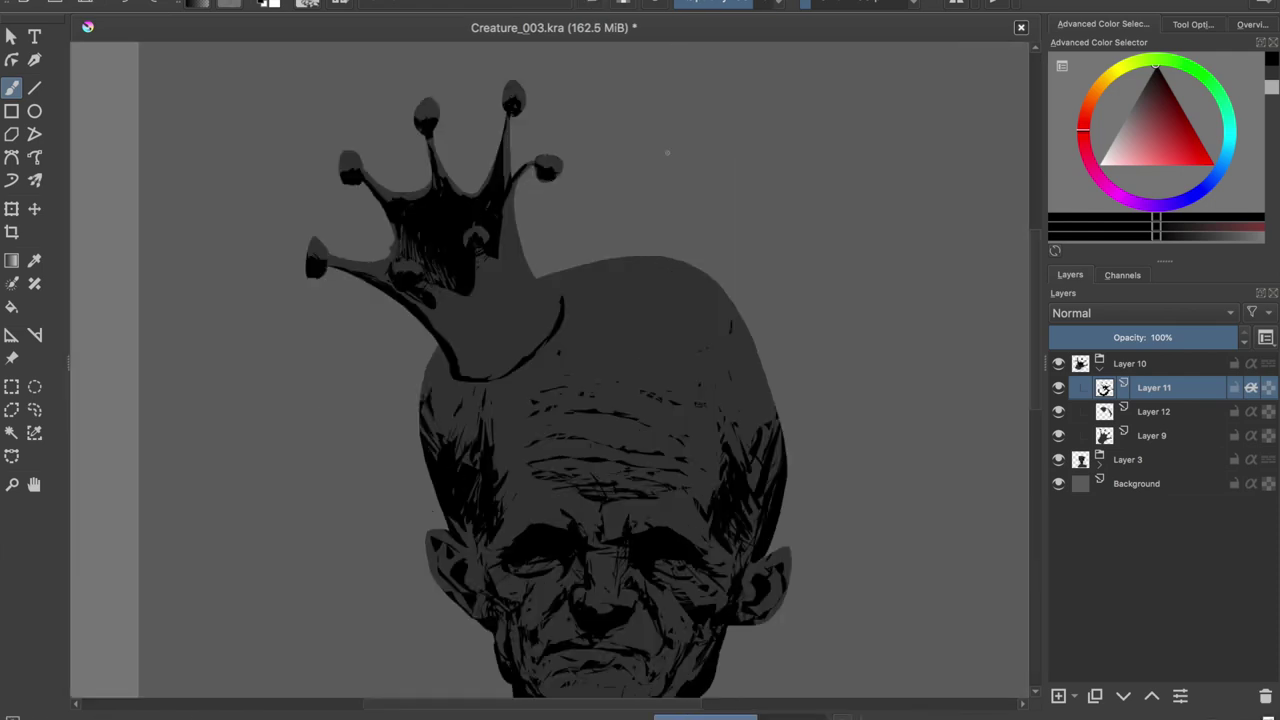
key(ctrl+s)
key(m)
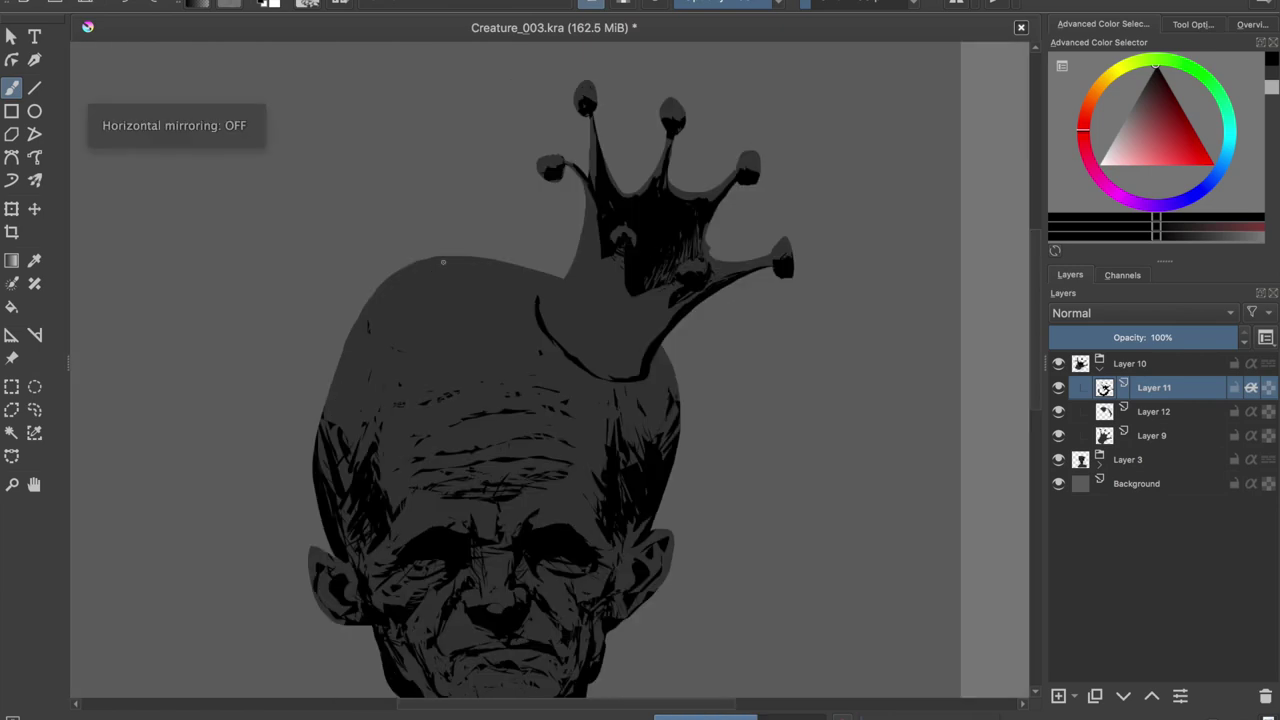
Fill the crown interior with solid black, erase strokes right of centre, save, and add Layers 14–15.
click(712, 283)
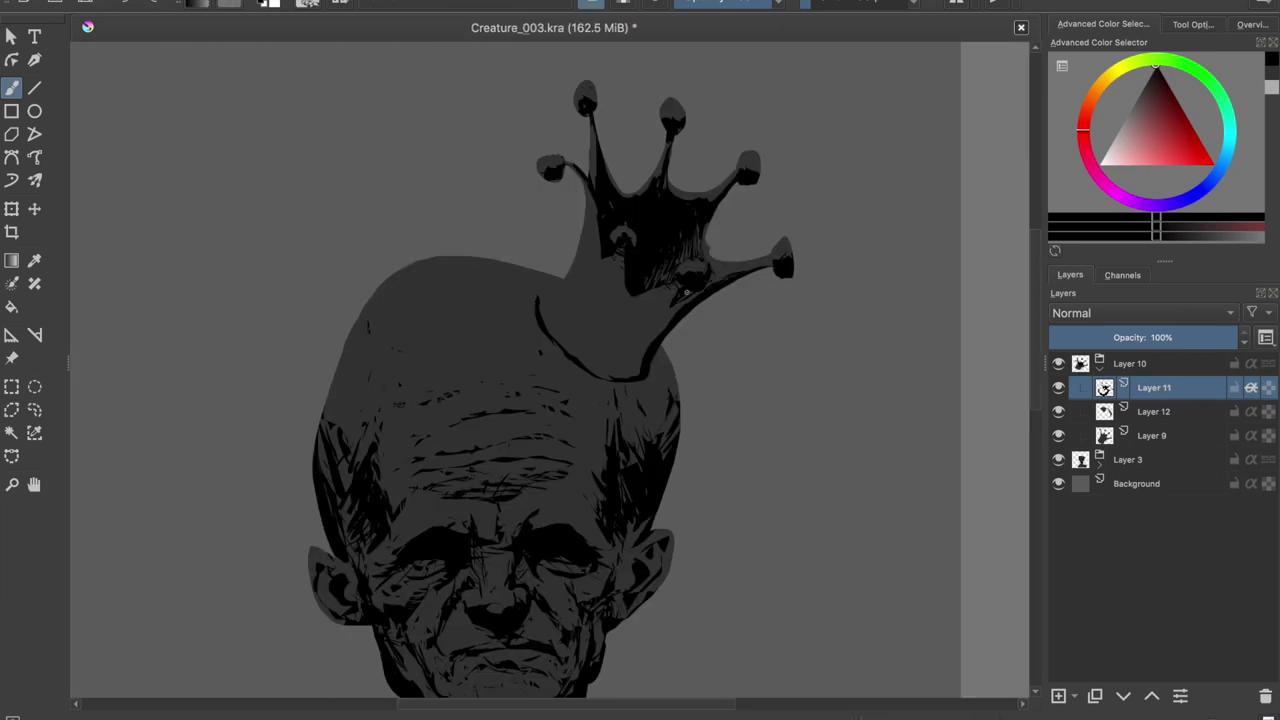
drag(646, 228, 620, 280)
key(e)
mouse_move(700, 260)
mouse_down()
mouse_move(665, 326)
mouse_move(604, 380)
mouse_up()
key(ctrl+s)
key(Insert)
key(Insert)
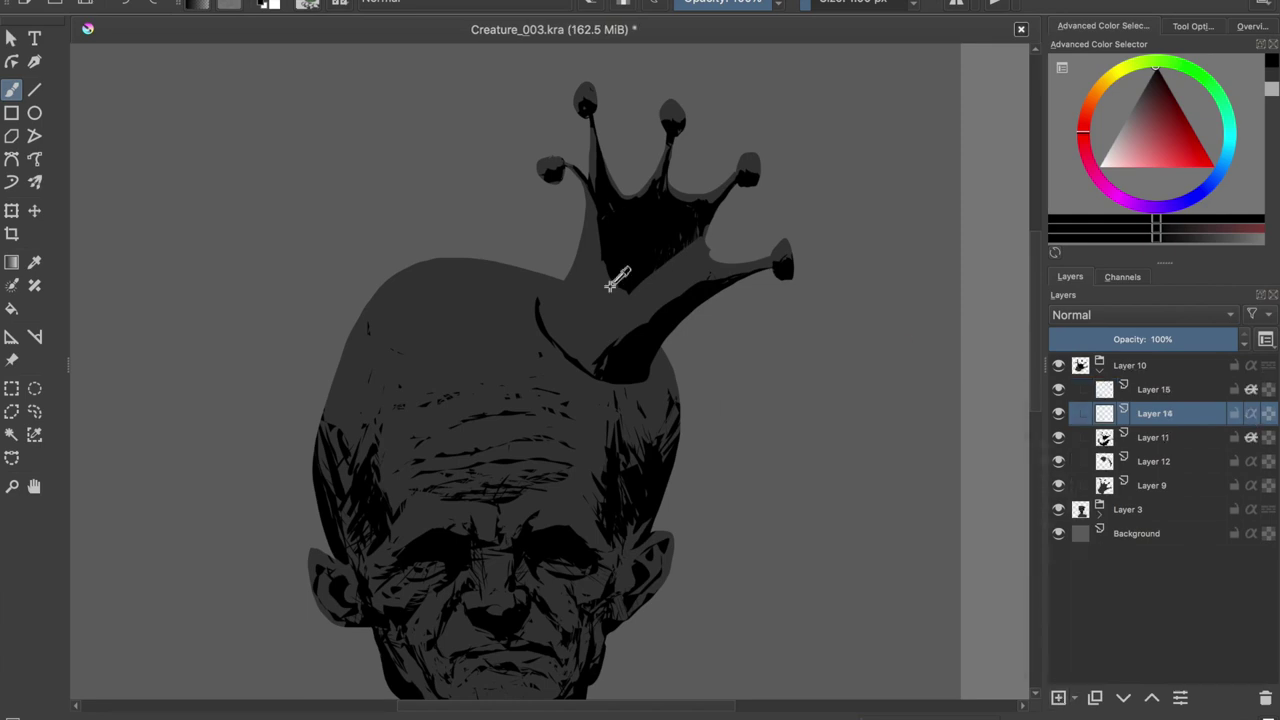
Group Layers 14 and 15 into a Layer 16 group, select Layer 11, and save.
click(1113, 390)
key(Insert)
drag(1113, 405, 1130, 395)
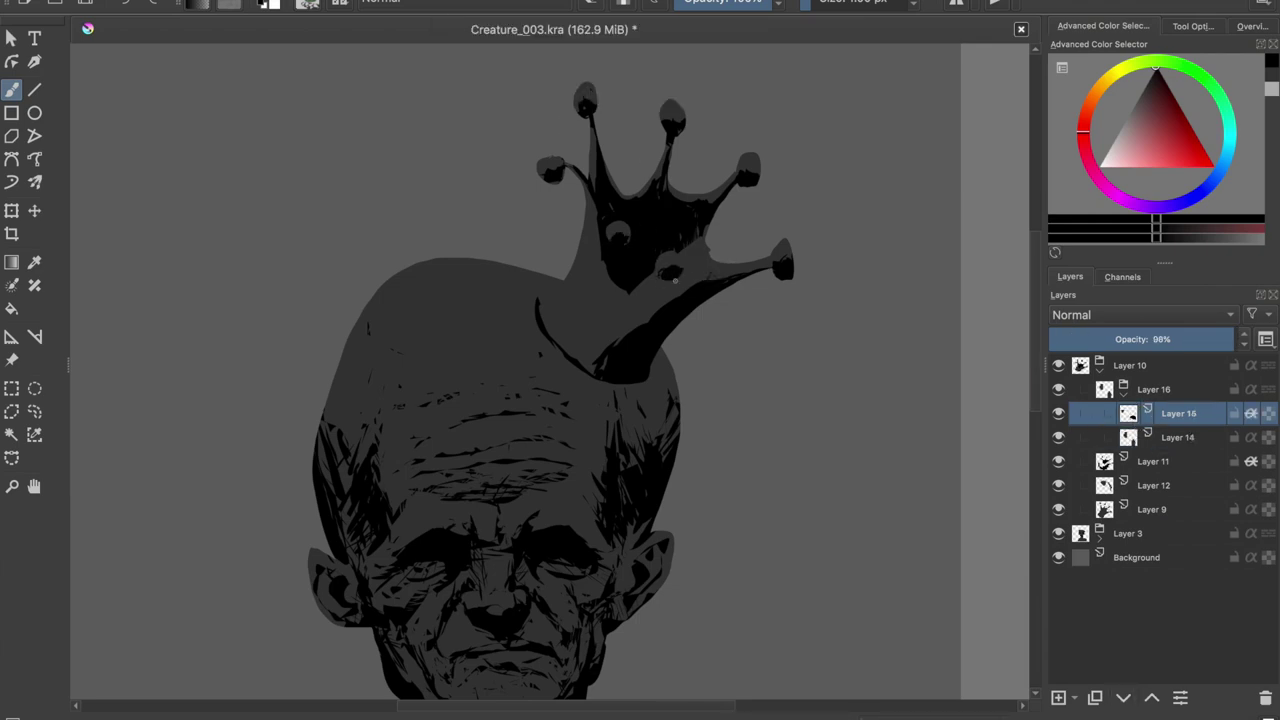
click(1154, 461)
key(ctrl+s)
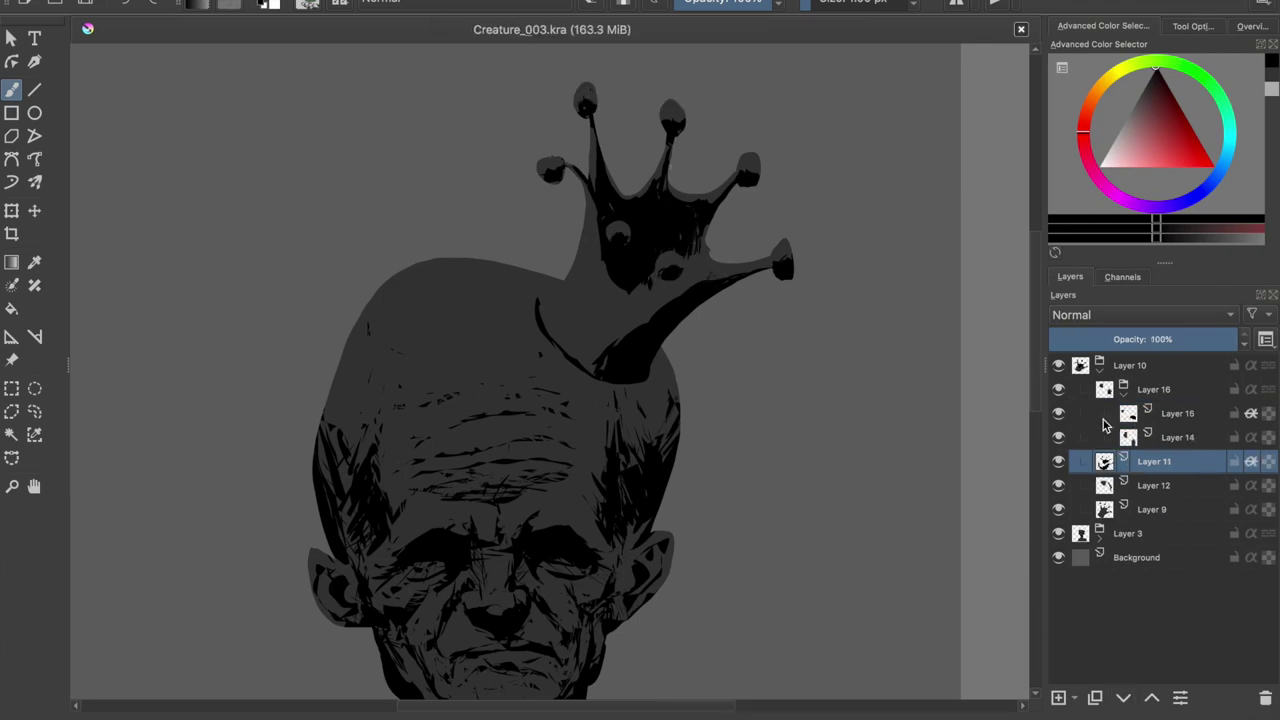
On Layer 14, select a round crown area for moving, then clear the selection and save.
click(1130, 440)
drag(655, 245, 715, 300)
key(t)
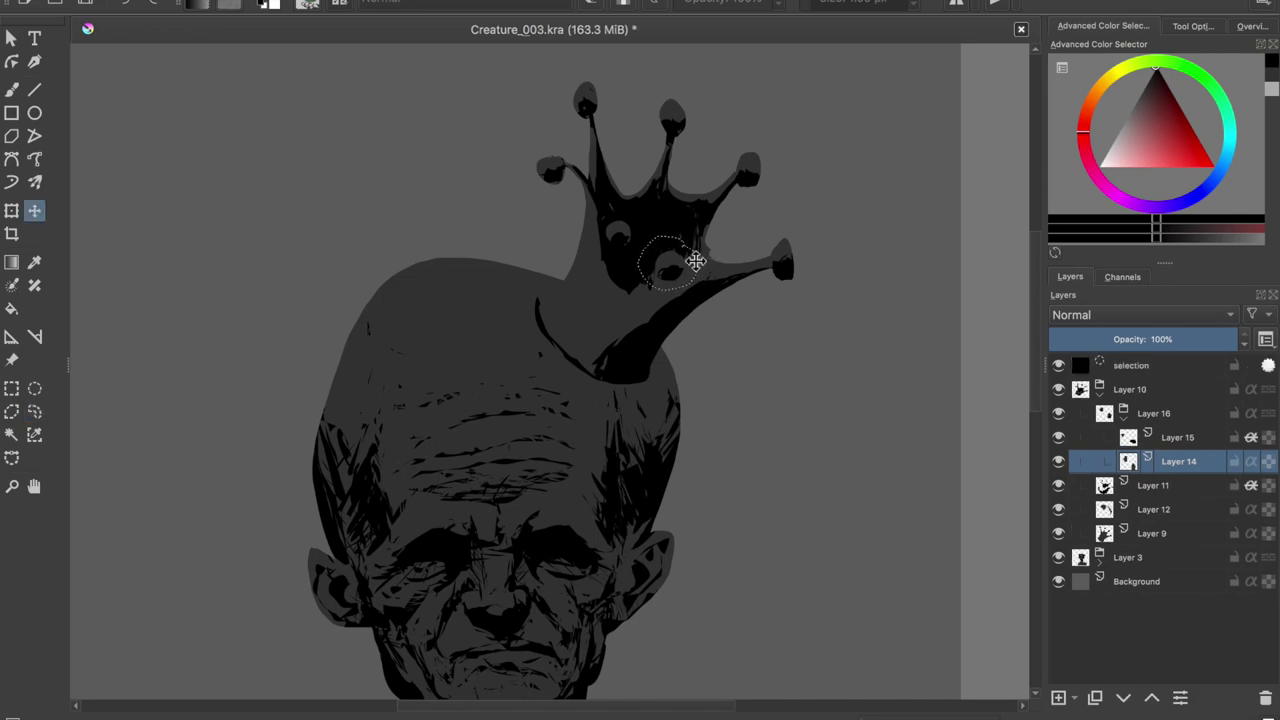
key(ctrl+shift+a)
key(ctrl+s)
key(b)
Test a light stroke and black marks on the crown's right branch, then pick grey.
drag(599, 262, 608, 250)
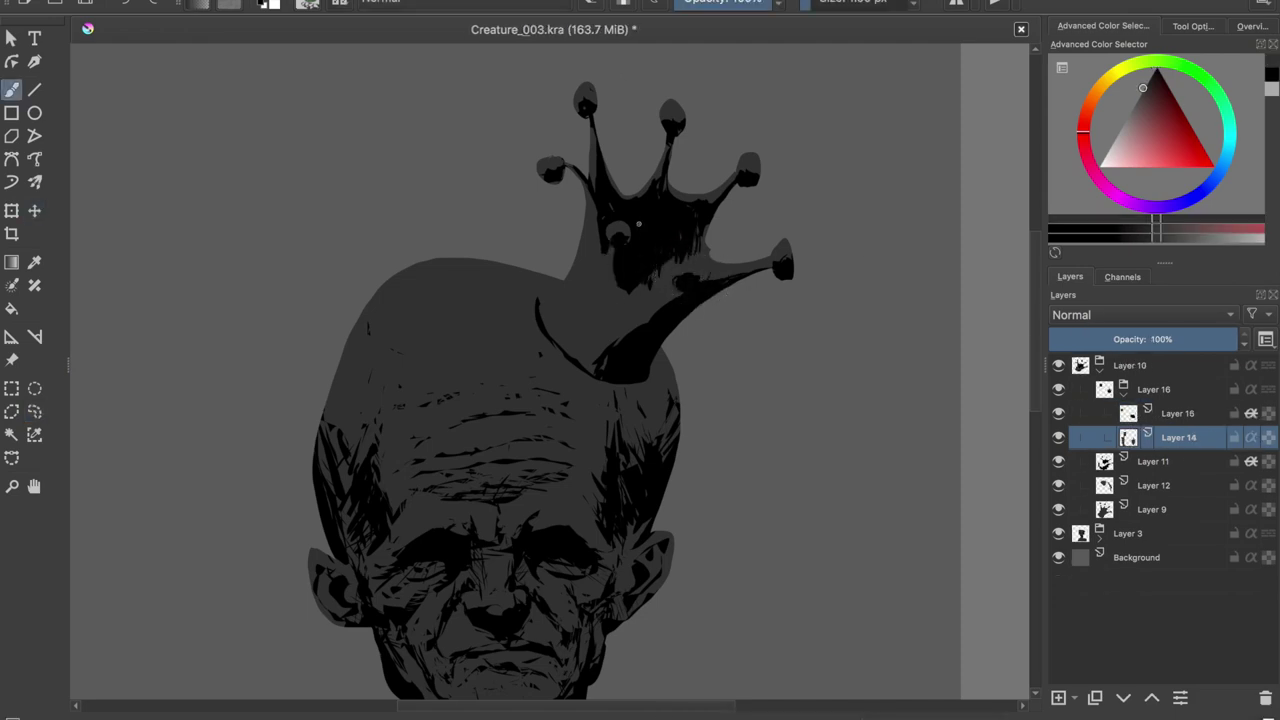
key(d)
mouse_move(650, 298)
mouse_down()
mouse_move(685, 287)
mouse_move(645, 302)
mouse_move(602, 360)
mouse_move(609, 331)
mouse_up()
key(m)
key(m)
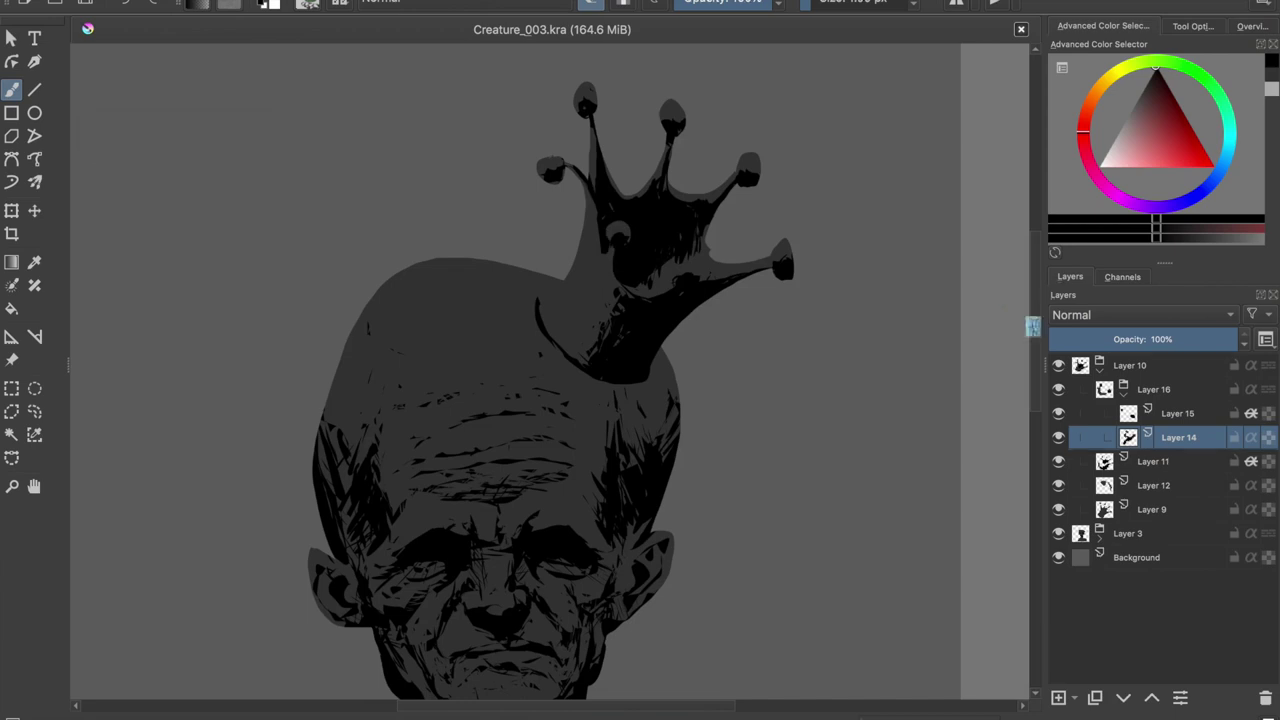
key(ctrl+s)
mouse_move(702, 279)
mouse_down()
mouse_move(728, 273)
mouse_move(688, 298)
mouse_up()
ctrl+click(736, 210)
key(ctrl+s)
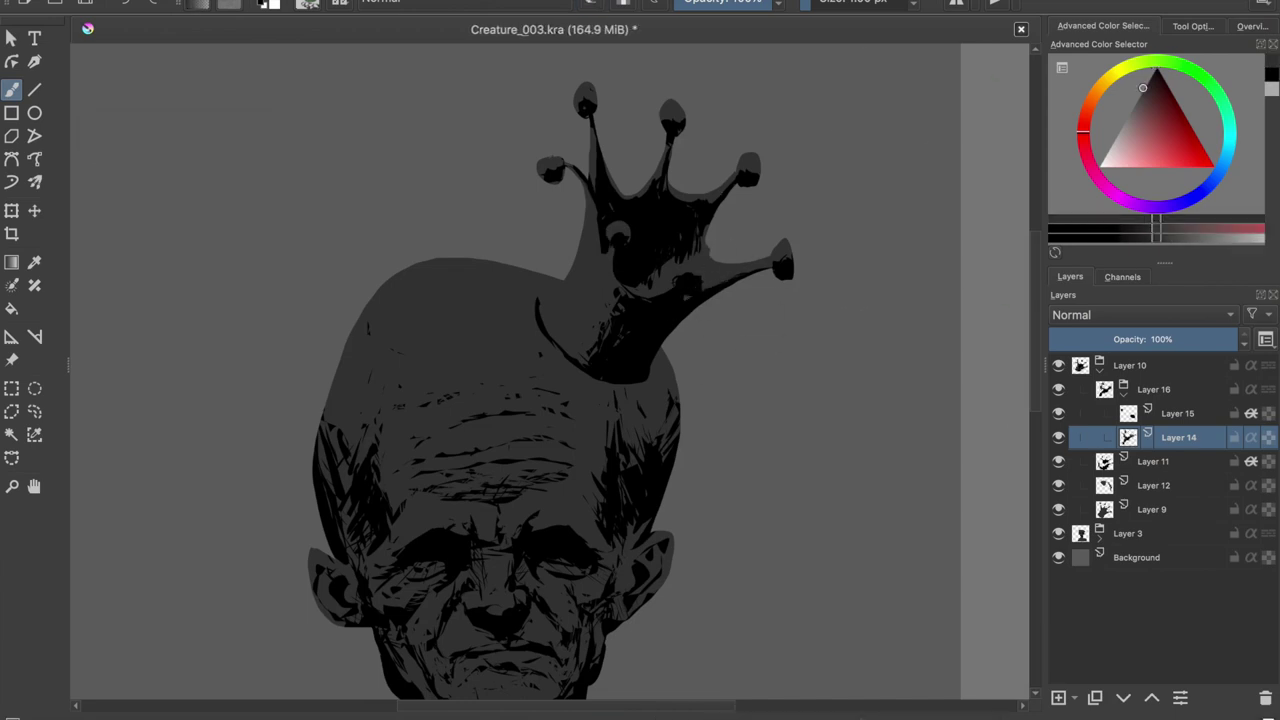
Merge the Layer 14–16 group down and cover the branch's black marks with grey.
key(ctrl+e)
key(ctrl+e)
drag(697, 276, 680, 283)
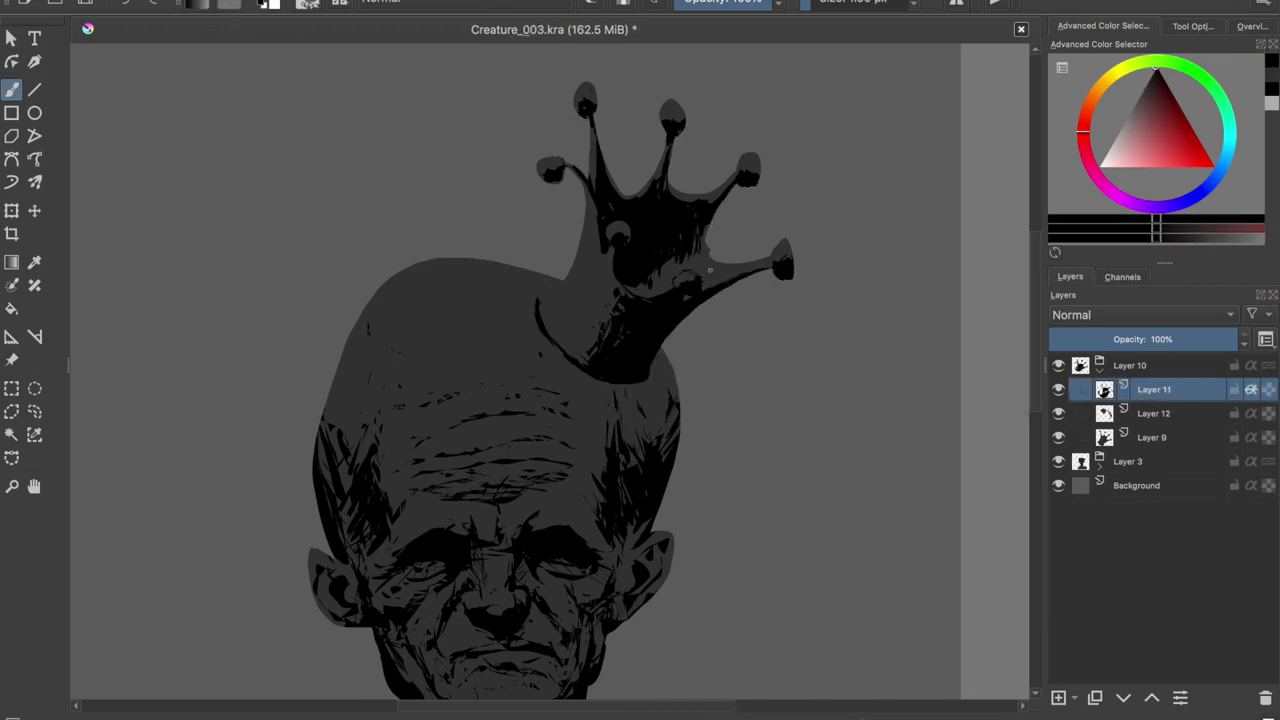
key(m)
key(m)
key(ctrl+z)
key(ctrl+shift+z)
On Layer 11, trace a thin dark outline along the crown base's left edge.
key(e)
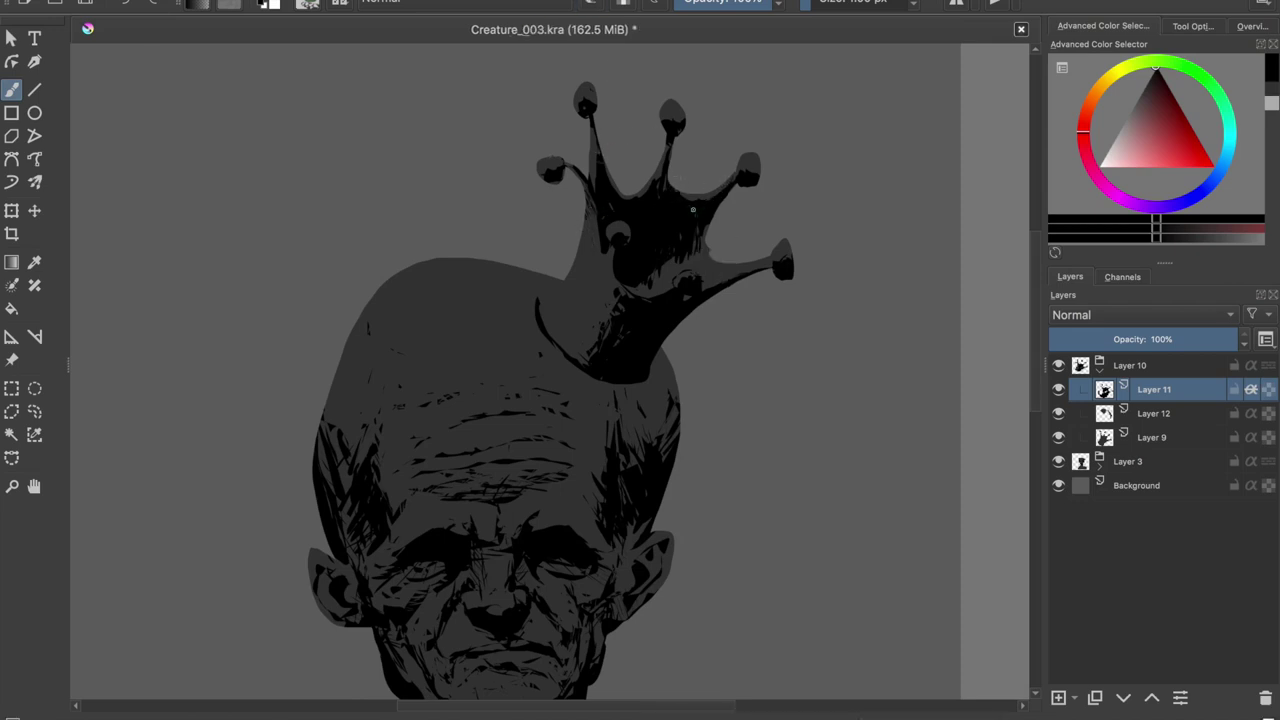
click(1070, 437)
click(1068, 392)
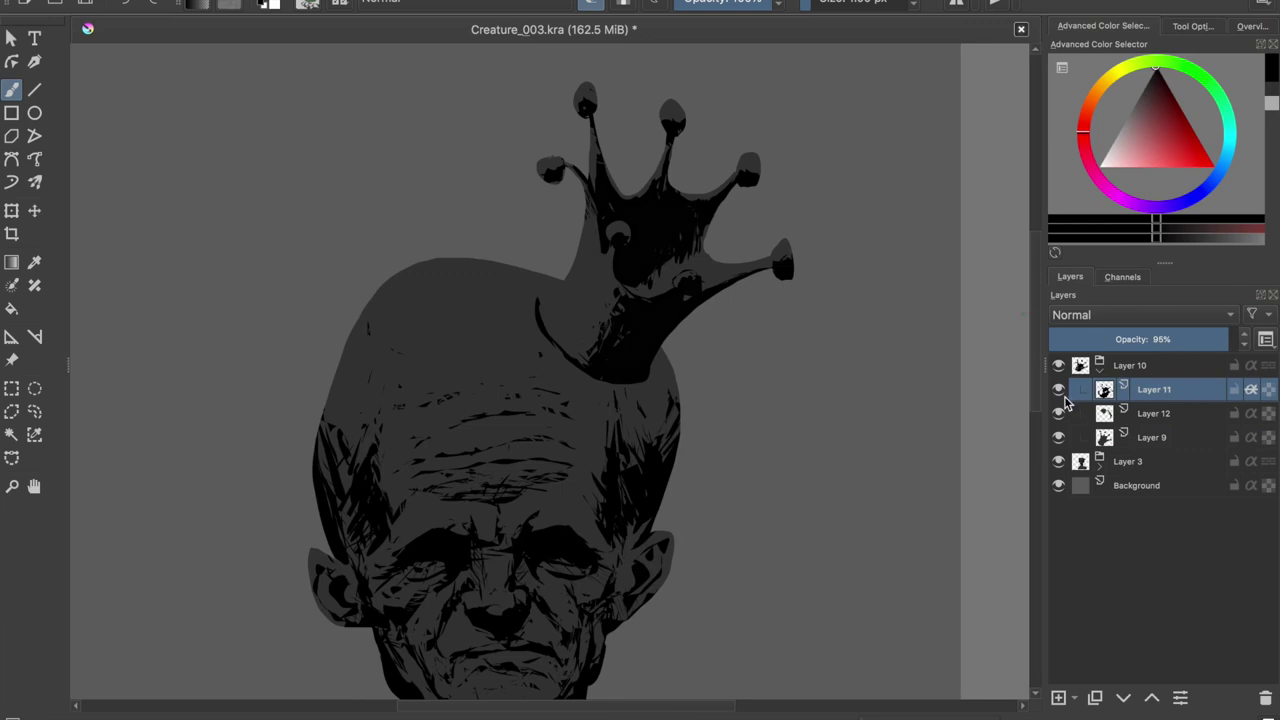
drag(716, 478, 728, 343)
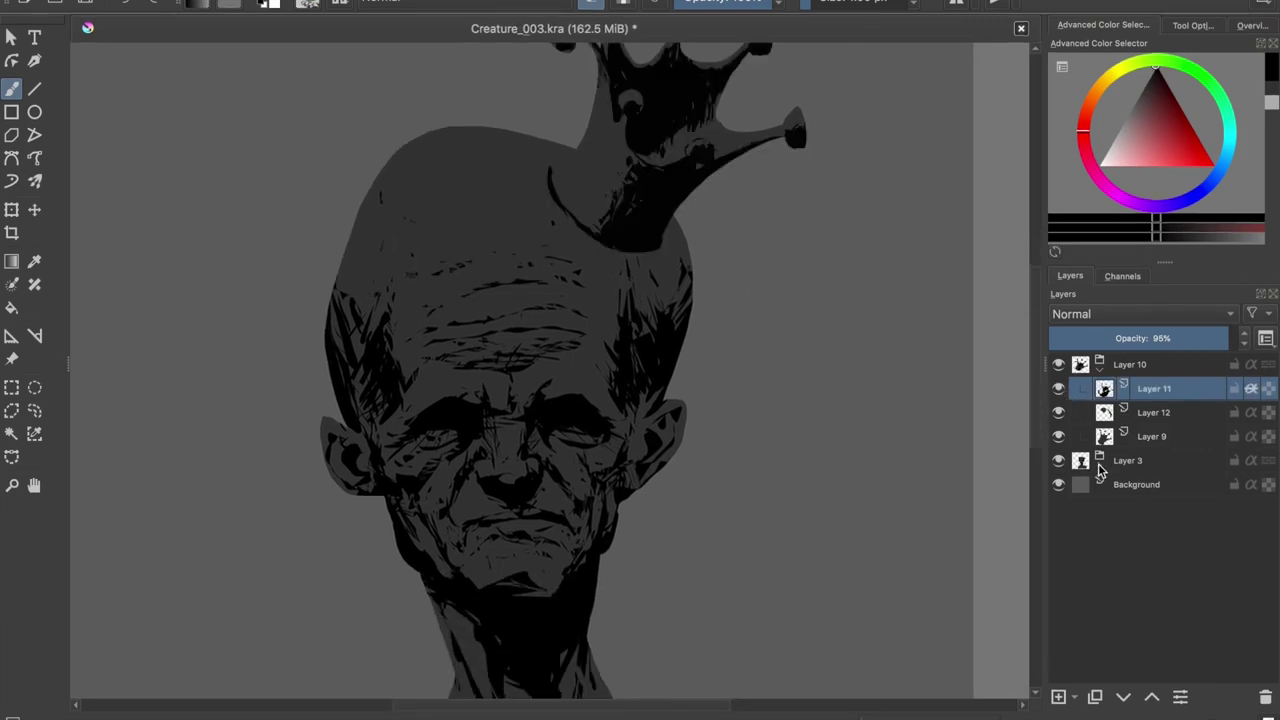
click(568, 330)
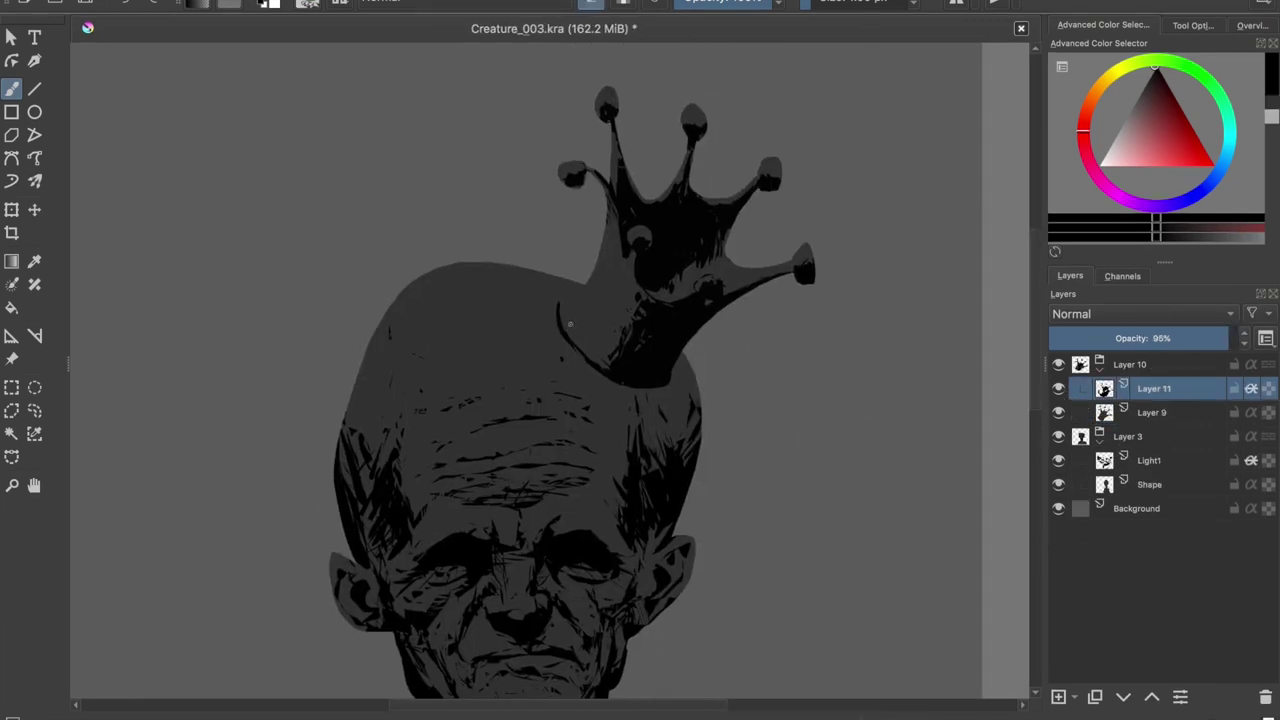
drag(562, 302, 602, 362)
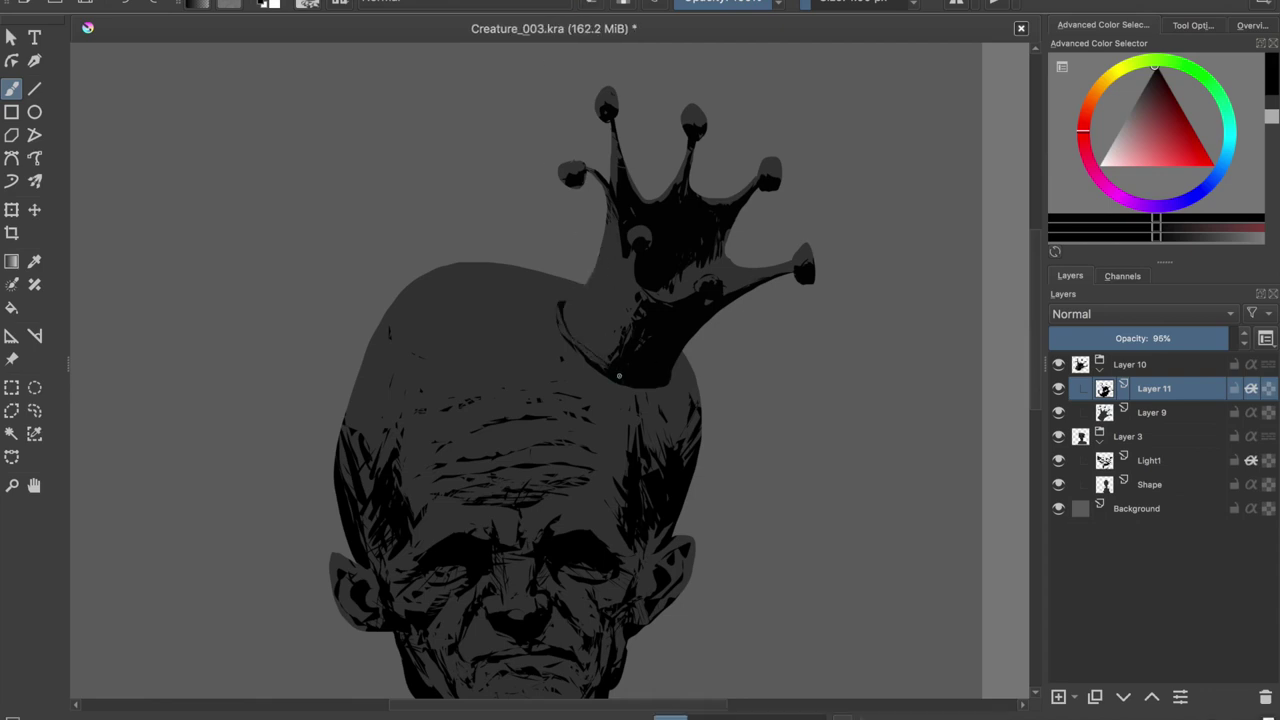
drag(612, 372, 566, 296)
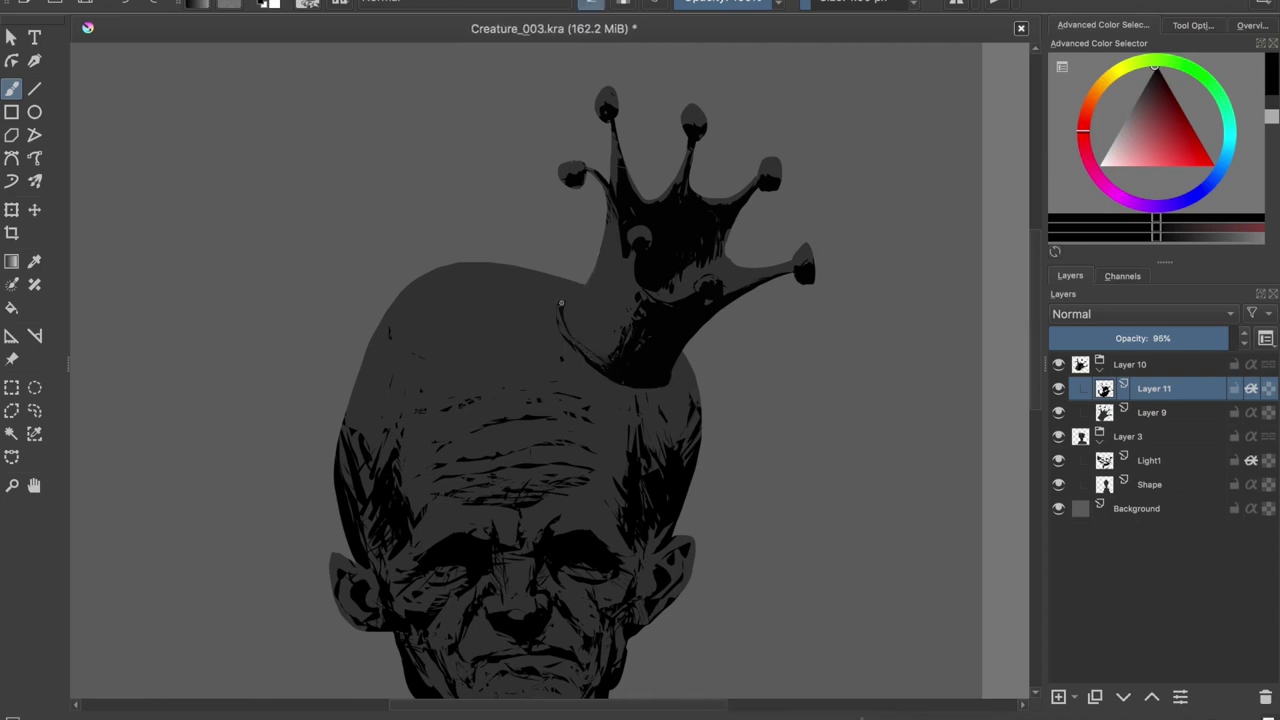
Save, move down to the Light1 layer, and draw a long dark line across the forehead.
key(ctrl+s)
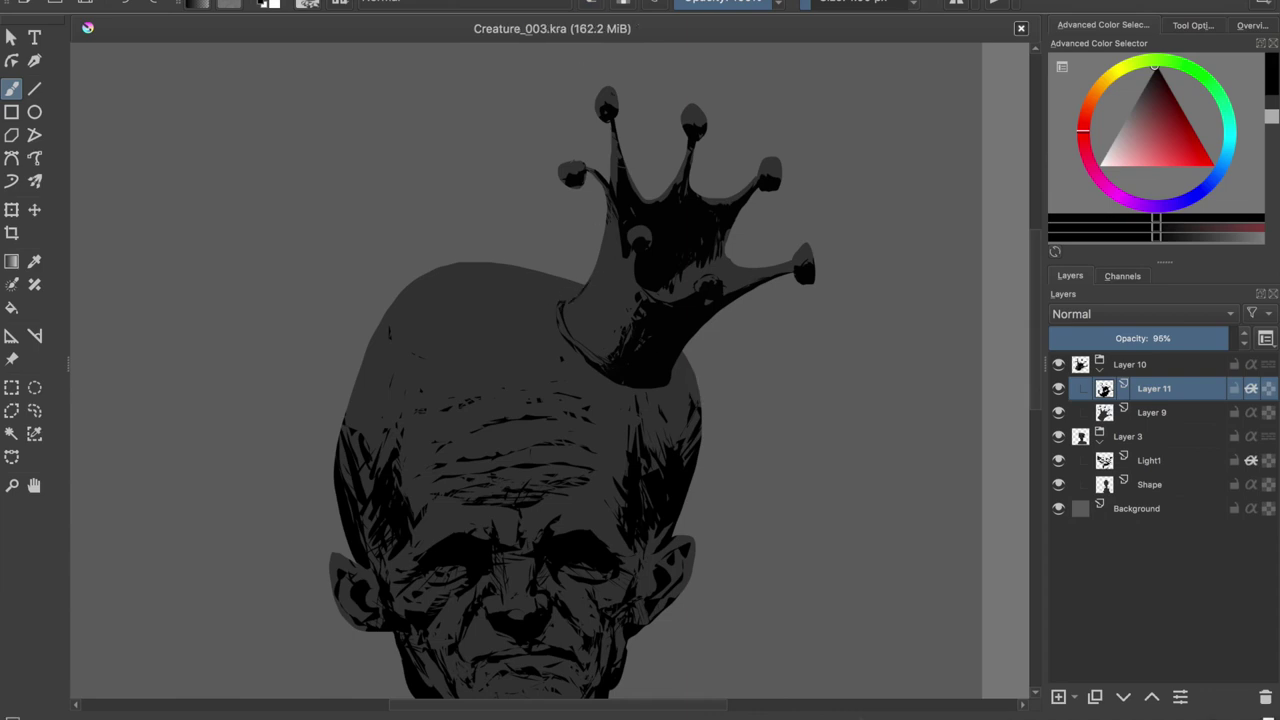
scroll(590, 285, up, 1)
key(Page_Down)
key(Page_Down)
key(Page_Down)
drag(601, 279, 445, 322)
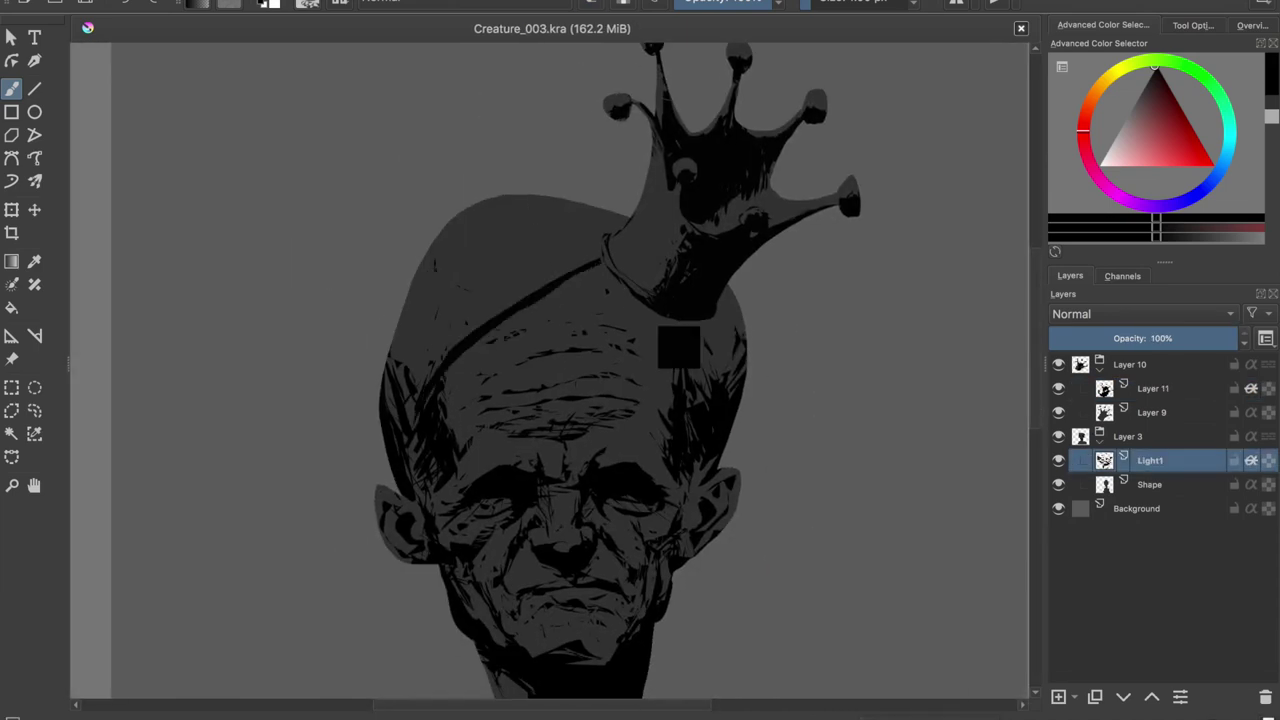
Add a new layer above Light1, then darken the shadows beside the crown base on Light1.
key(m)
key(m)
key(Insert)
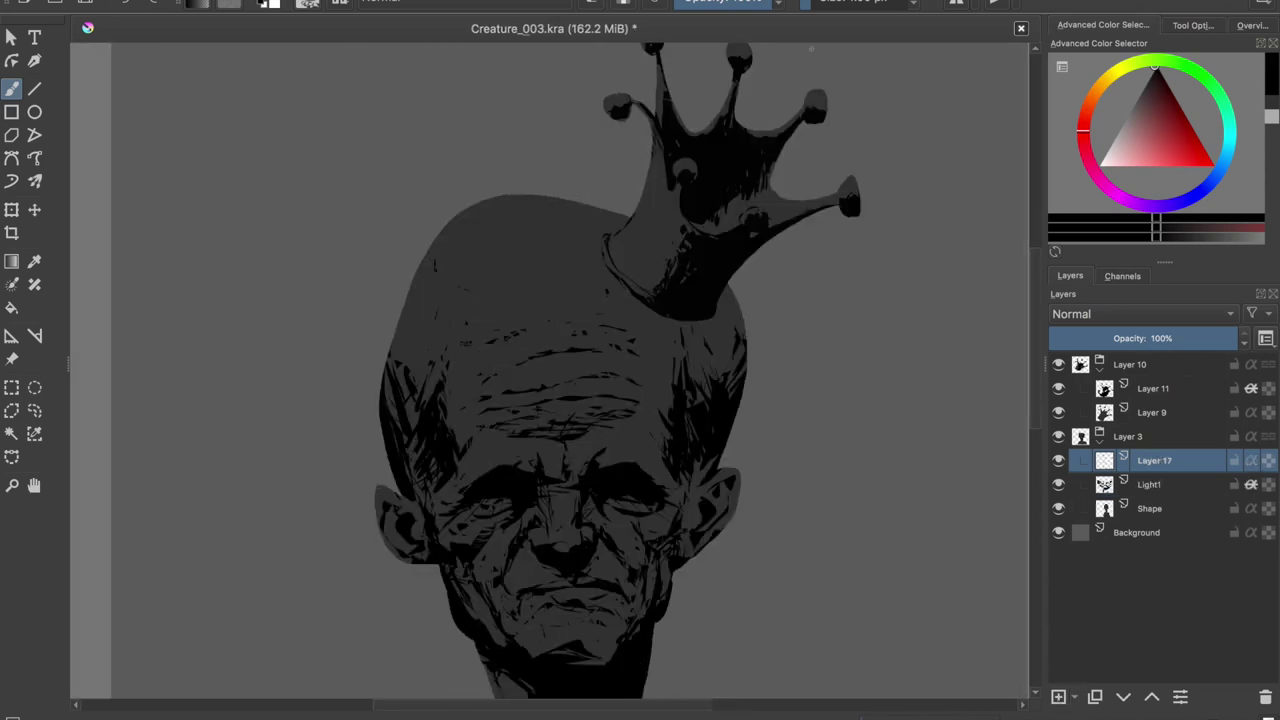
key(minus)
key(equal)
key(Page_Down)
drag(664, 312, 627, 305)
drag(640, 383, 602, 284)
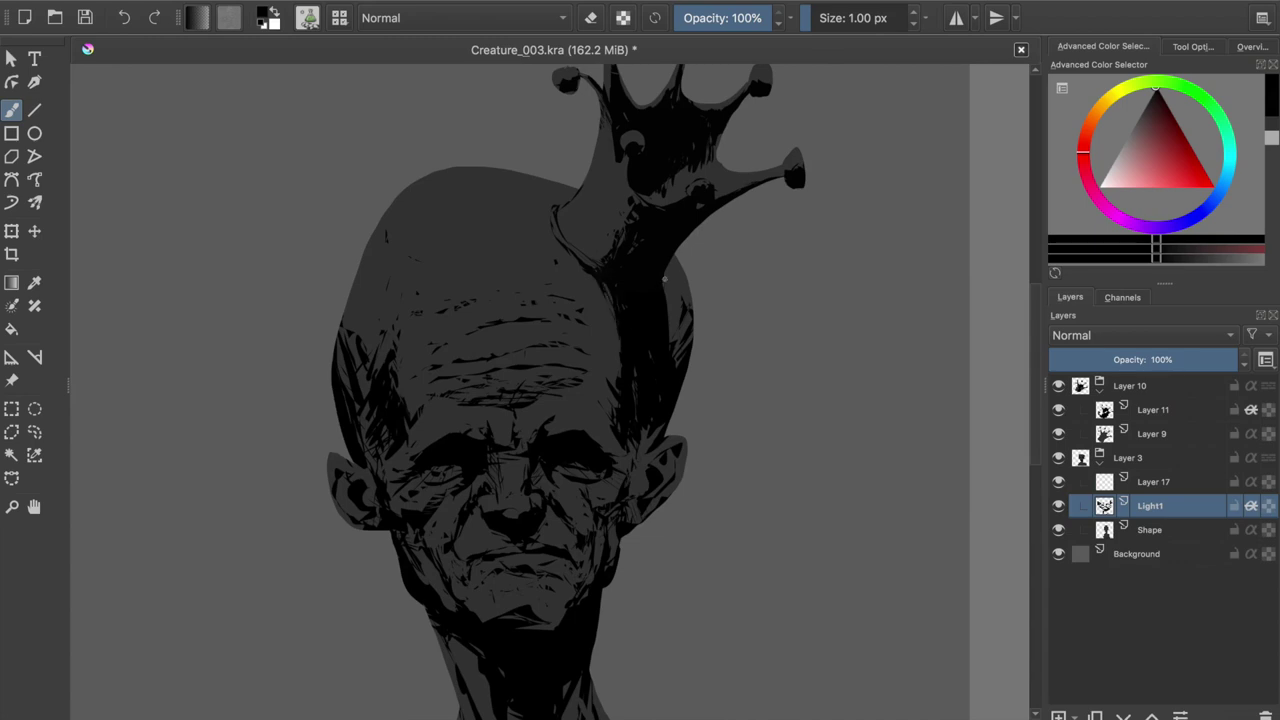
Erase light hatching right of the face, checking in a mirrored view and saving.
key(e)
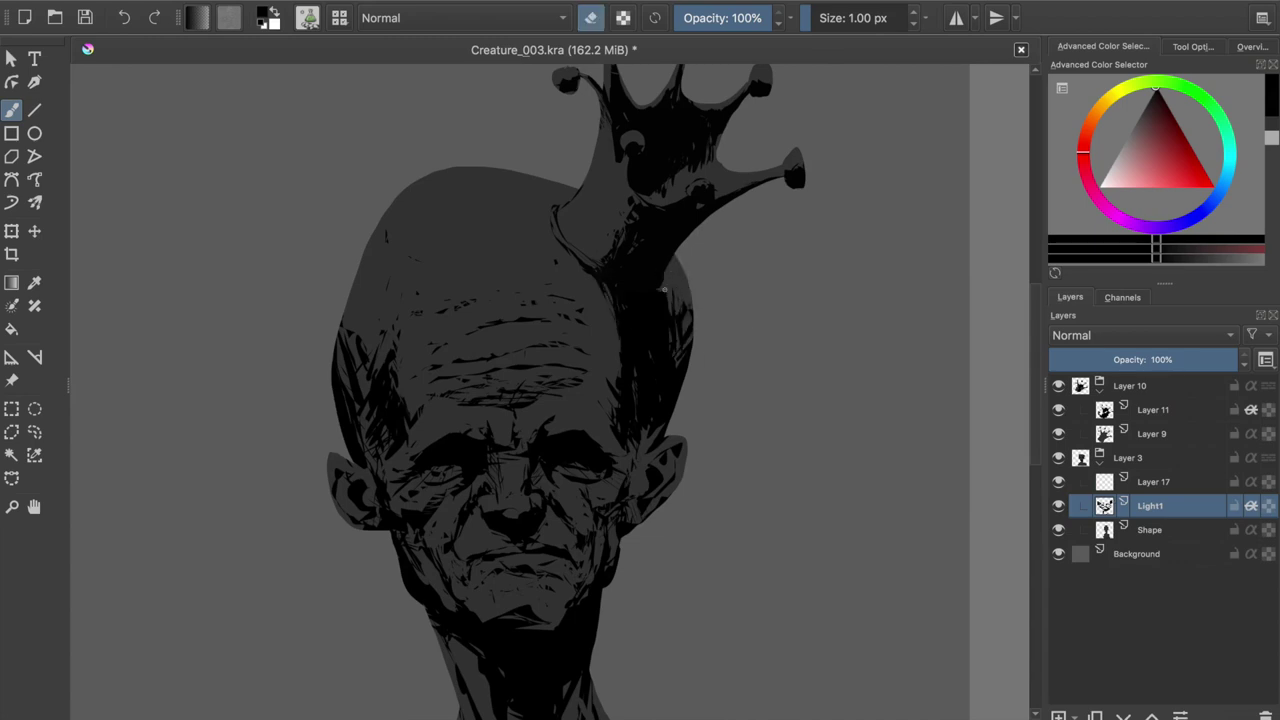
key(m)
key(ctrl+s)
key(m)
mouse_move(685, 335)
mouse_down()
mouse_move(660, 409)
mouse_move(640, 371)
mouse_move(660, 331)
mouse_up()
key(e)
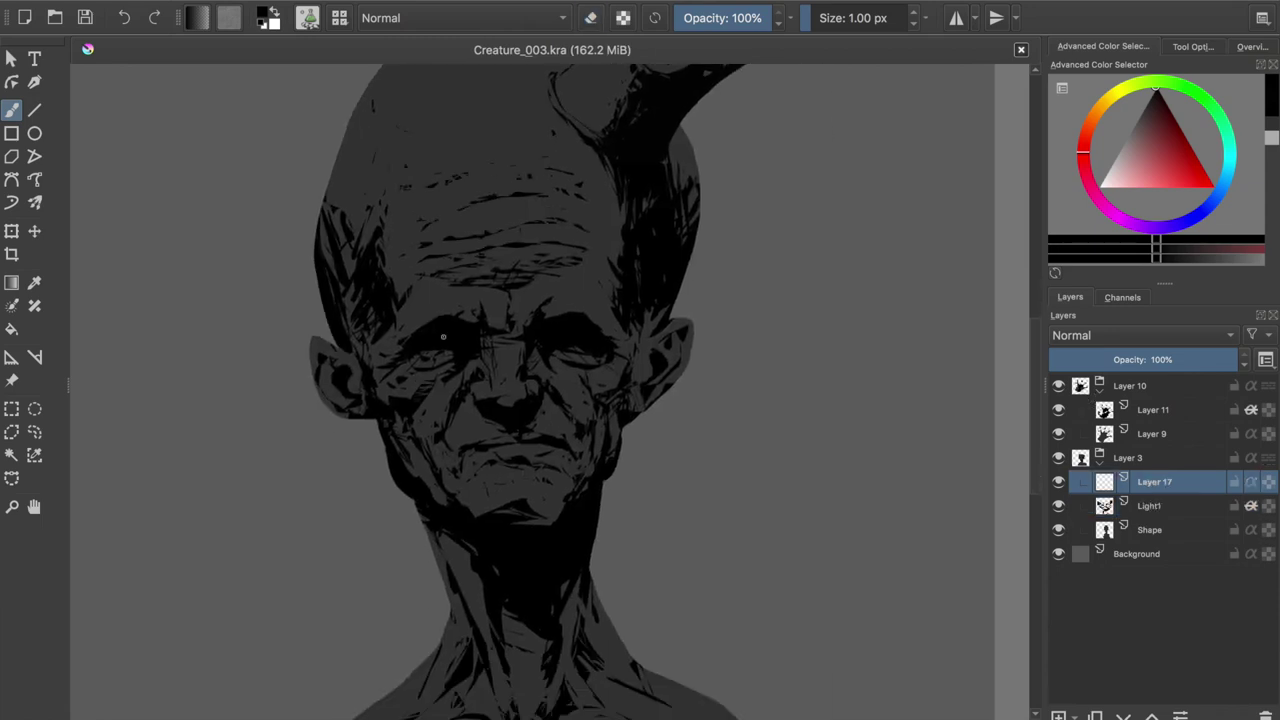
Darken the right eye socket, jaw, chin, neck edge, upper lip and brow.
drag(588, 352, 571, 357)
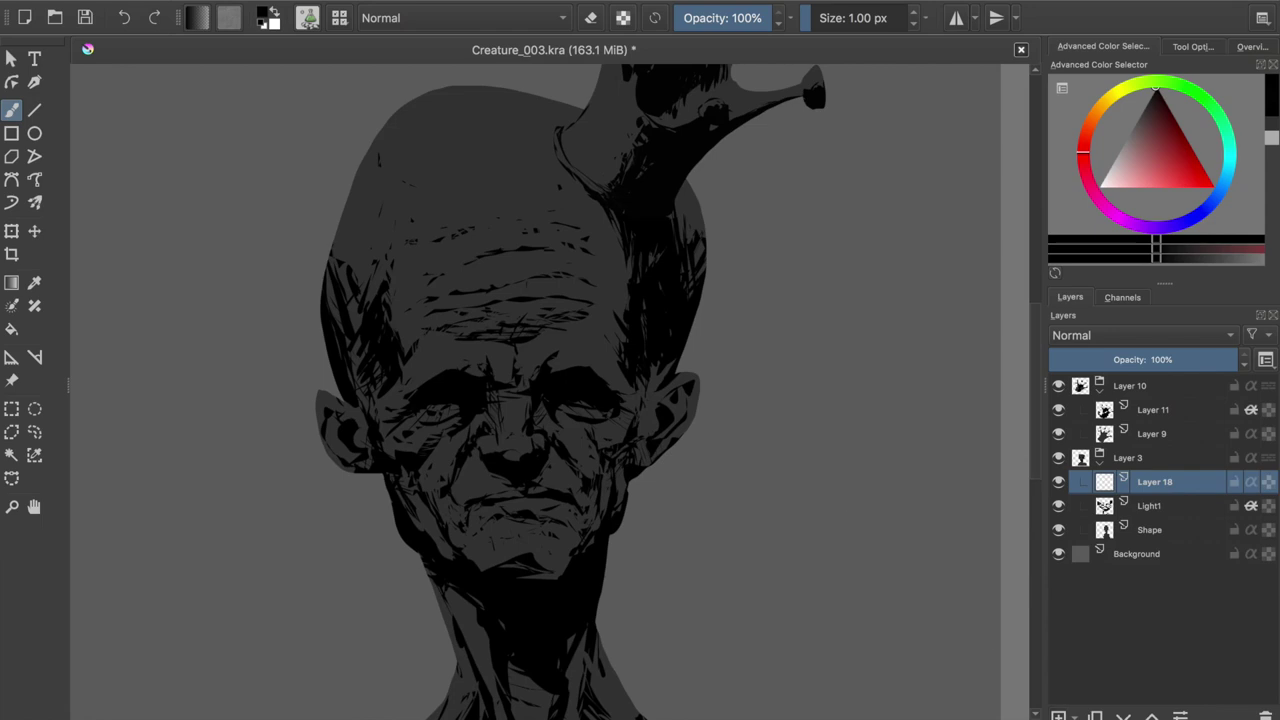
drag(369, 424, 428, 496)
drag(640, 398, 608, 505)
drag(634, 350, 640, 455)
mouse_move(504, 388)
mouse_down()
mouse_move(466, 408)
mouse_move(617, 390)
mouse_up()
drag(537, 454, 530, 438)
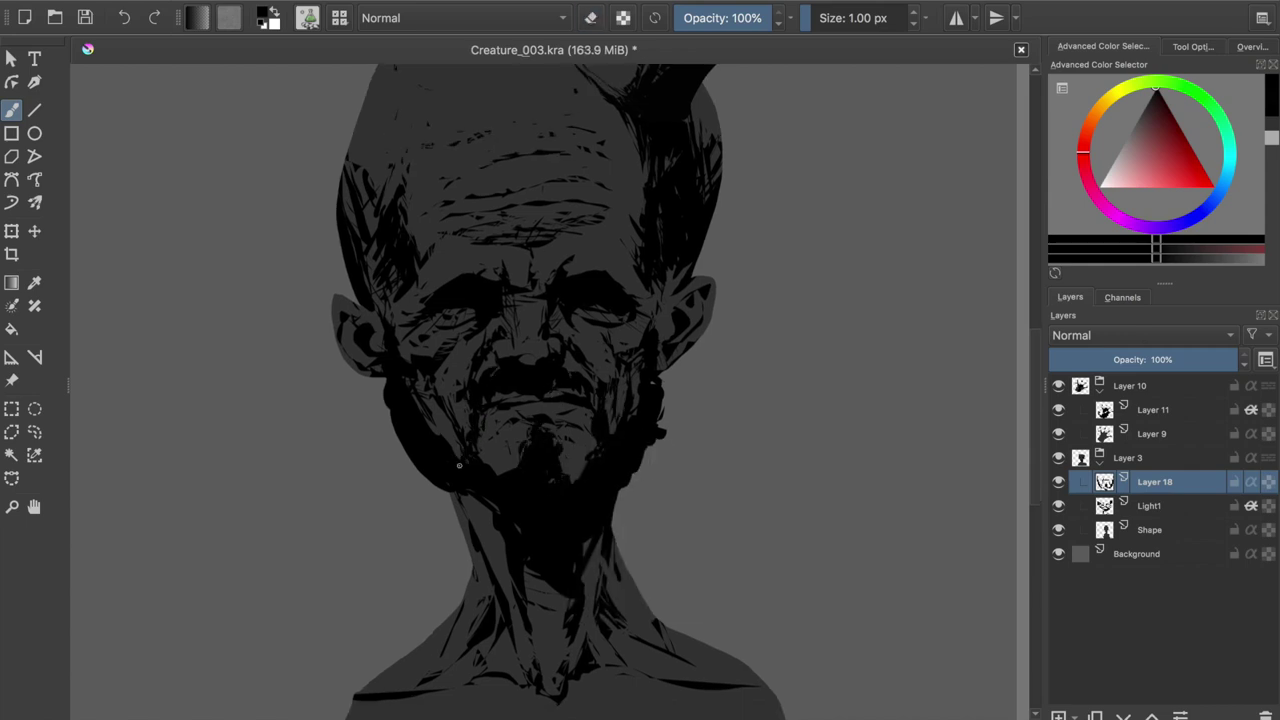
drag(470, 247, 624, 265)
mouse_move(560, 225)
mouse_down()
mouse_move(485, 250)
mouse_move(542, 265)
mouse_up()
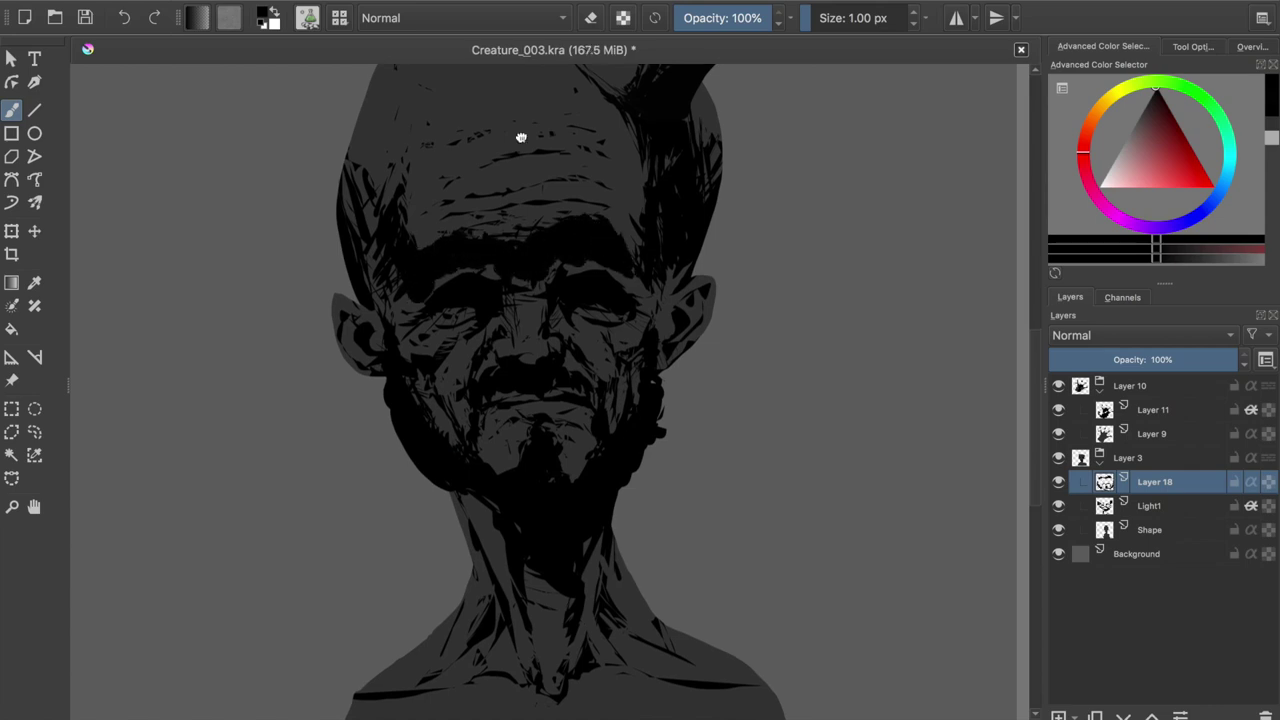
Lighten the mouth, chin and right cheek with the eraser, then save.
key(e)
drag(605, 360, 650, 455)
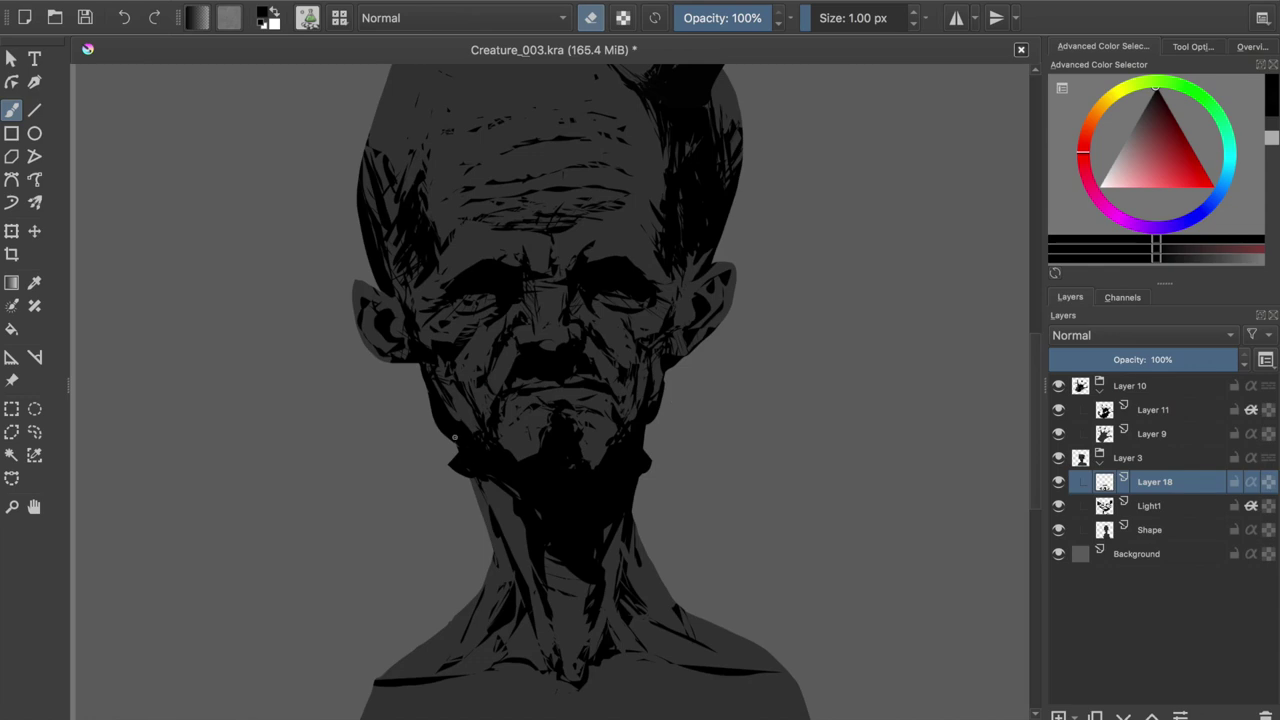
drag(460, 465, 590, 420)
drag(560, 440, 497, 350)
key(ctrl+s)
key(e)
Paint a black beard fill over the lower face and neck, darkening the mouth.
drag(410, 365, 690, 470)
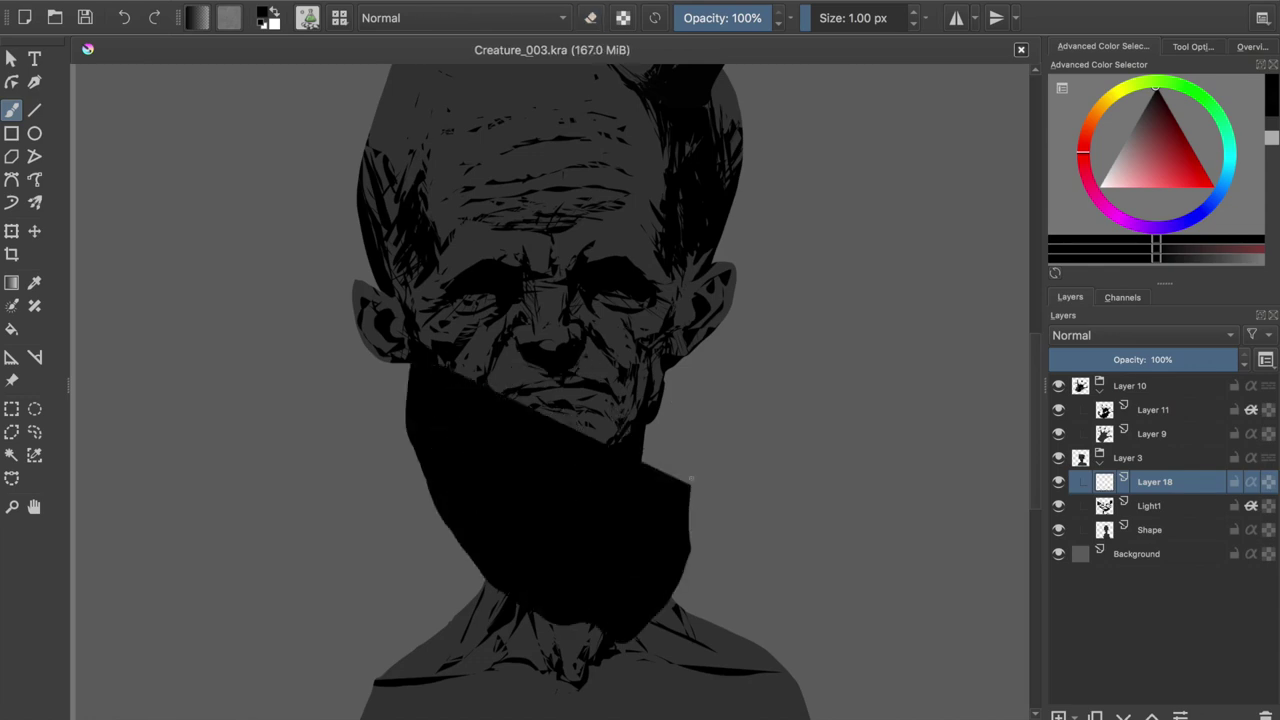
drag(440, 470, 700, 340)
drag(480, 440, 611, 411)
key(2)
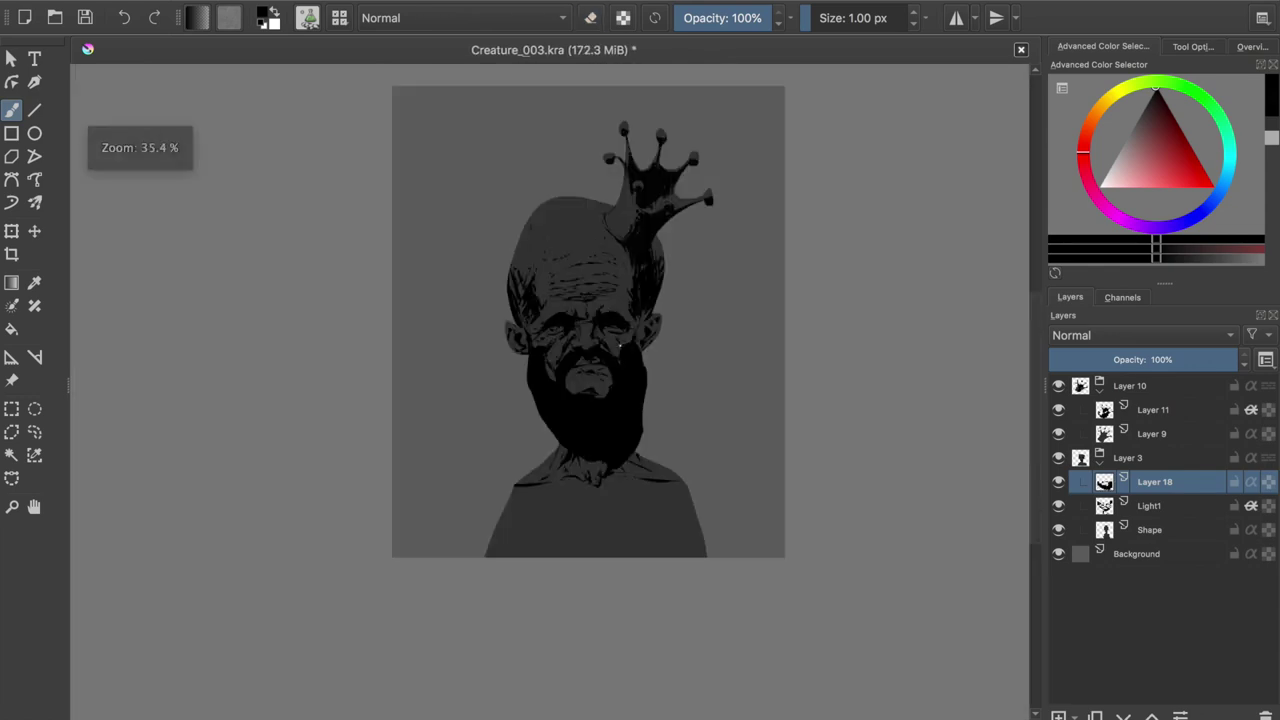
scroll(478, 485, up, 3)
drag(495, 440, 590, 478)
mouse_move(525, 418)
mouse_down()
mouse_move(478, 485)
mouse_move(575, 450)
mouse_up()
drag(460, 460, 590, 400)
Lighten the lips, delete the black beard fill, save, and check the face mirrored.
key(e)
mouse_move(505, 425)
mouse_down()
mouse_move(570, 445)
mouse_move(528, 408)
mouse_up()
key(e)
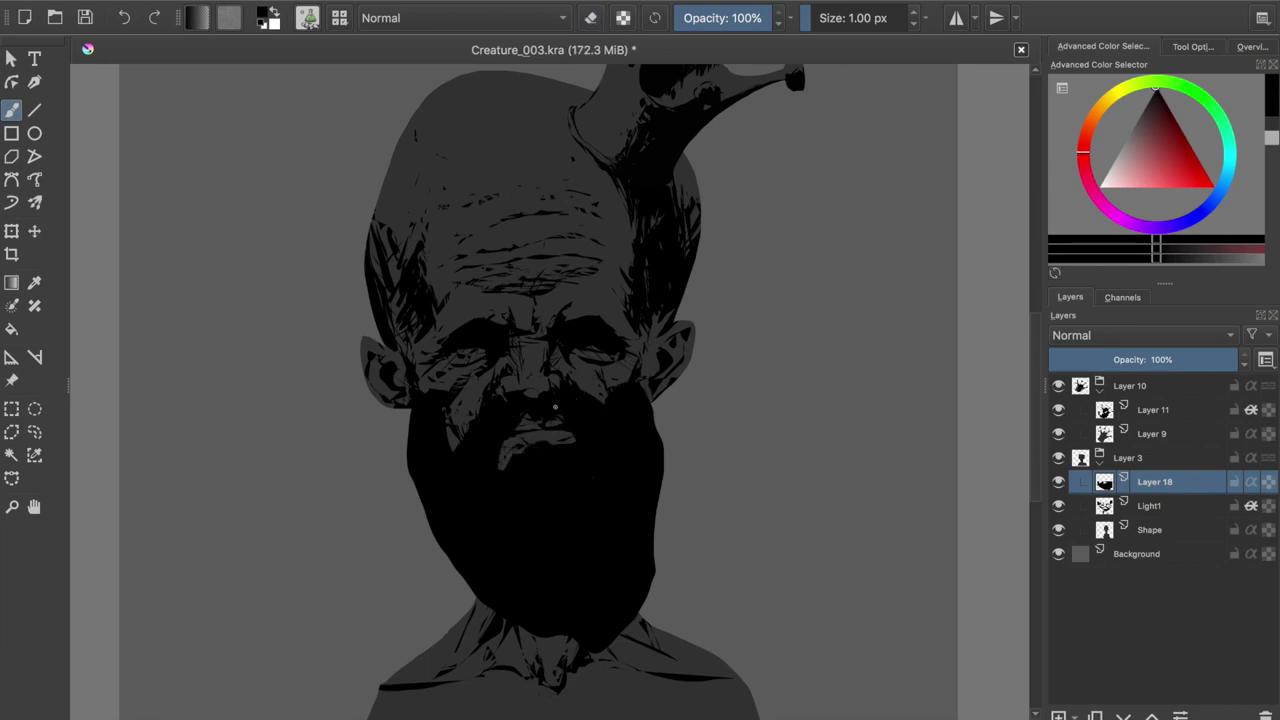
key(Delete)
key(ctrl+s)
key(m)
Make Layer 18 active and paint dark and lighter grey shading around the eyes.
click(1104, 483)
key(m)
key(ctrl+s)
click(1106, 462)
mouse_move(620, 360)
mouse_down()
mouse_move(463, 369)
mouse_move(600, 362)
mouse_up()
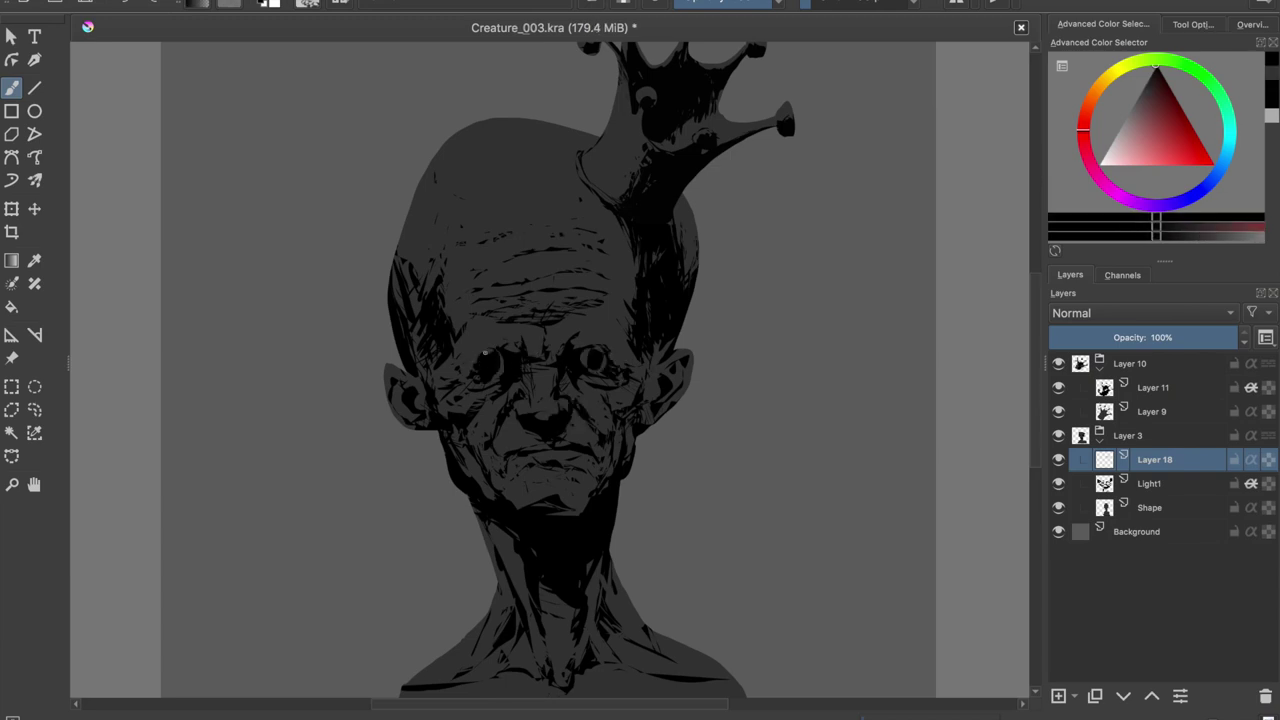
drag(480, 365, 535, 350)
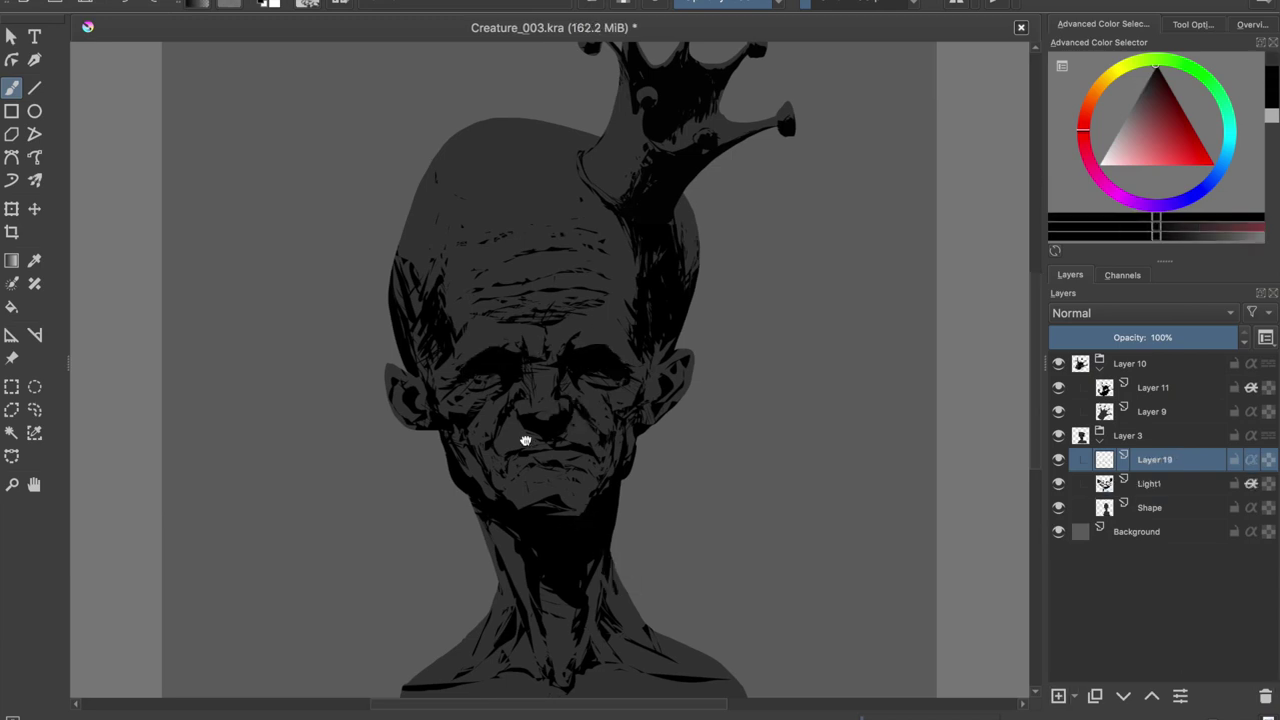
Shade both shoulders dark on Layer 19, trimming the shading with the eraser.
scroll(526, 431, down, 5)
key(e)
drag(650, 352, 760, 480)
key(Page_Up)
key(Page_Up)
drag(410, 405, 450, 460)
drag(675, 395, 708, 437)
key(e)
drag(452, 464, 440, 410)
drag(690, 444, 664, 390)
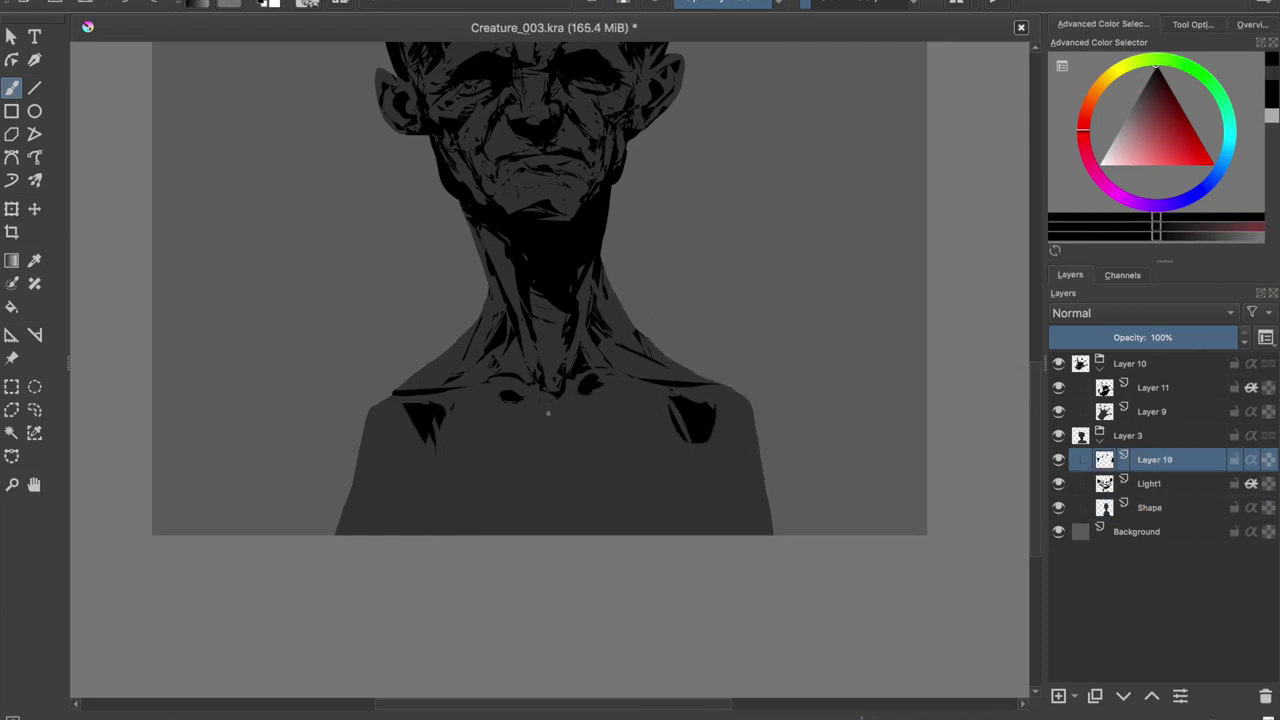
Paint dark dabs below the collarbones and rib shadows across the chest.
drag(512, 420, 538, 430)
drag(590, 414, 576, 428)
drag(516, 446, 540, 460)
drag(590, 446, 576, 464)
drag(580, 440, 557, 430)
key(e)
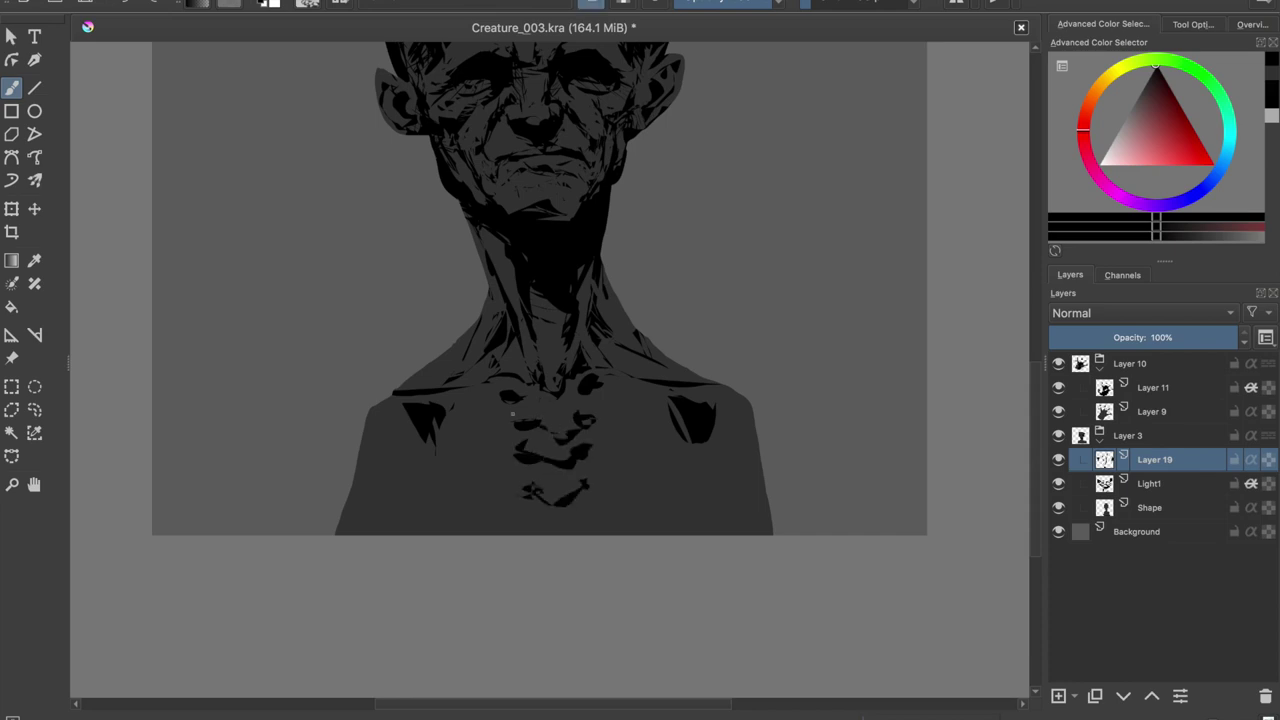
mouse_move(442, 428)
mouse_down()
mouse_move(504, 434)
mouse_move(502, 464)
mouse_up()
drag(612, 420, 660, 432)
drag(604, 484, 674, 510)
Add dark wedges at the lower chest, reshade the shoulders, and merge Layer 19 into Light1.
drag(346, 484, 338, 534)
drag(706, 478, 668, 532)
drag(482, 480, 400, 534)
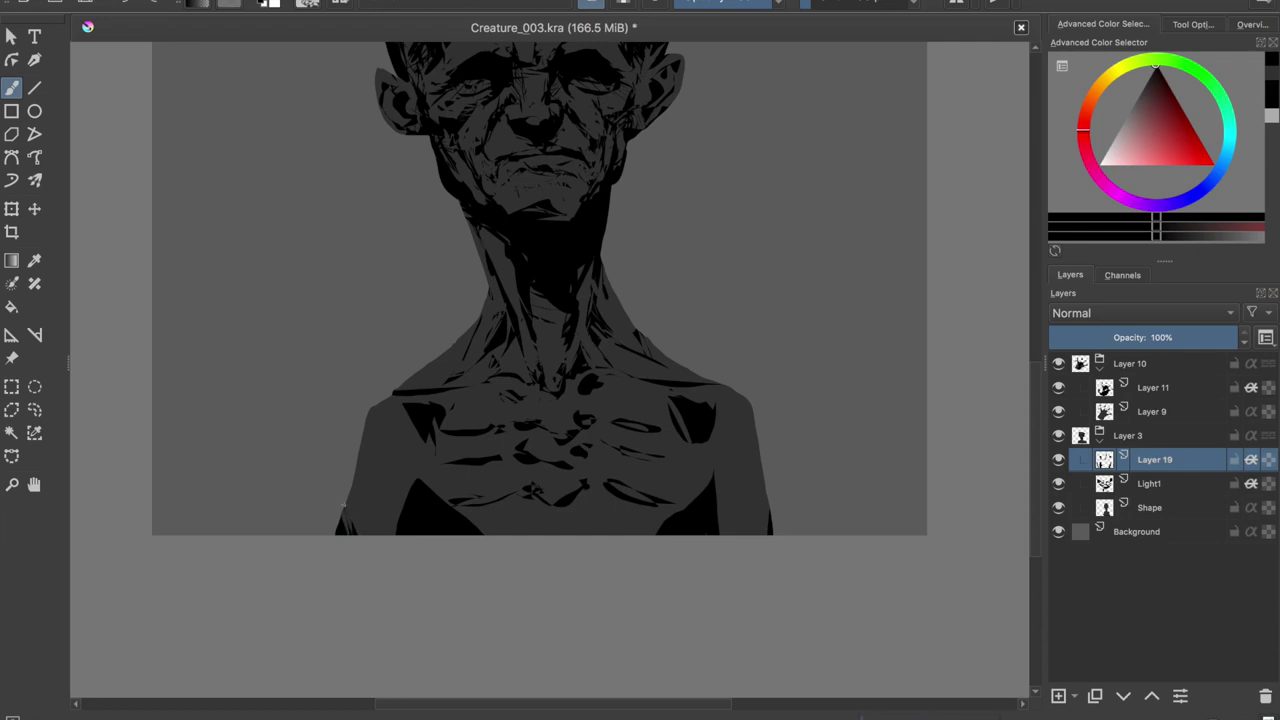
drag(438, 436, 428, 454)
mouse_move(684, 450)
mouse_down()
mouse_move(708, 414)
mouse_move(686, 400)
mouse_up()
key(ctrl+e)
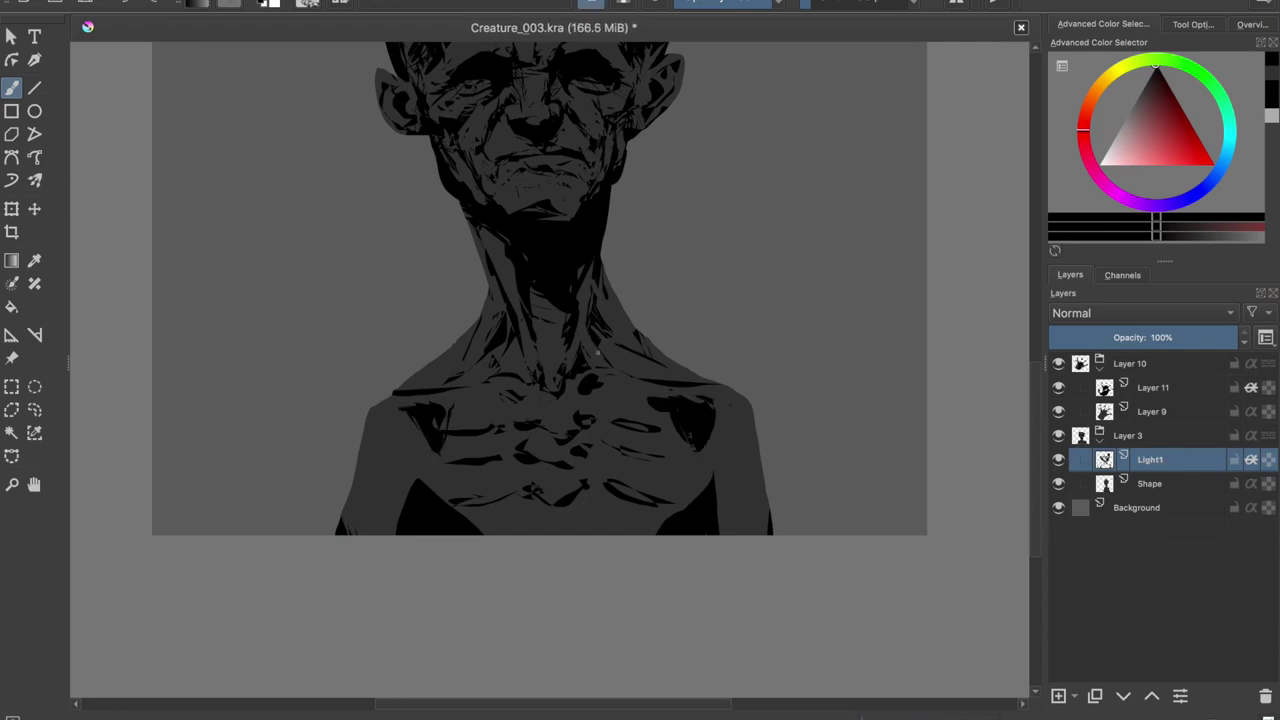
Try diagonal shading on the shoulders and chest, then undo those strokes.
drag(686, 277, 654, 314)
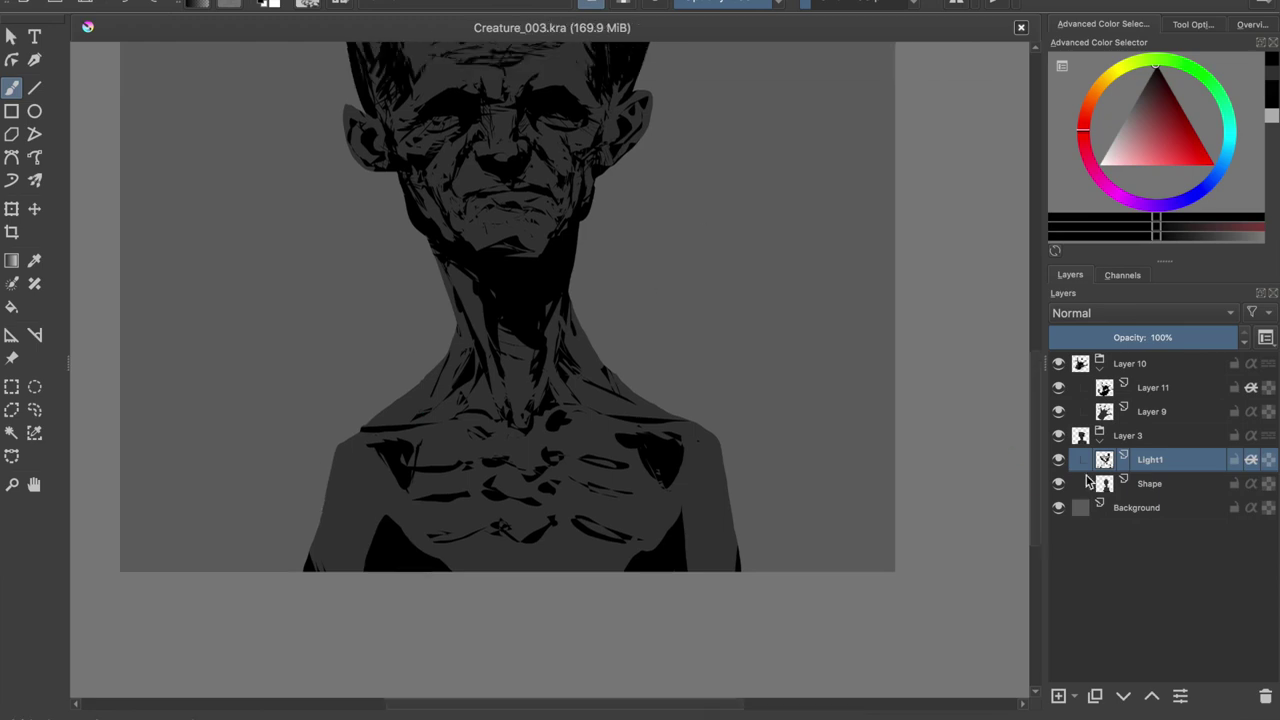
drag(394, 401, 472, 496)
drag(652, 406, 627, 490)
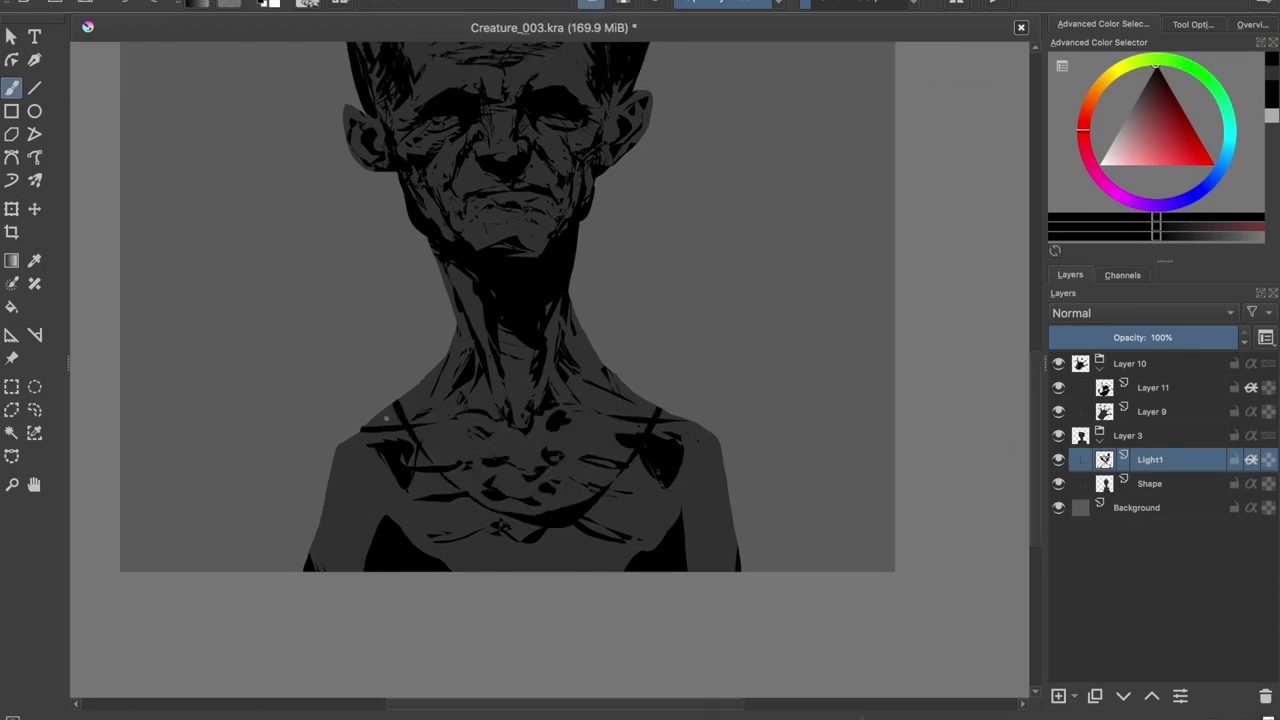
drag(415, 405, 603, 497)
key(ctrl+z)
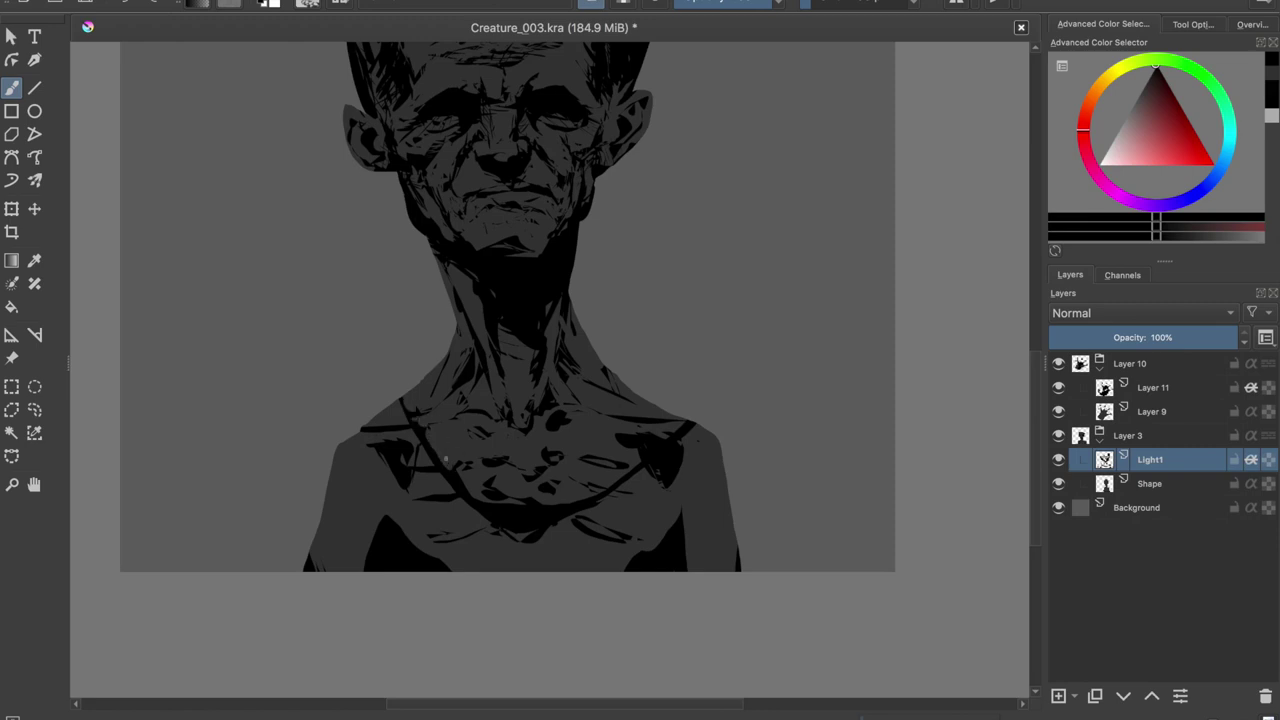
key(ctrl+z)
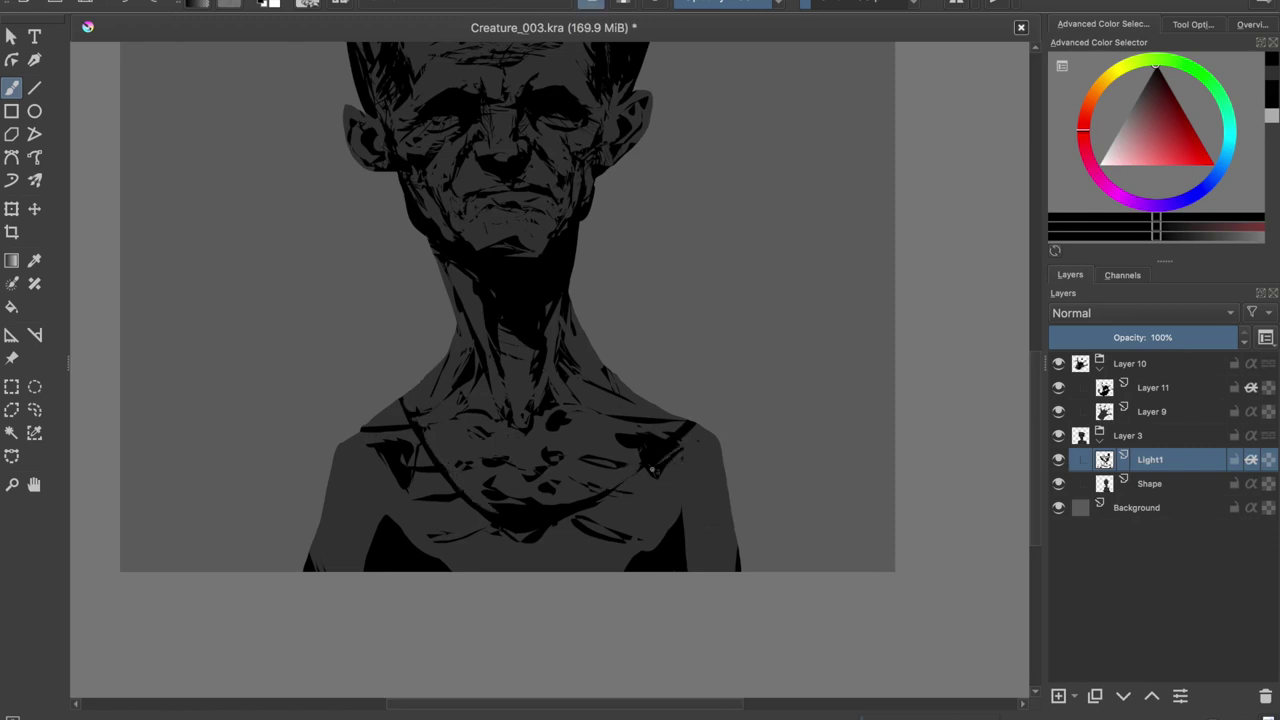
key(ctrl+z)
key(ctrl+z)
key(ctrl+z)
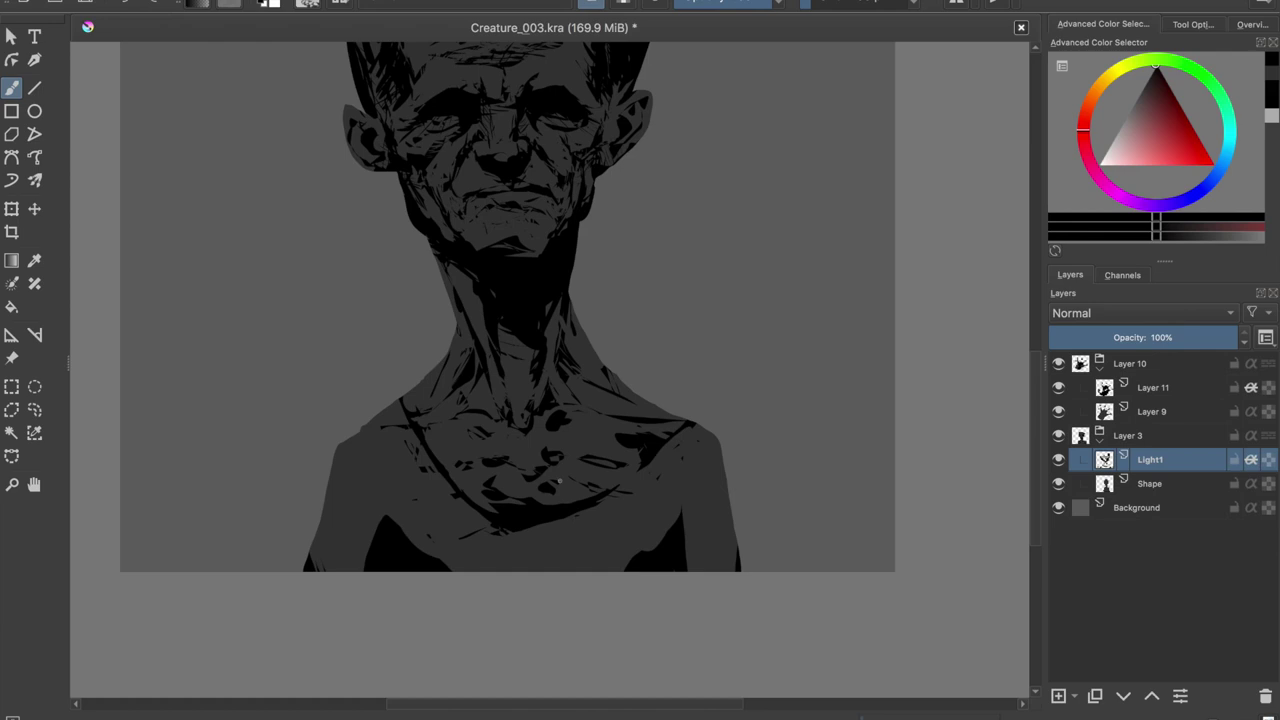
scroll(695, 246, up, 2)
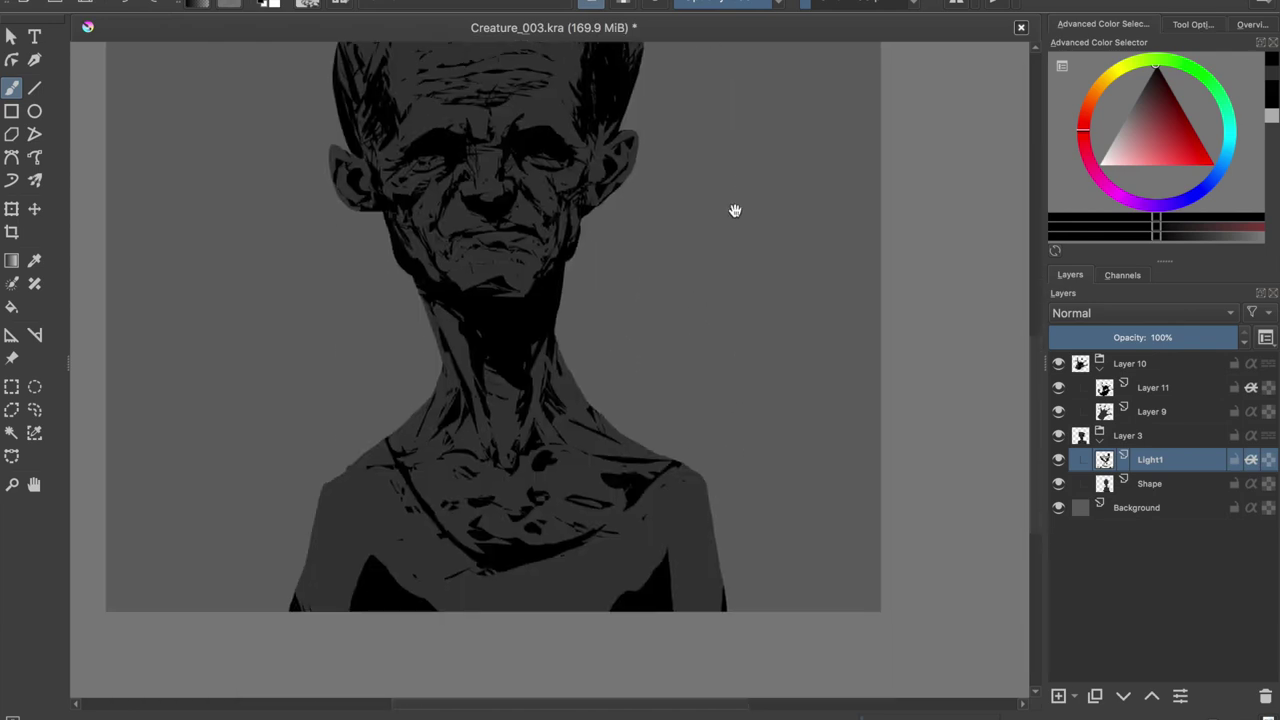
drag(734, 209, 838, 204)
Paint dark robe fold strokes across the lower chest, right shoulder and left chest.
drag(733, 485, 401, 572)
drag(718, 524, 680, 584)
drag(716, 502, 670, 602)
drag(772, 488, 676, 600)
drag(782, 526, 746, 598)
drag(412, 476, 476, 532)
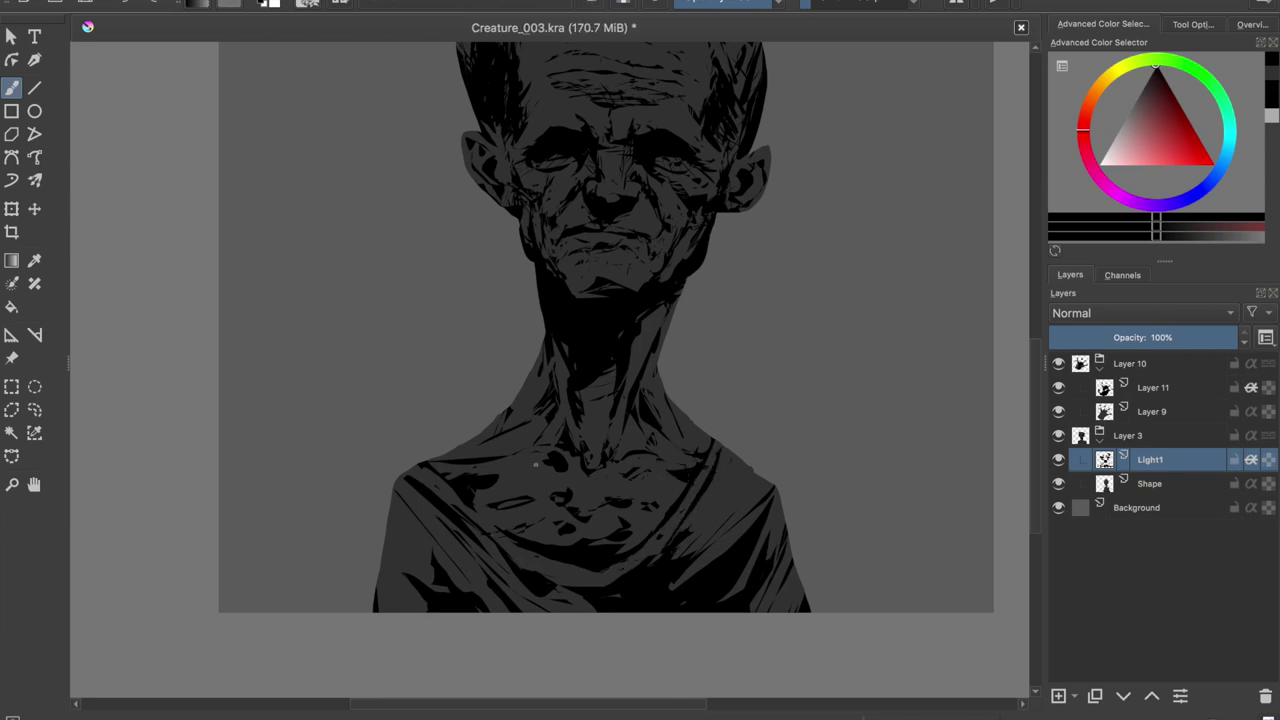
drag(532, 501, 512, 505)
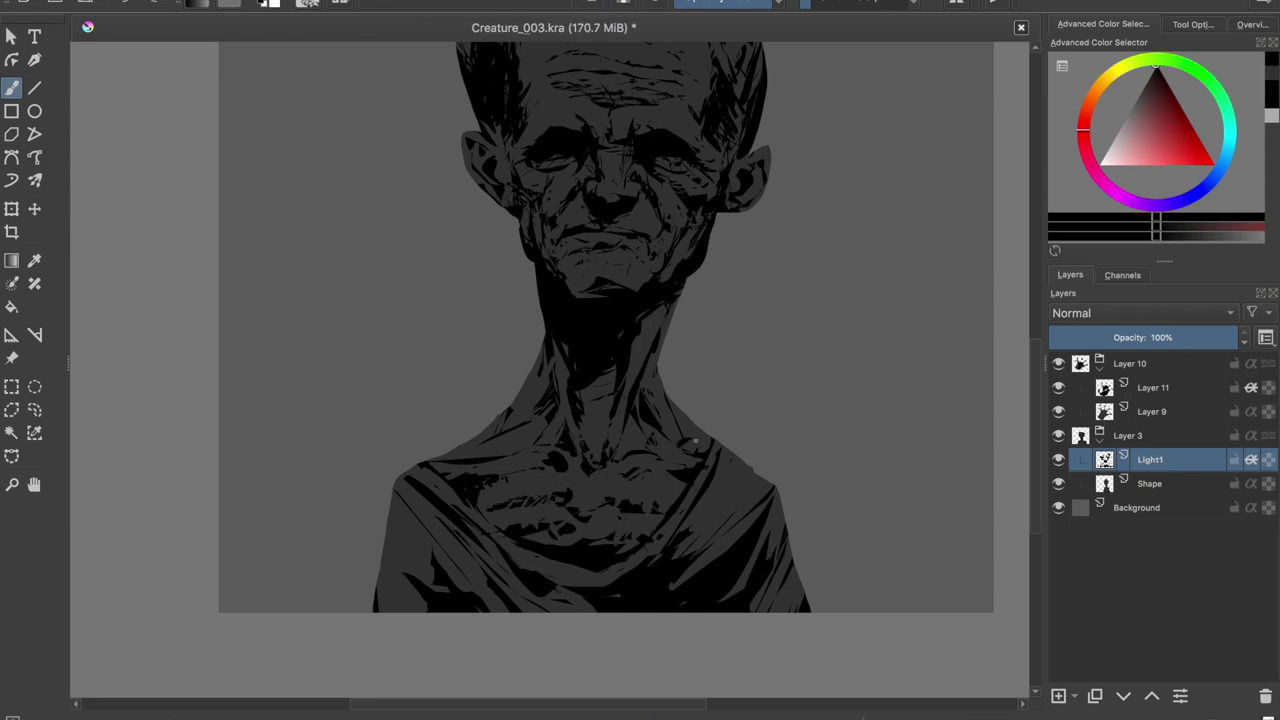
key(Page_Down)
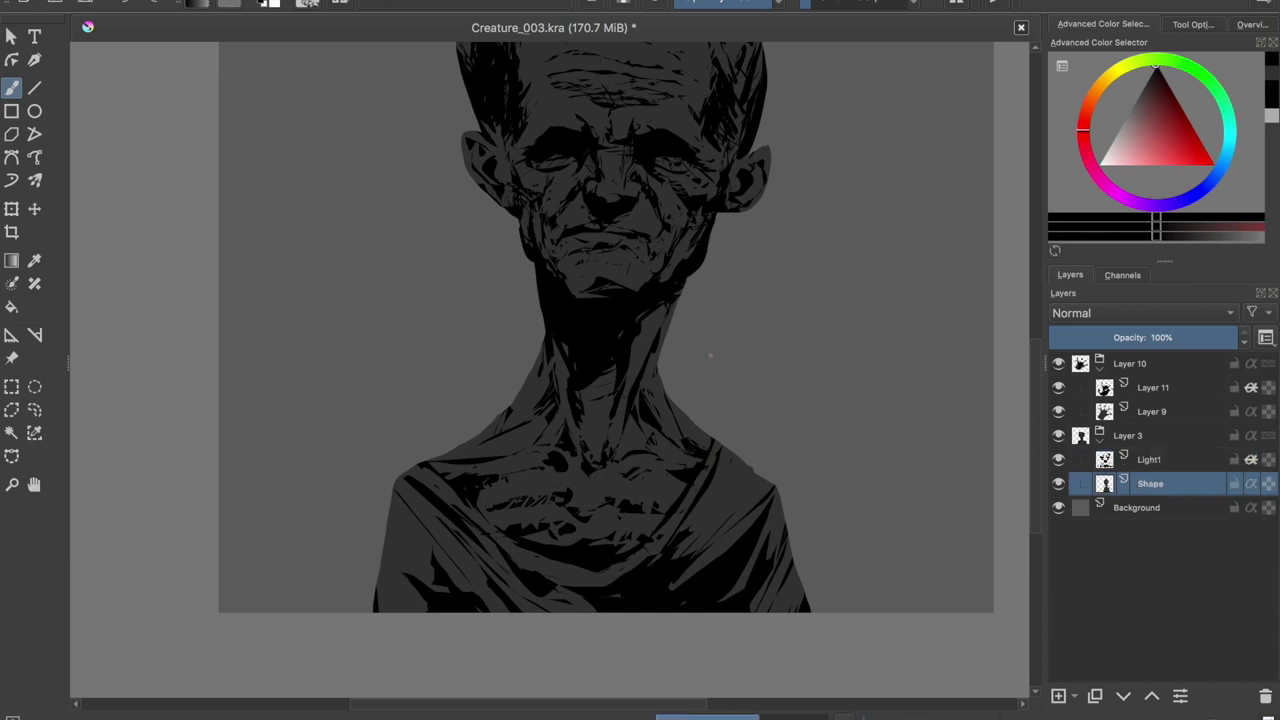
Reset the colour to black on Light1 and undo a trial stroke on the right chest.
ctrl+click(710, 433)
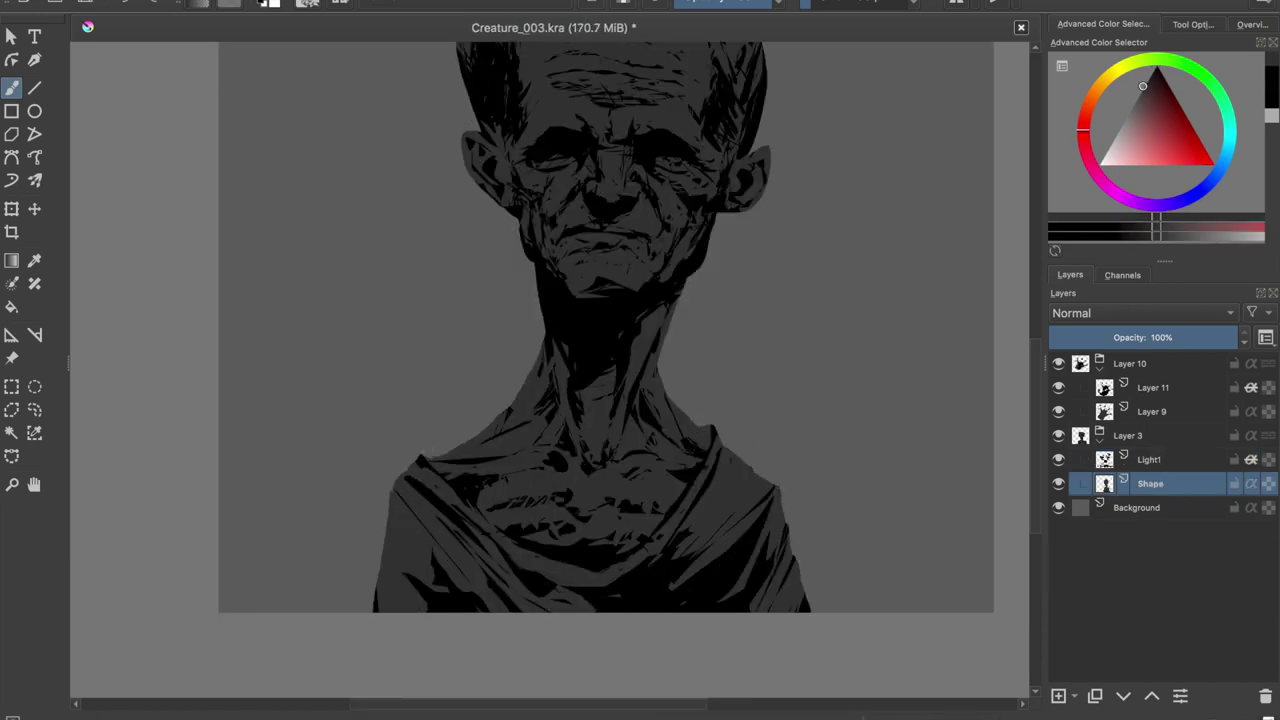
key(Page_Up)
key(d)
scroll(670, 500, up, 3)
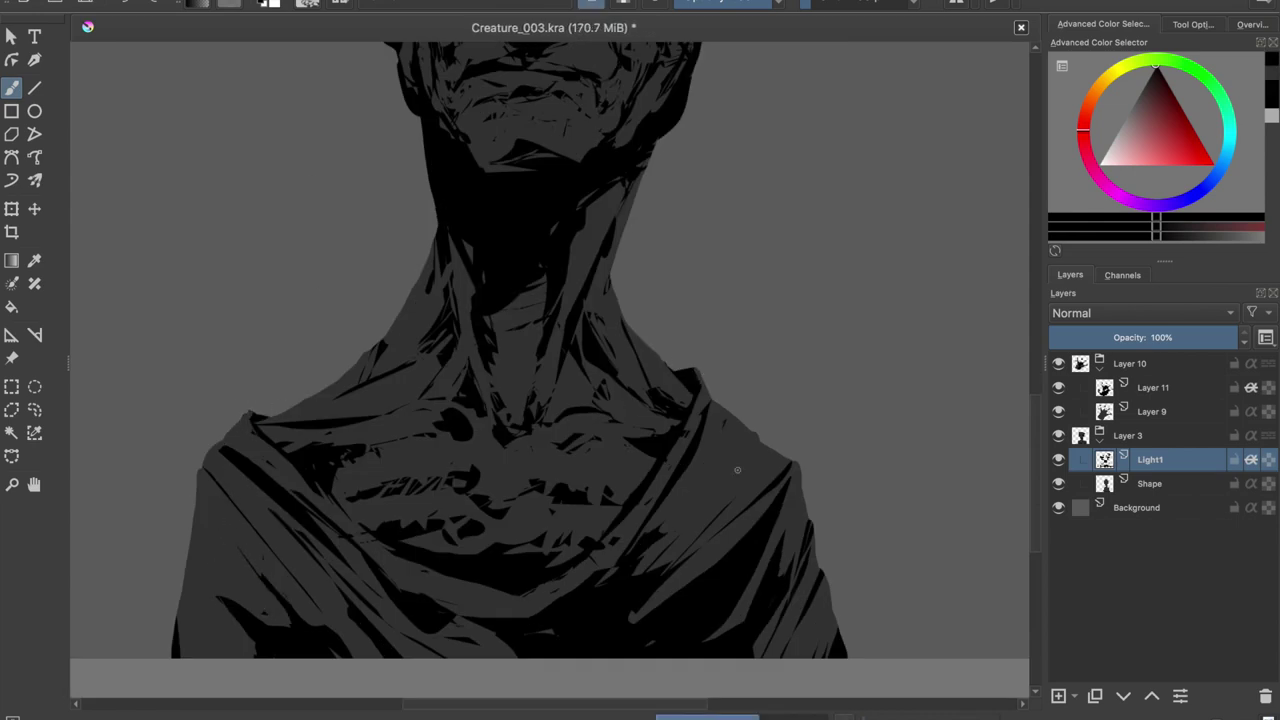
drag(752, 428, 714, 494)
key(ctrl+z)
Undo further trial strokes on the lower and left chest, and save the portrait.
scroll(372, 394, down, 1)
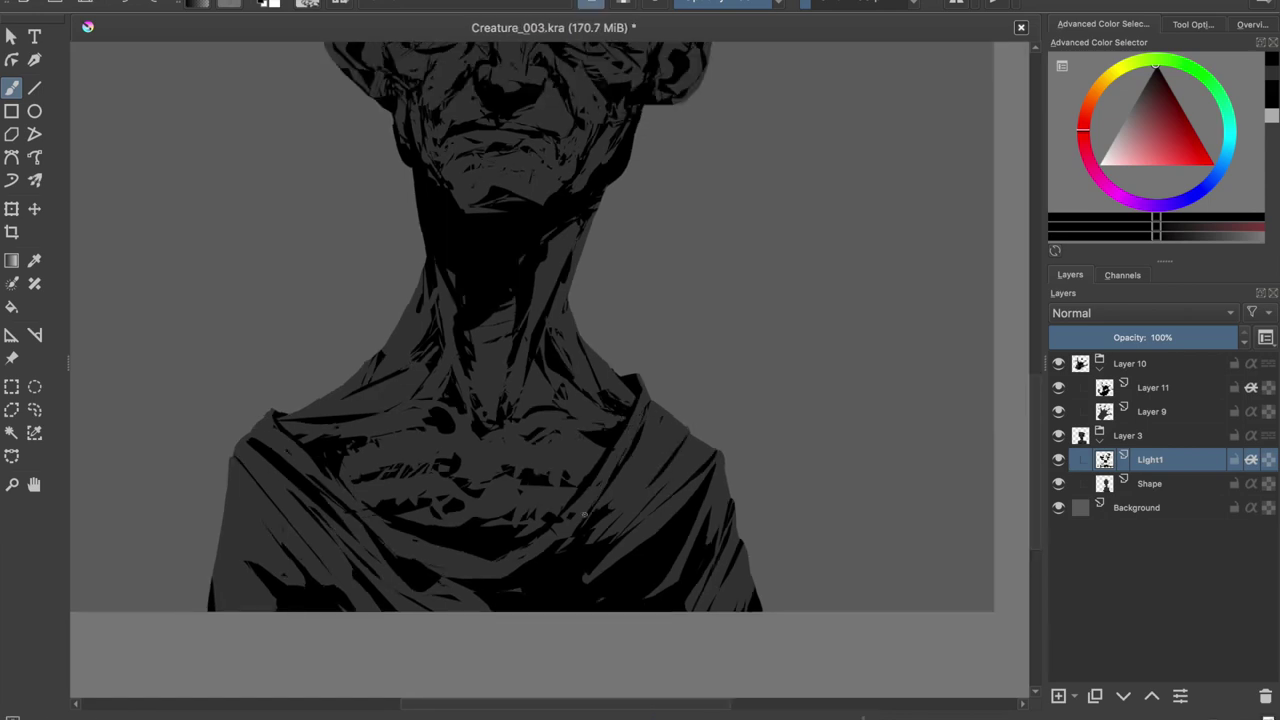
drag(375, 558, 420, 585)
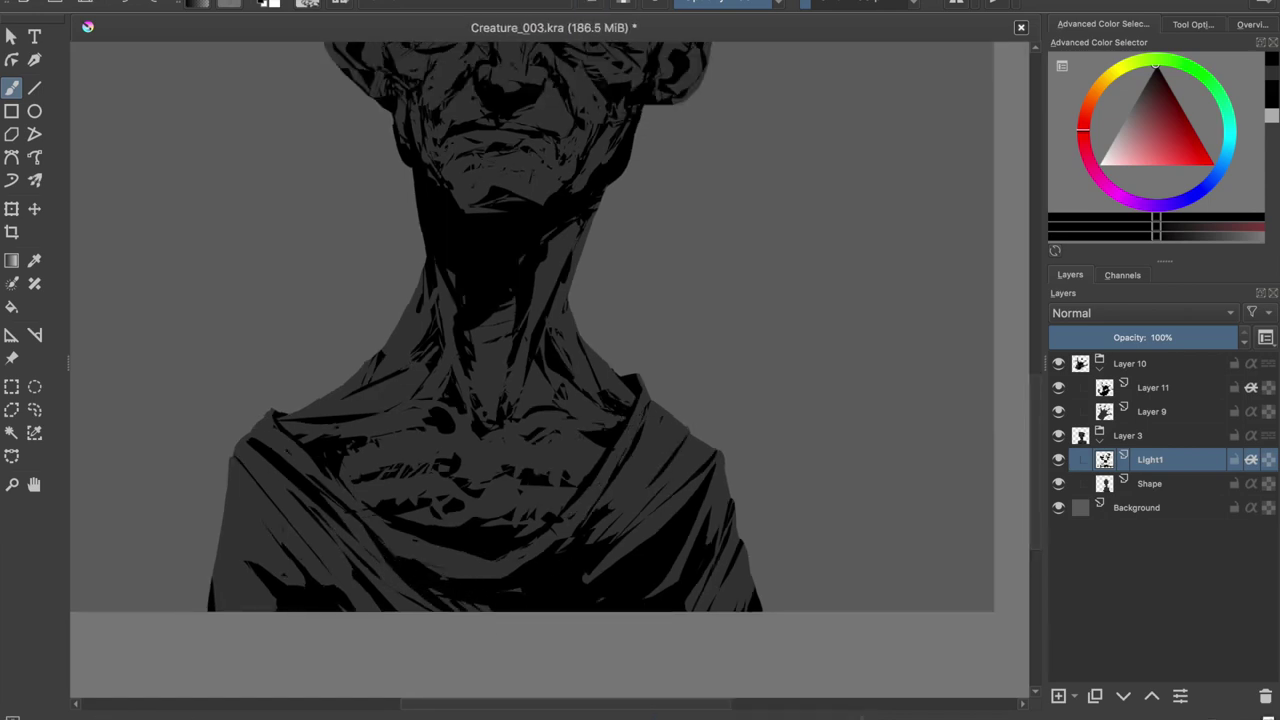
key(ctrl+z)
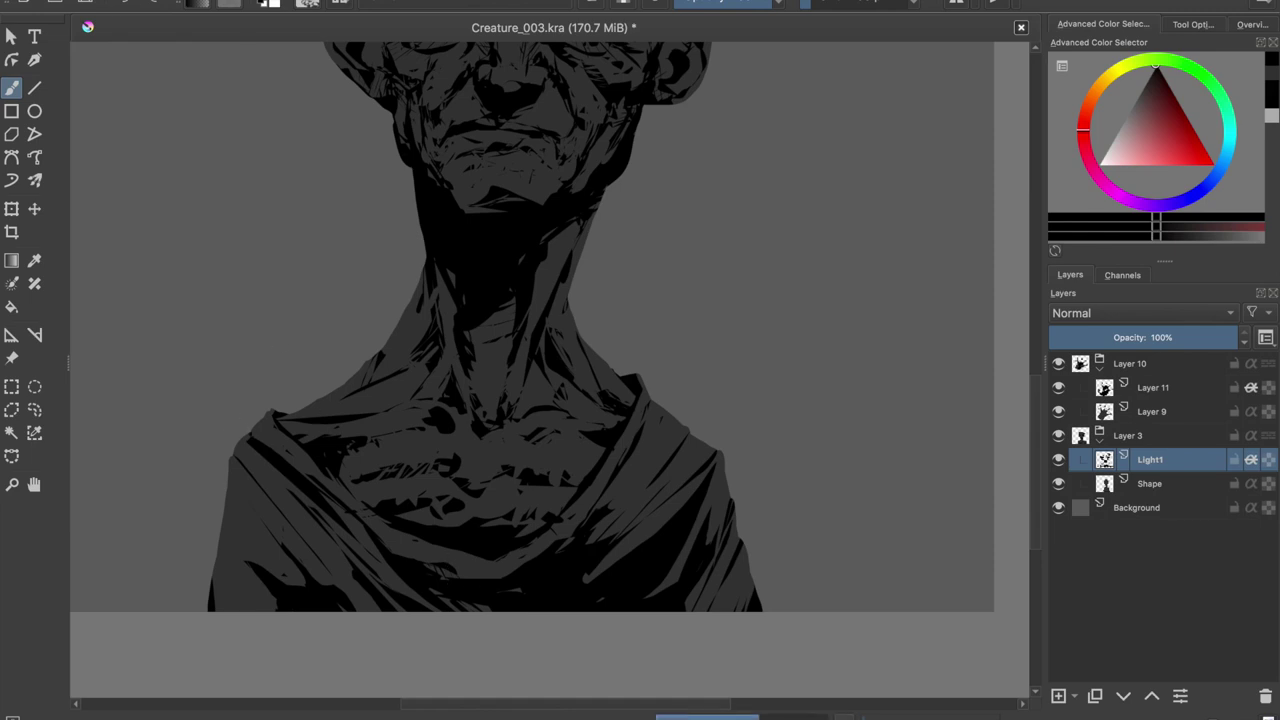
scroll(594, 260, down, 3)
key(ctrl+s)
scroll(594, 260, up, 2)
mouse_move(385, 520)
mouse_down()
mouse_move(425, 566)
mouse_move(424, 553)
mouse_up()
key(ctrl+z)
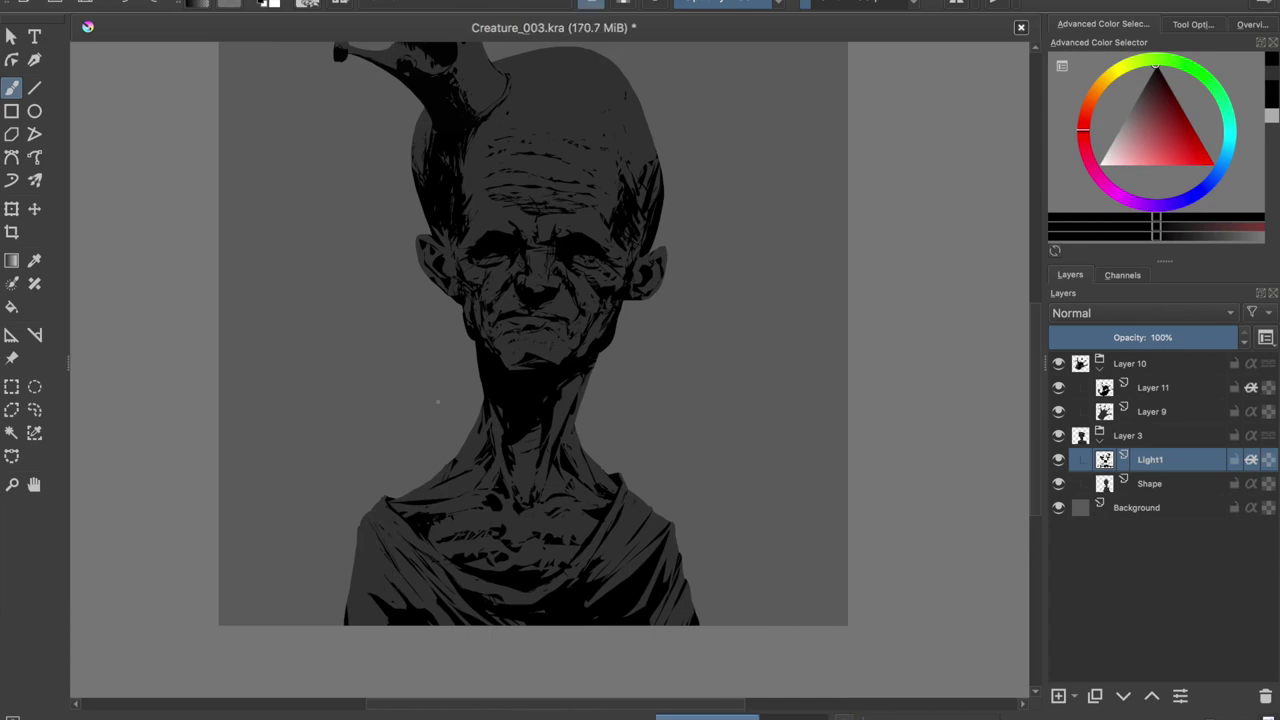
Add a new layer named 'Hair'.
scroll(630, 362, up, 2)
key(Insert)
double_click(1150, 459)
text(Hair)
key(Return)
key(Page_Down)
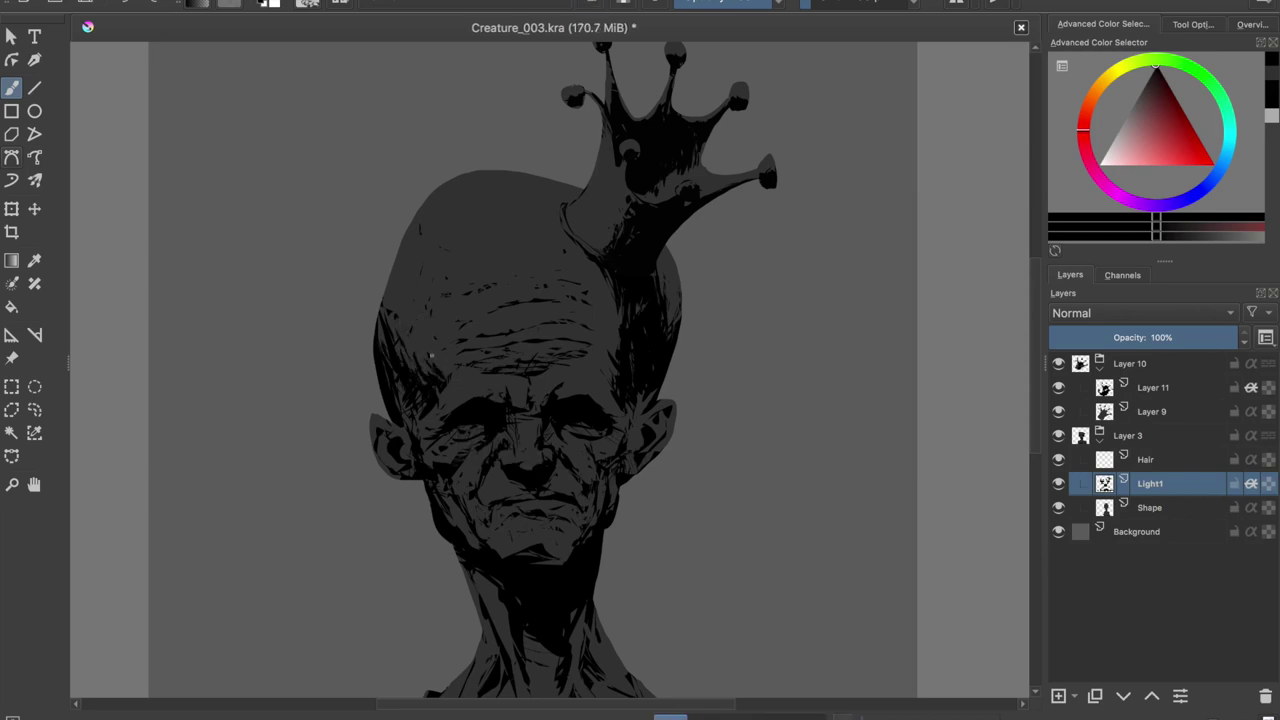
Paint dark hair strands along the left side and top of the head.
drag(432, 334, 397, 287)
key(m)
key(m)
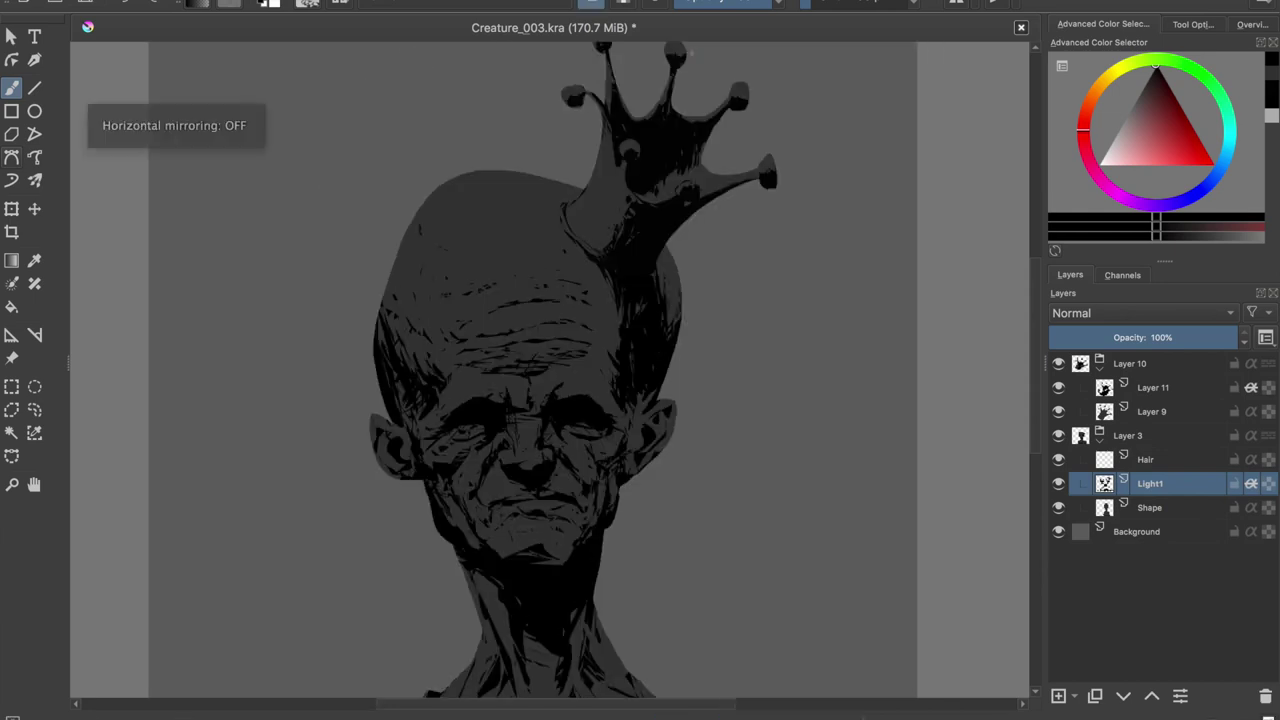
key(ctrl+s)
key(Page_Up)
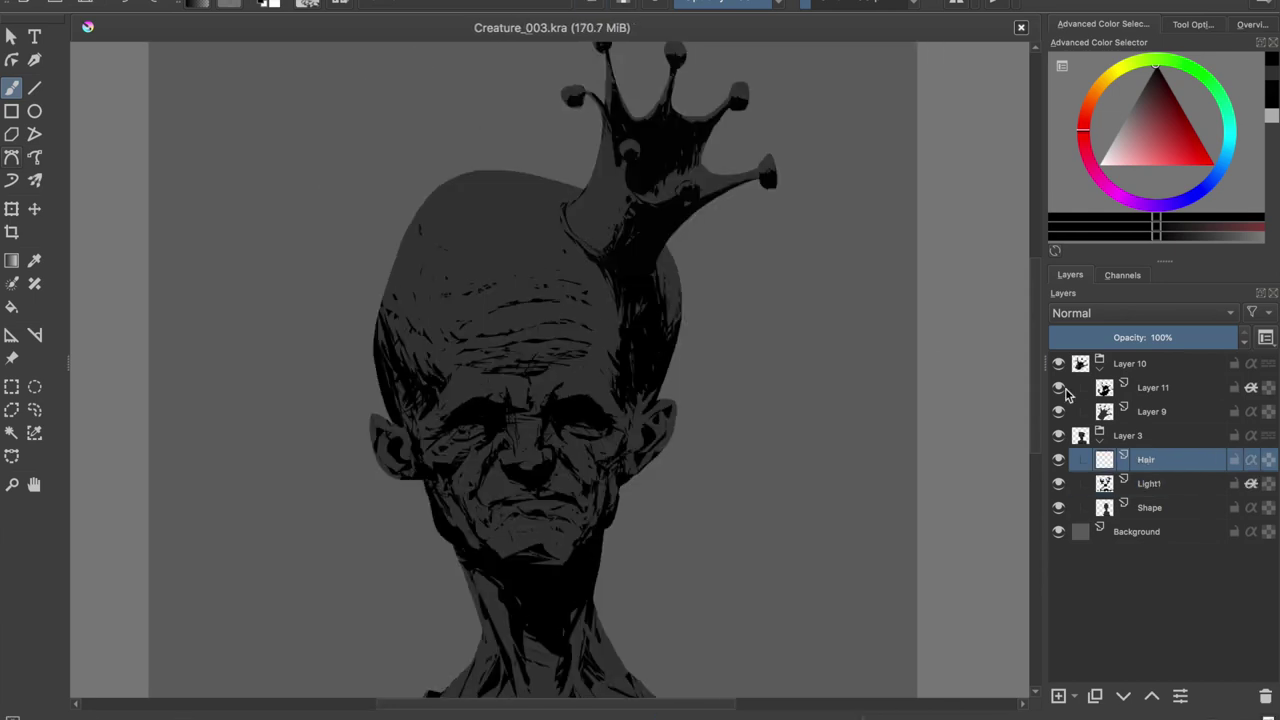
drag(379, 285, 375, 380)
mouse_move(415, 210)
mouse_down()
mouse_move(382, 300)
mouse_move(450, 178)
mouse_move(526, 158)
mouse_up()
drag(432, 176, 474, 153)
Add more wispy strands on the upper-left of the head, save, and lasso the left hair.
mouse_move(415, 195)
mouse_down()
mouse_move(370, 288)
mouse_move(356, 382)
mouse_up()
drag(392, 224, 348, 296)
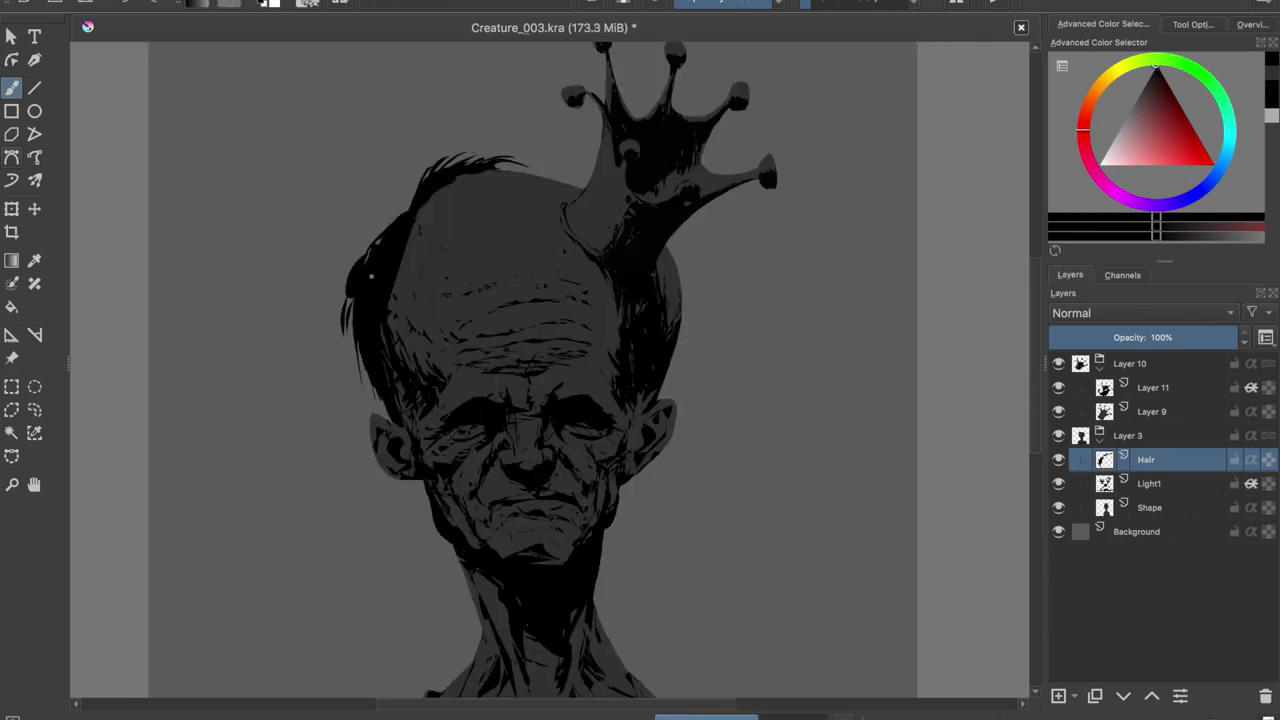
drag(404, 212, 386, 230)
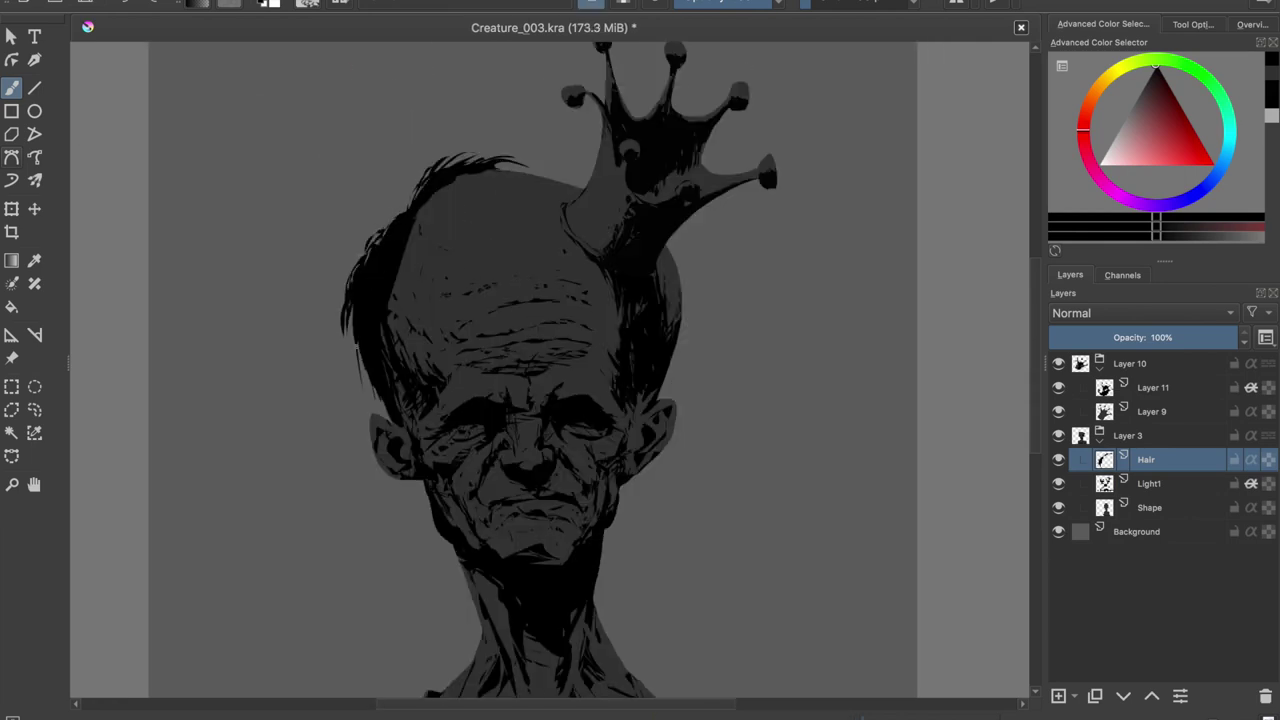
drag(398, 245, 384, 302)
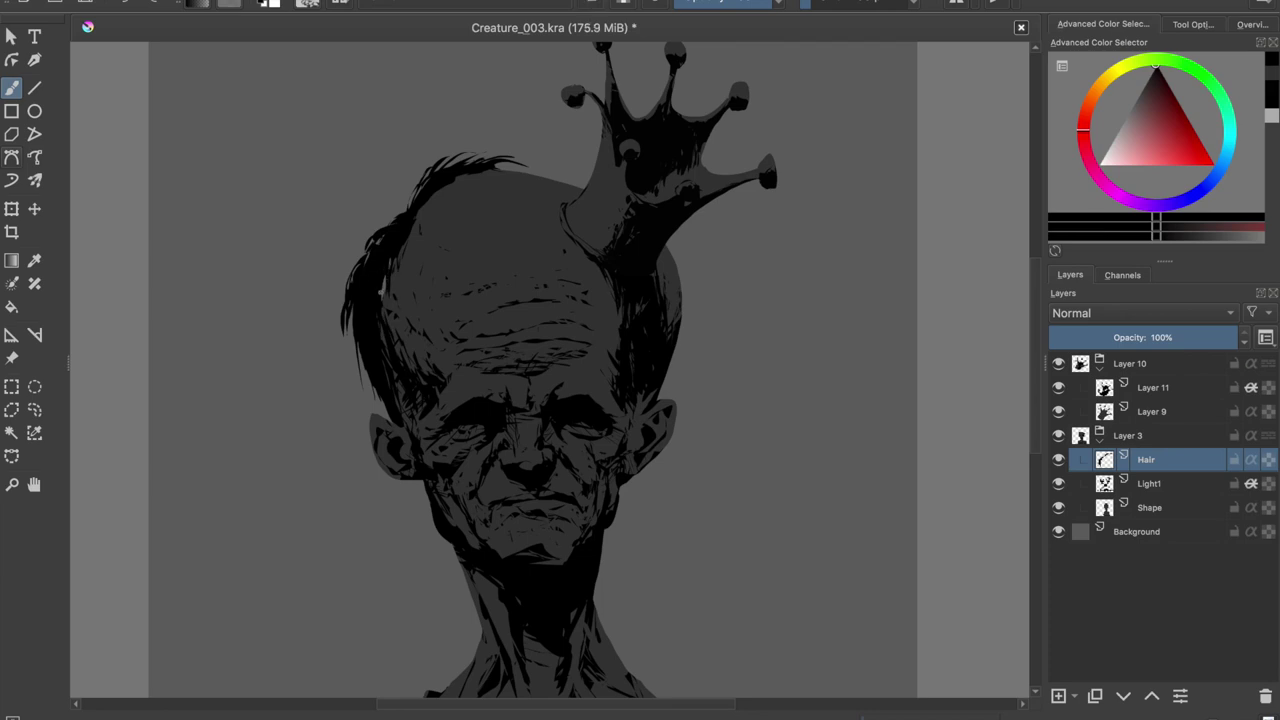
key(ctrl+s)
key(m)
key(m)
drag(517, 322, 400, 134)
Copy and paste the hair, mirror it horizontally, and position it on the right side.
key(ctrl+c)
key(ctrl+v)
key(ctrl+shift+a)
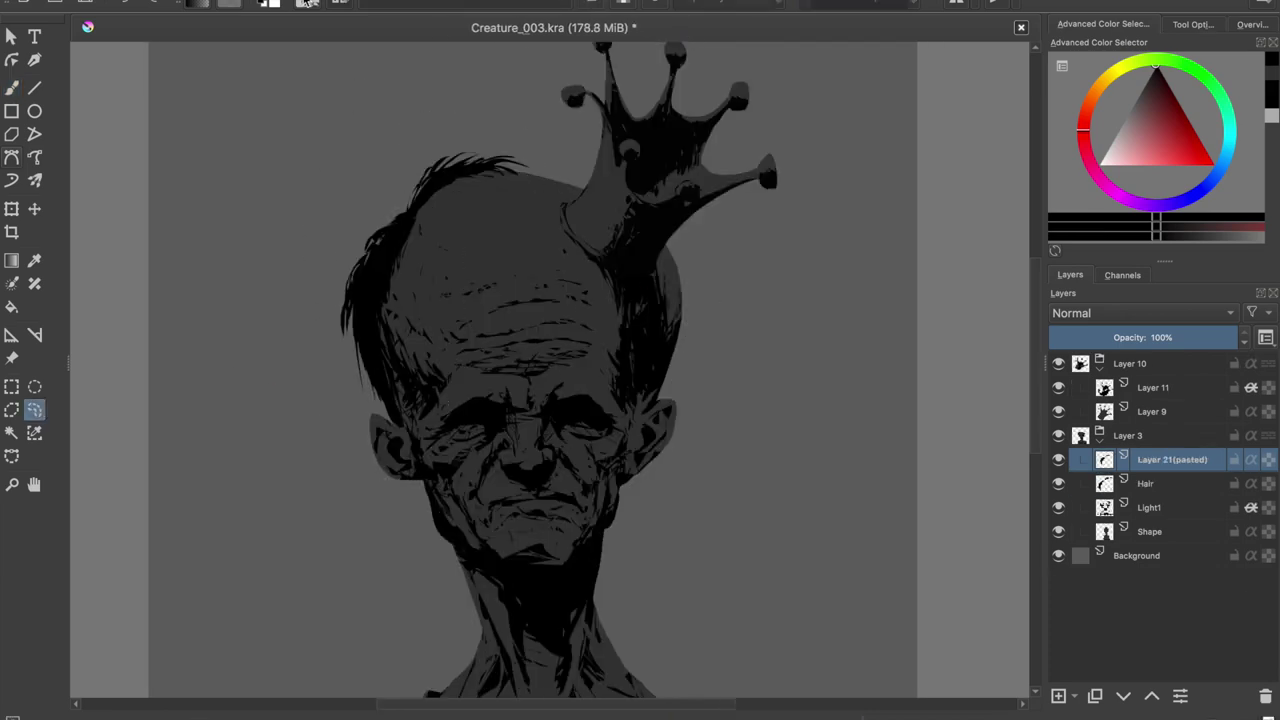
click(290, 2)
click(543, 123)
key(ctrl+t)
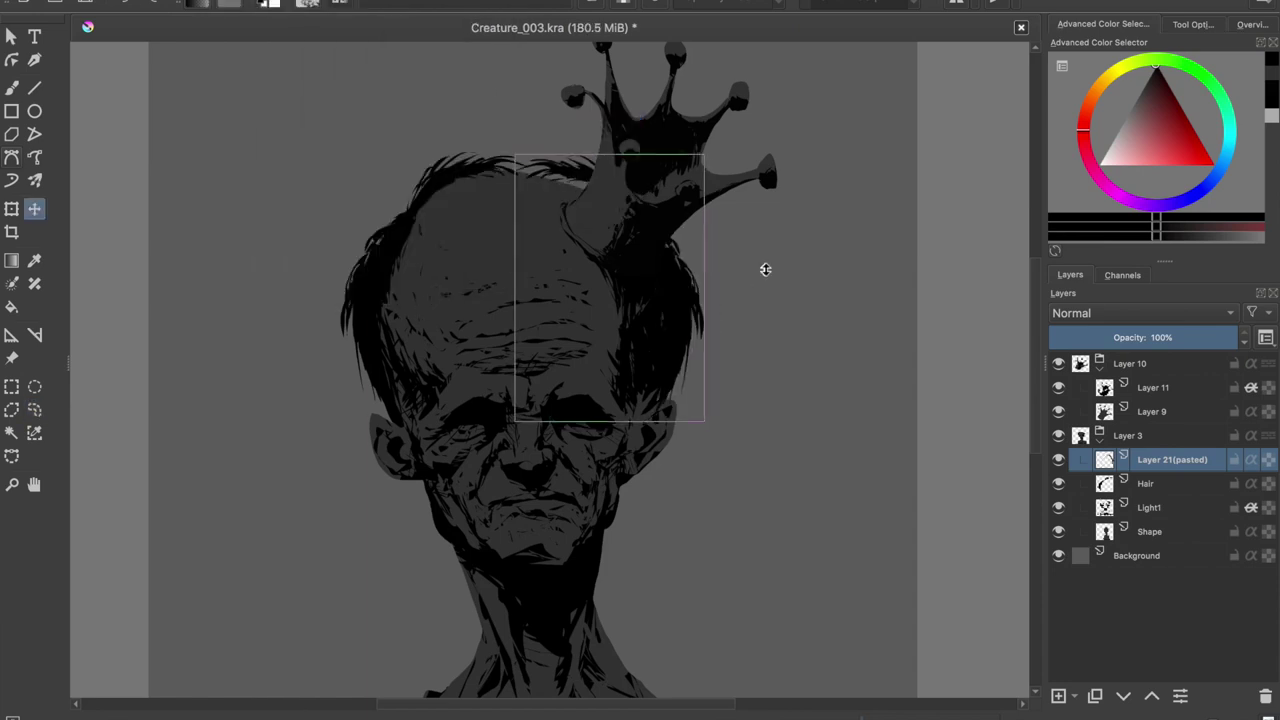
key(b)
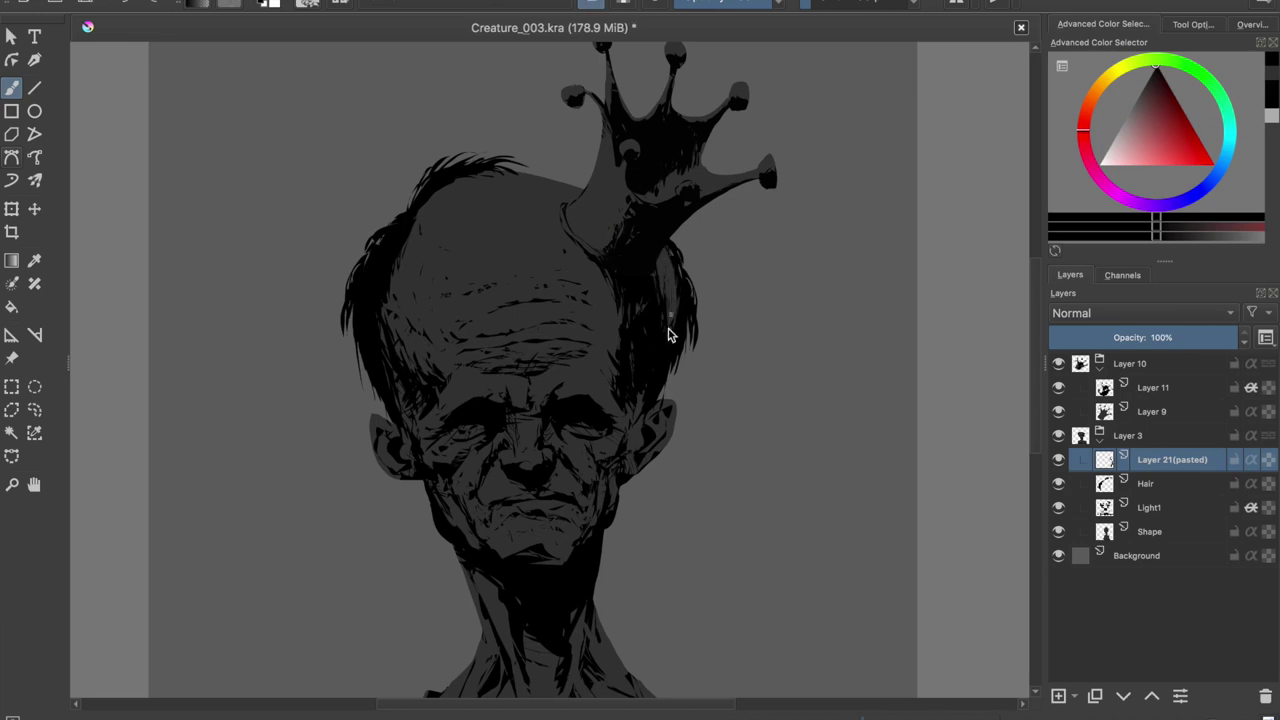
Rename the layer 'Light2' and pick a grey painting colour.
double_click(1150, 459)
text(Light2)
key(Return)
click(1125, 116)
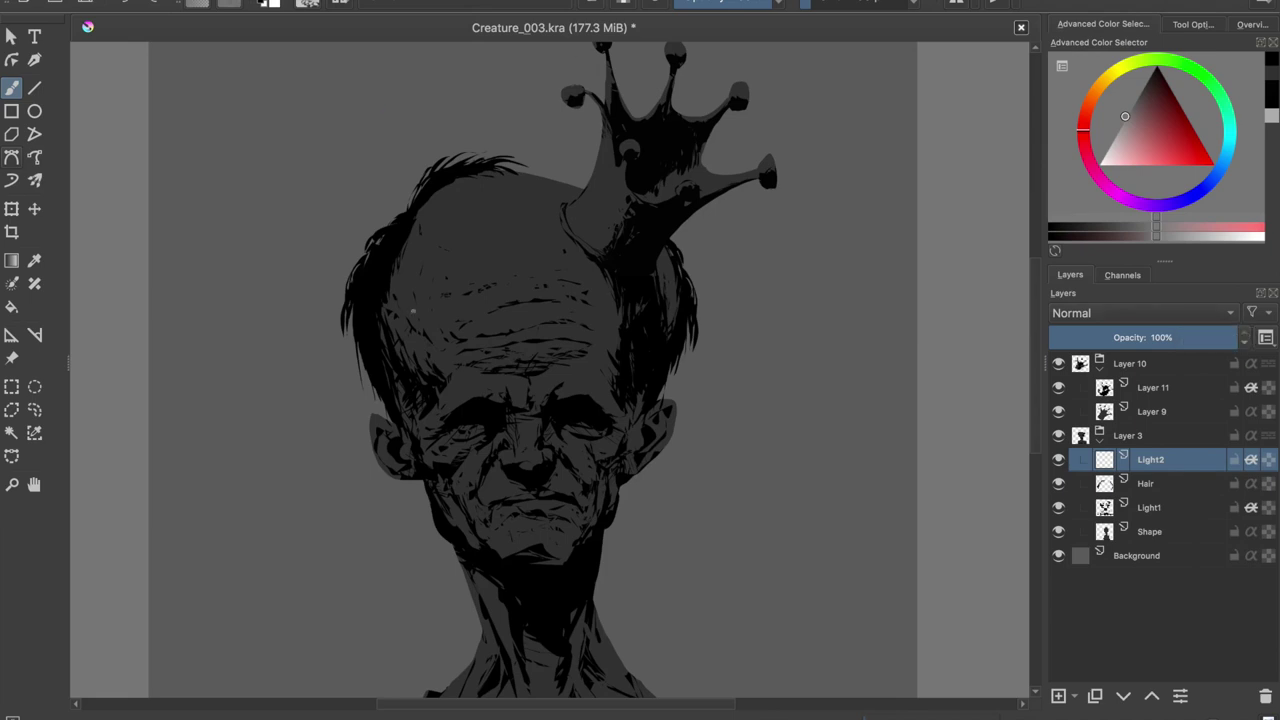
Pick a light grey and highlight the hair edge, left ear and upper-left head.
ctrl+click(394, 322)
drag(528, 182, 556, 188)
key(ctrl+z)
mouse_move(352, 262)
mouse_down()
mouse_move(348, 326)
mouse_move(360, 310)
mouse_up()
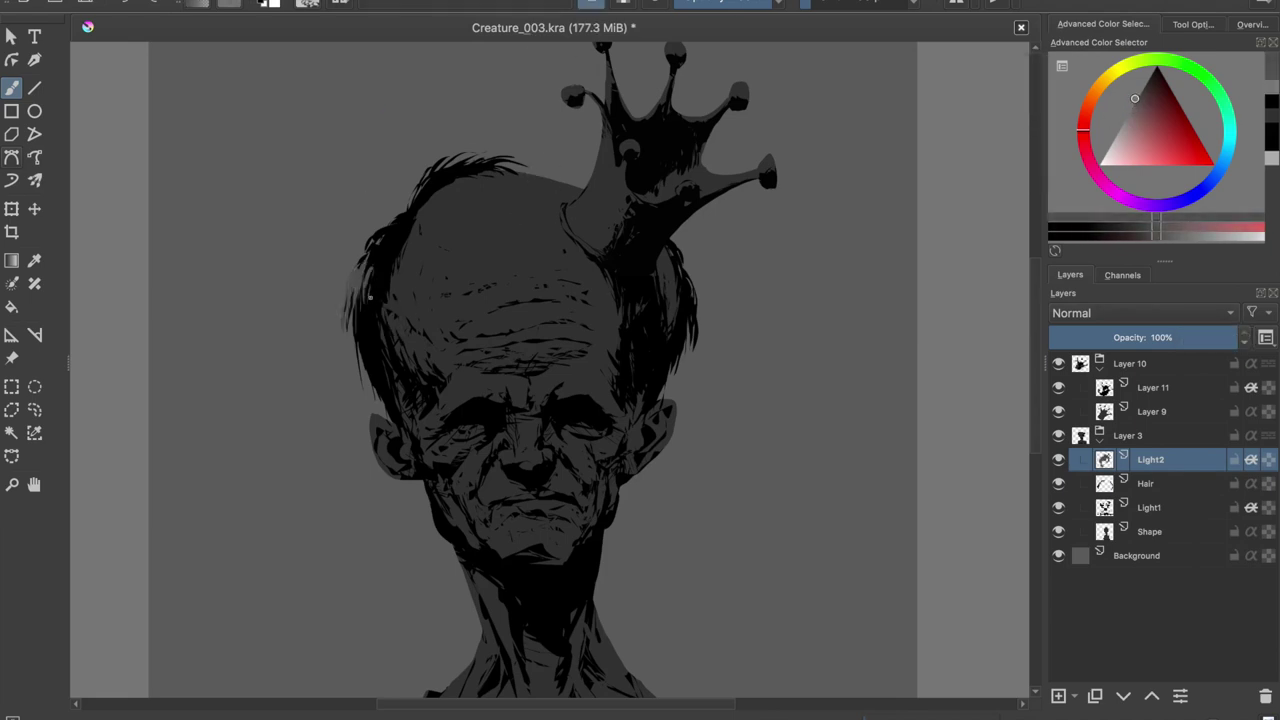
drag(383, 440, 388, 472)
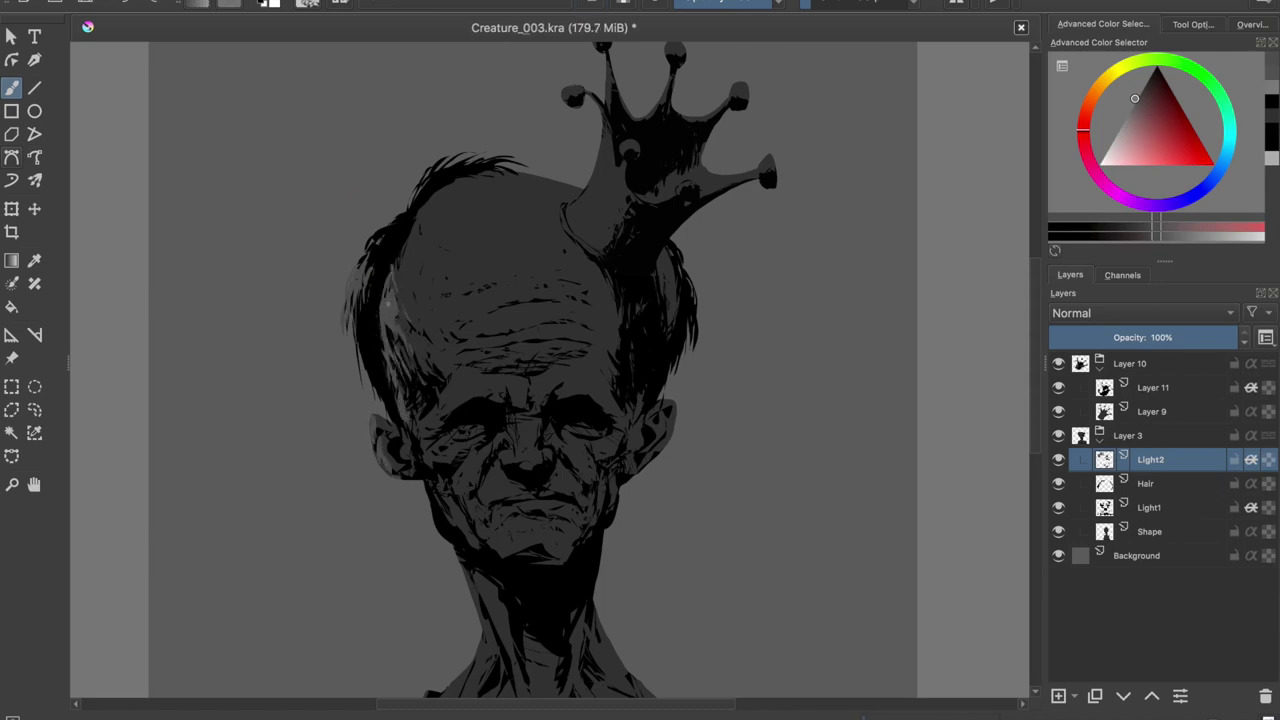
drag(408, 224, 398, 278)
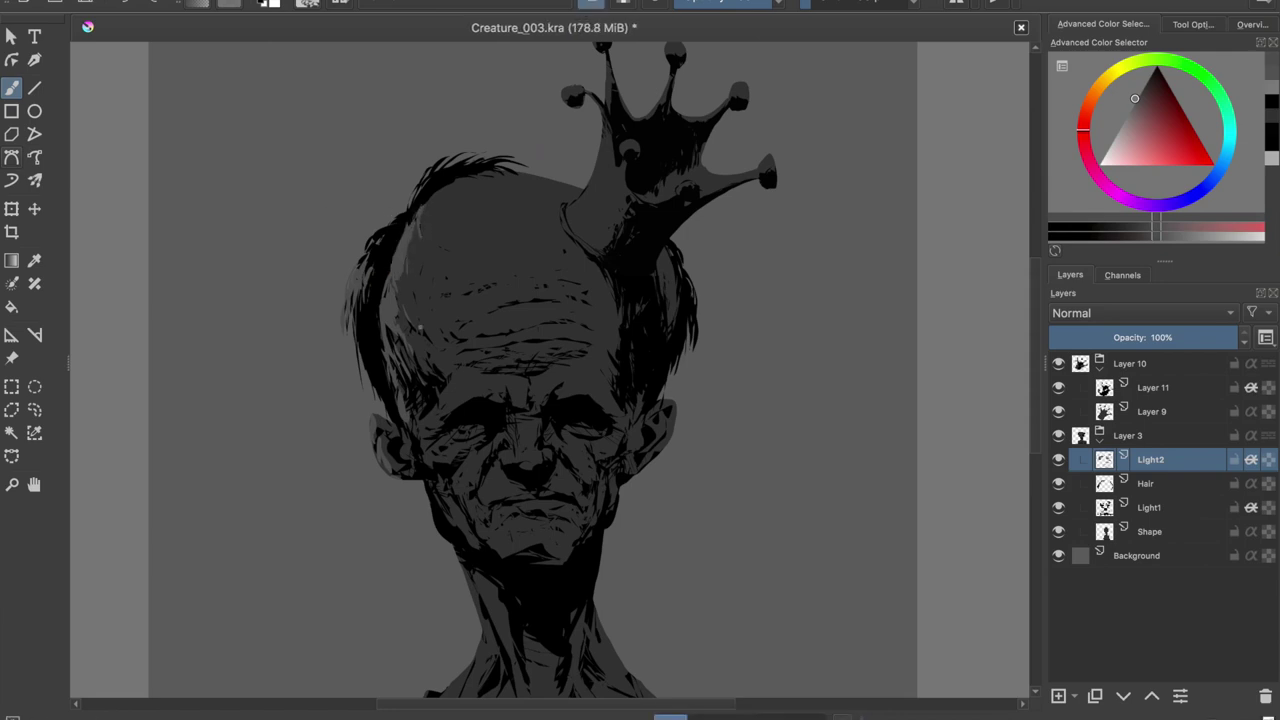
Add highlights below the left eye and on the chin, checking the mirrored view.
scroll(550, 370, down, 2)
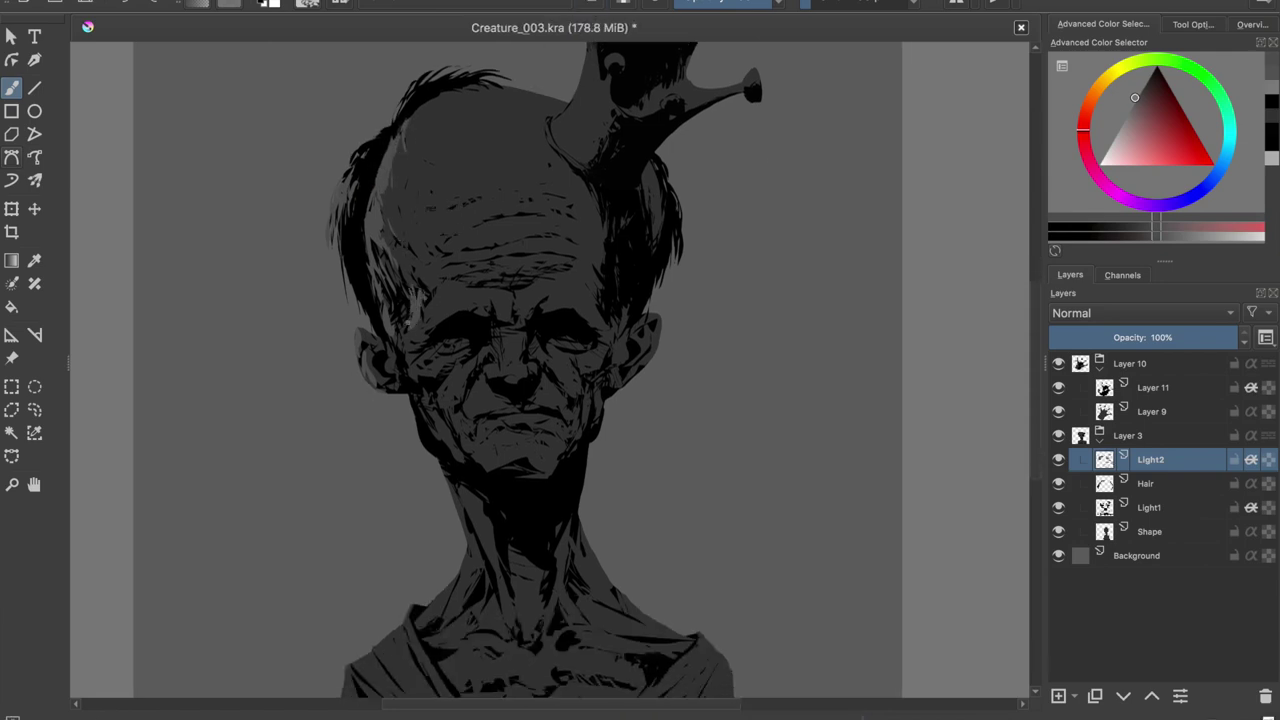
drag(422, 354, 426, 363)
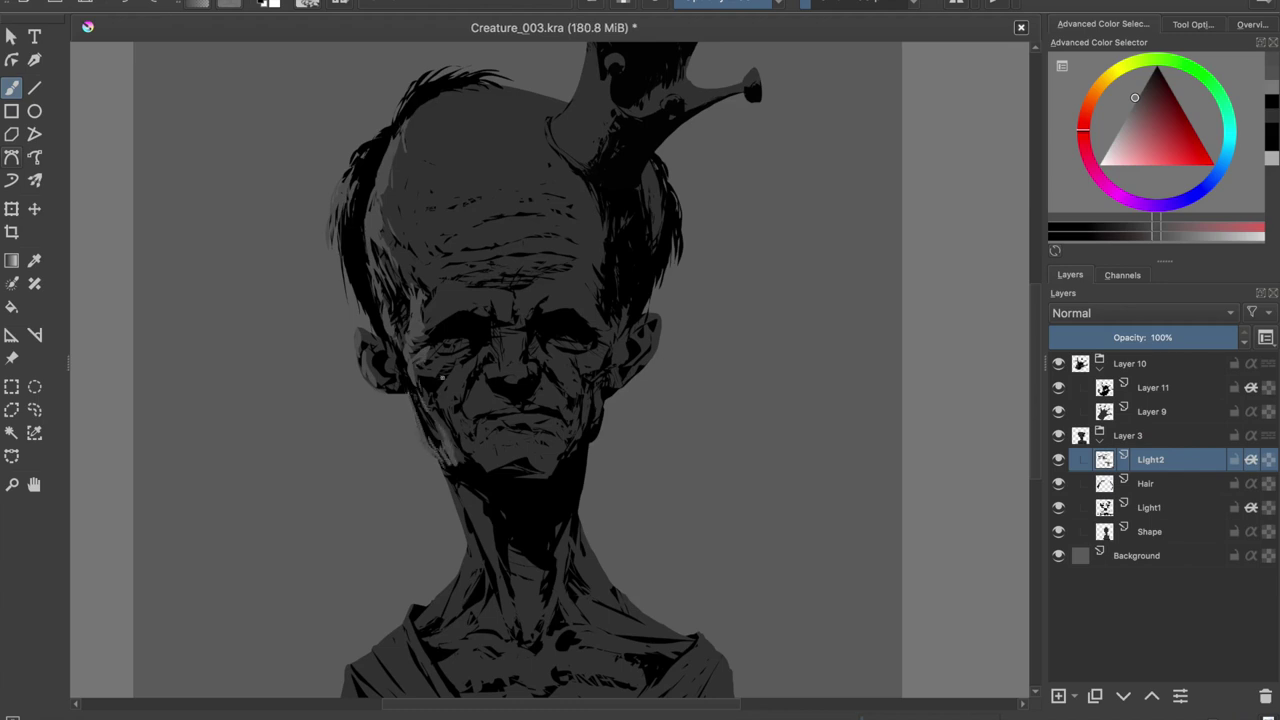
drag(476, 454, 482, 476)
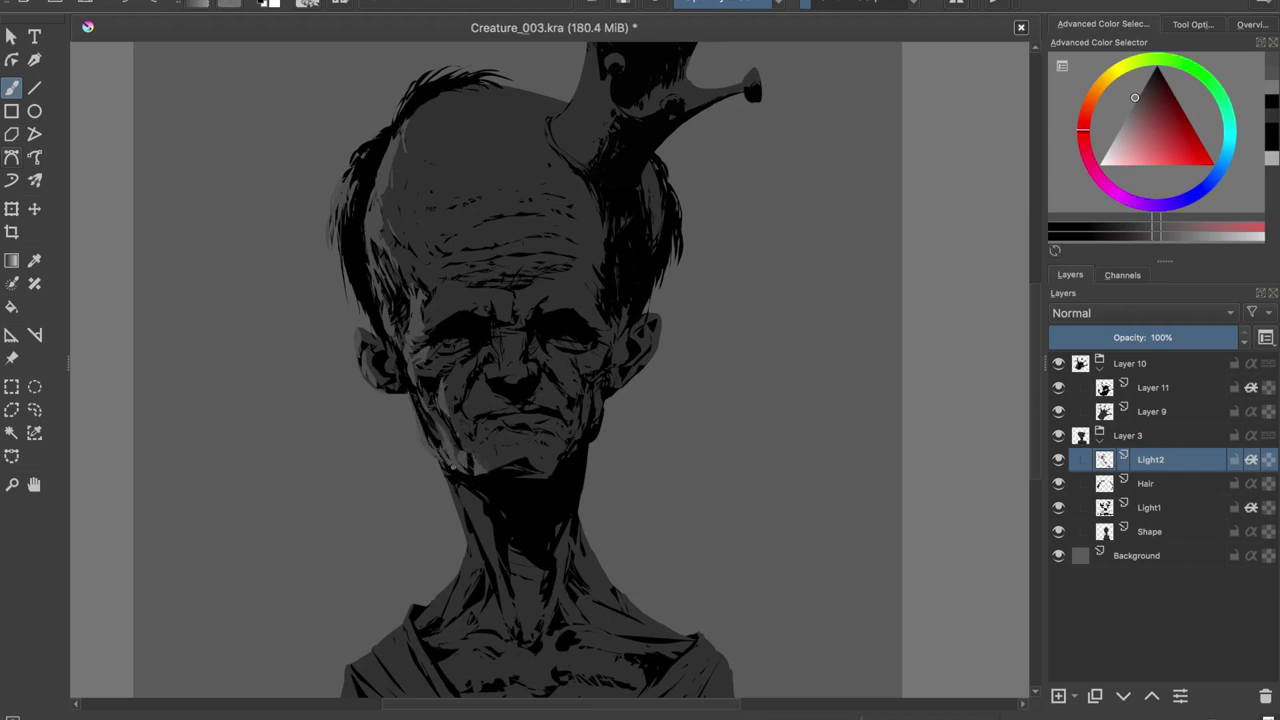
key(m)
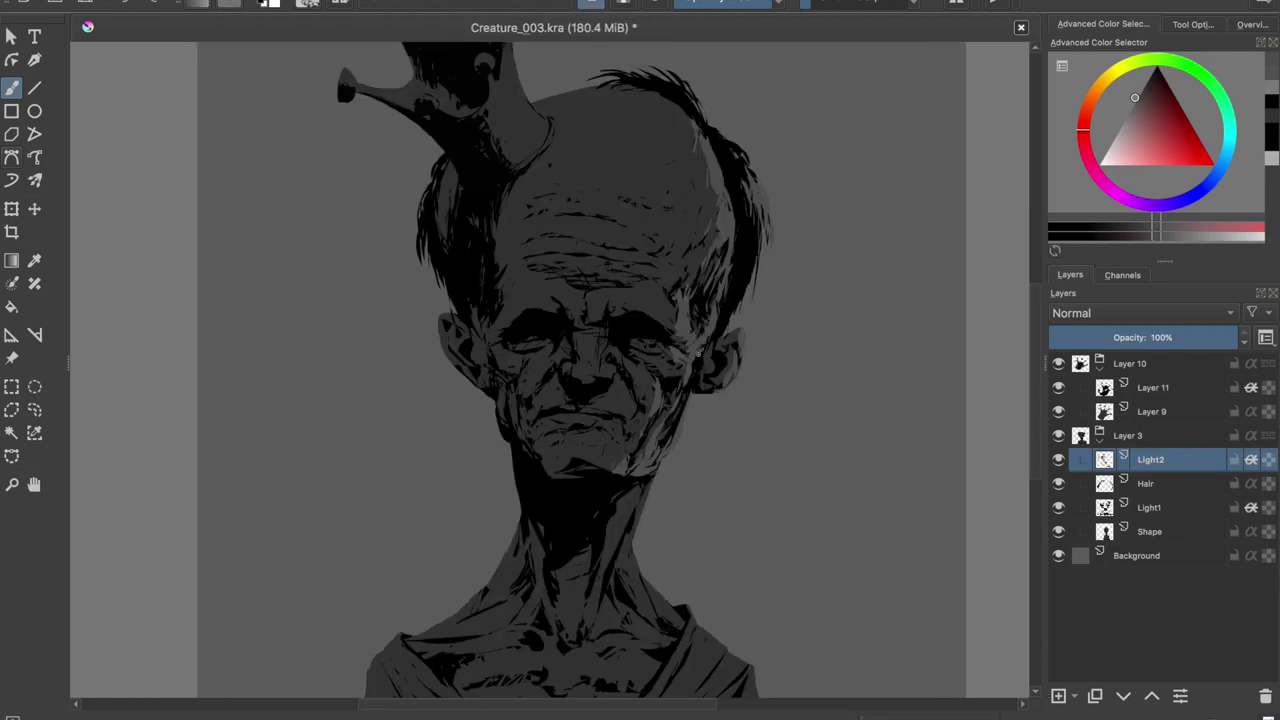
key(ctrl+z)
key(m)
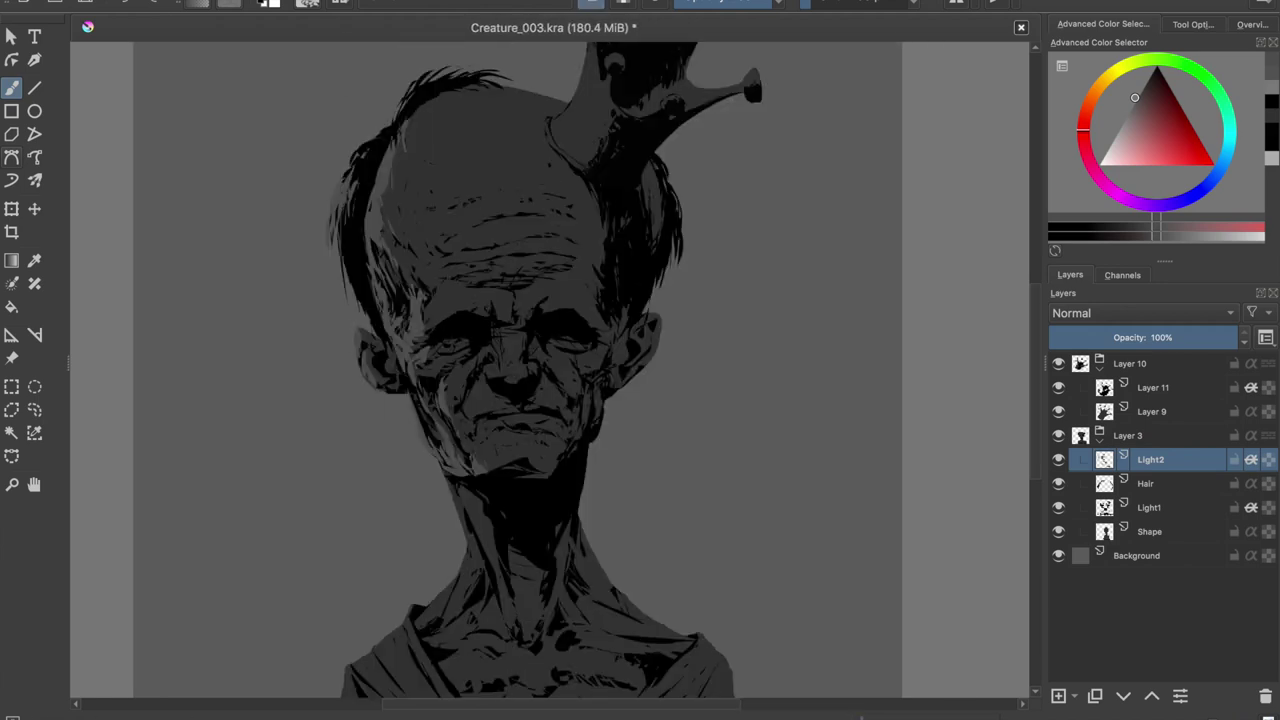
Adjust the zoom and sample the grey tone near the chin.
scroll(403, 125, down, 1)
scroll(380, 140, up, 2)
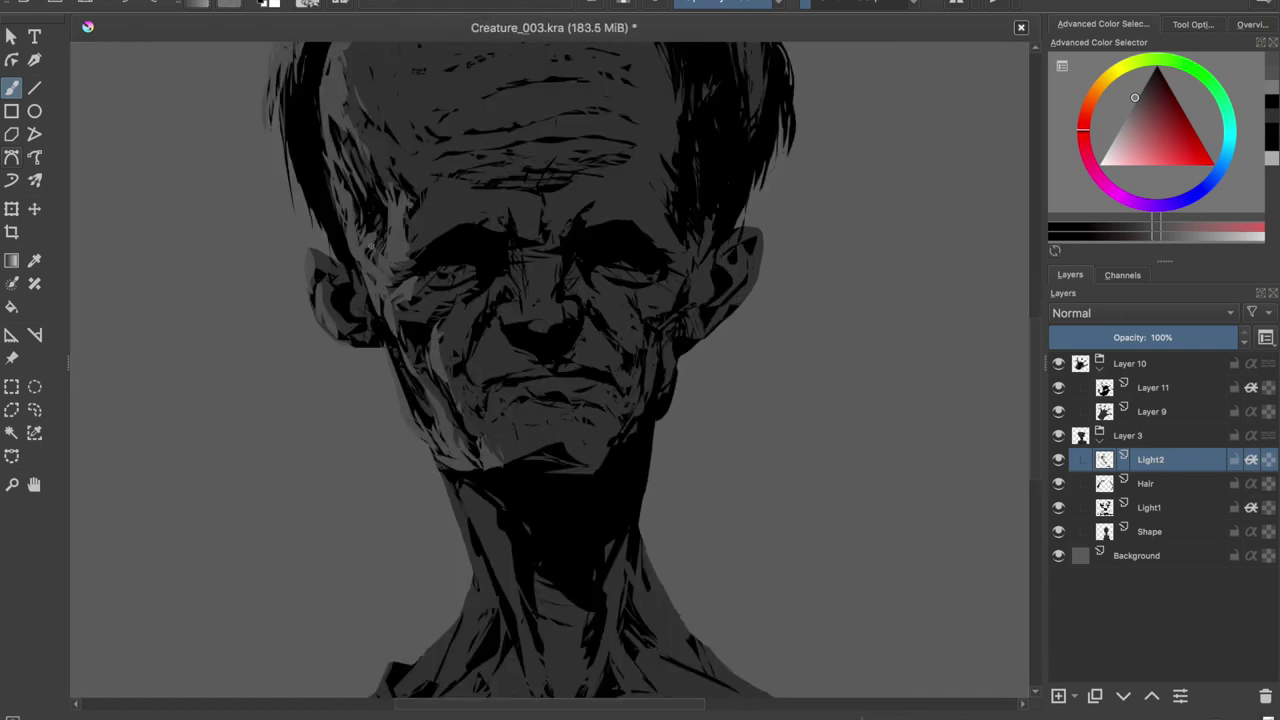
scroll(420, 297, down, 1)
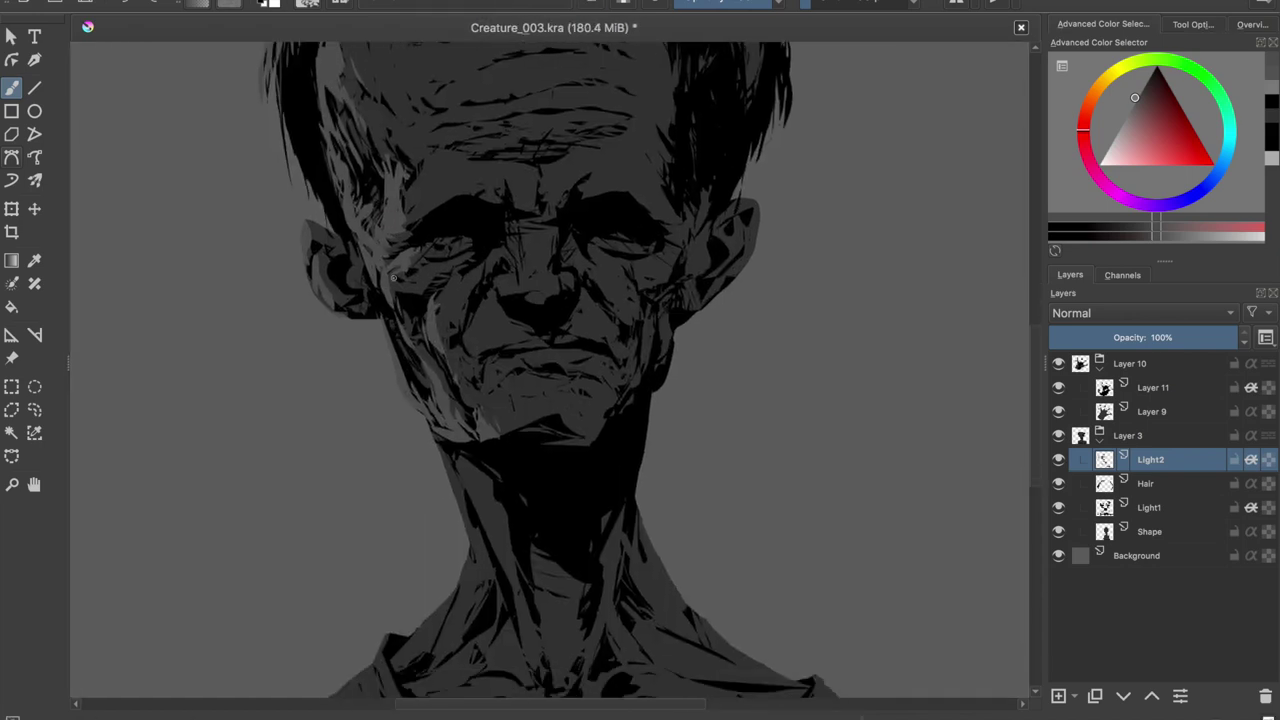
scroll(430, 305, down, 2)
scroll(420, 320, down, 2)
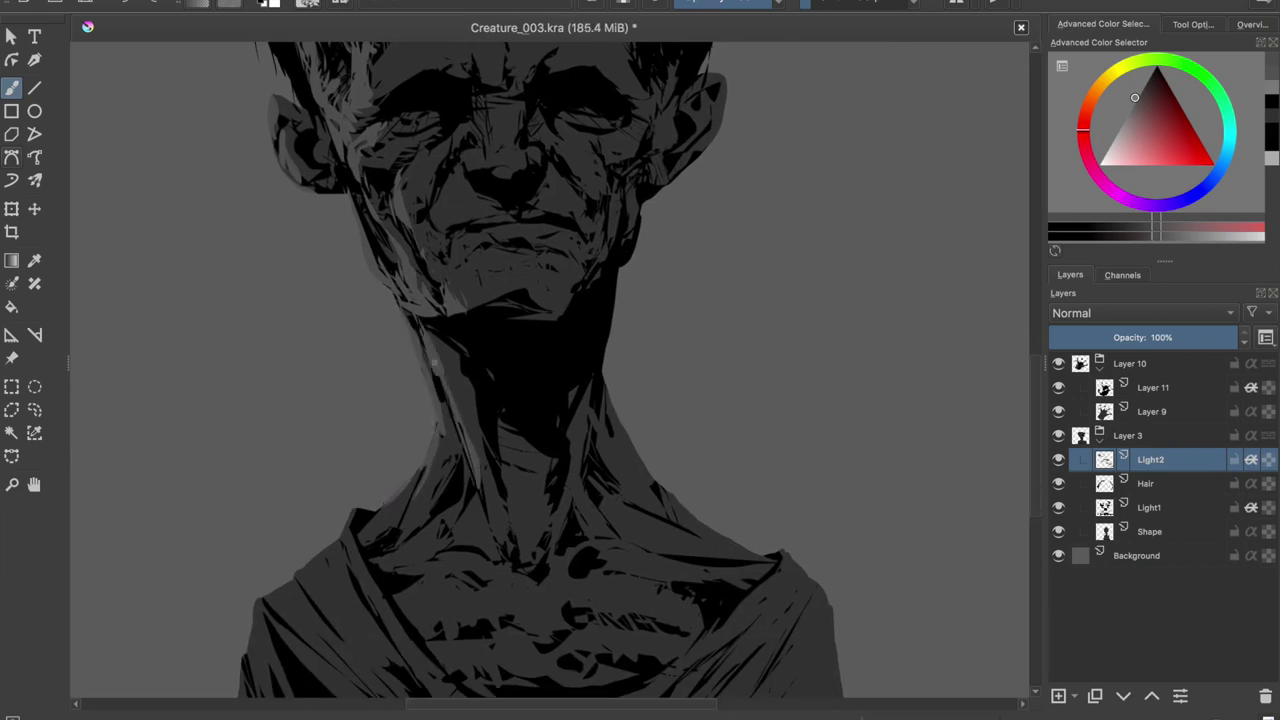
scroll(443, 408, down, 4)
ctrl+click(445, 150)
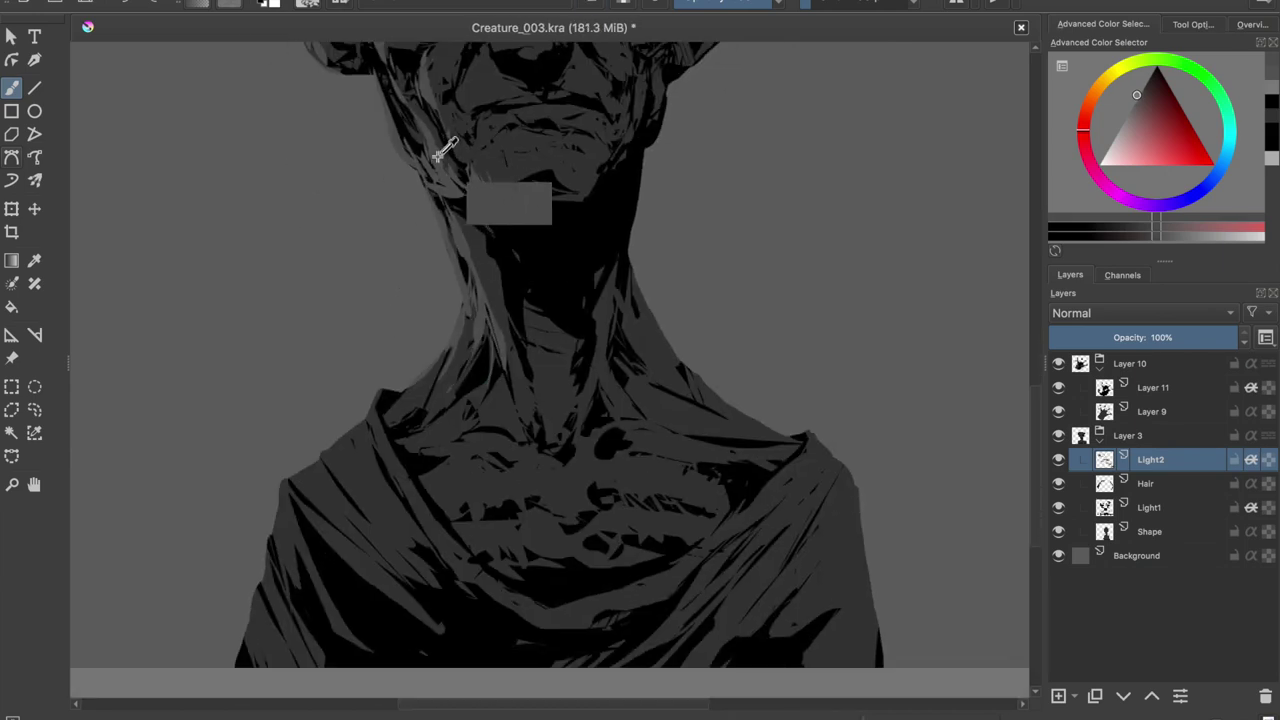
Add light grey marks near the nose, below the mouth and along the nose bridge.
ctrl+click(480, 182)
scroll(482, 185, up, 1)
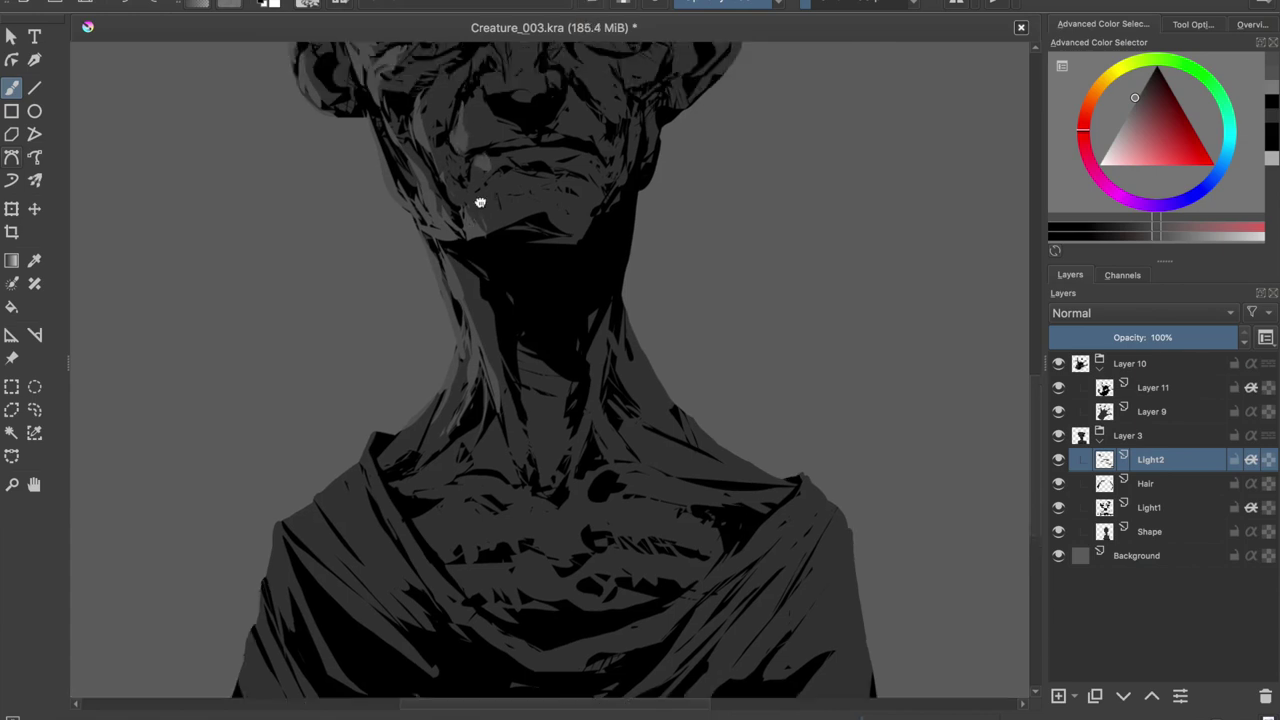
scroll(485, 190, up, 2)
drag(492, 183, 502, 191)
drag(476, 285, 467, 303)
drag(499, 161, 490, 132)
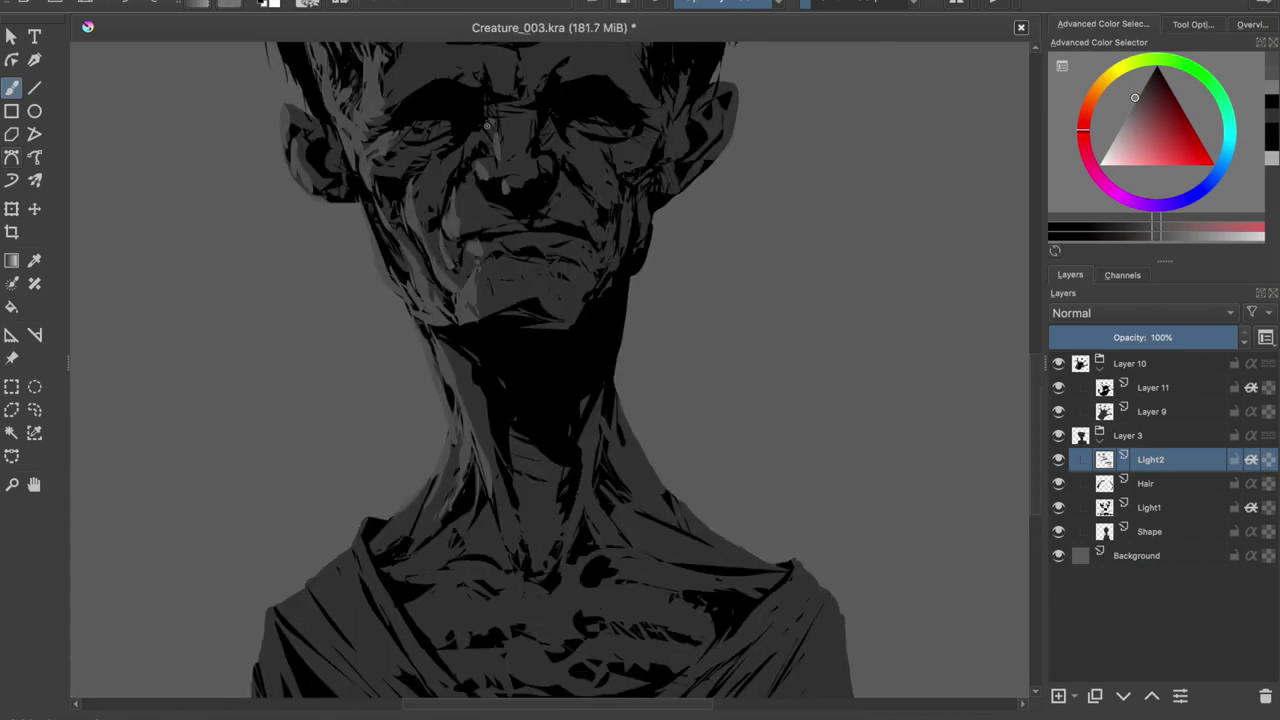
Highlight the cloak's lower-left edge and save the painting.
scroll(529, 220, down, 3)
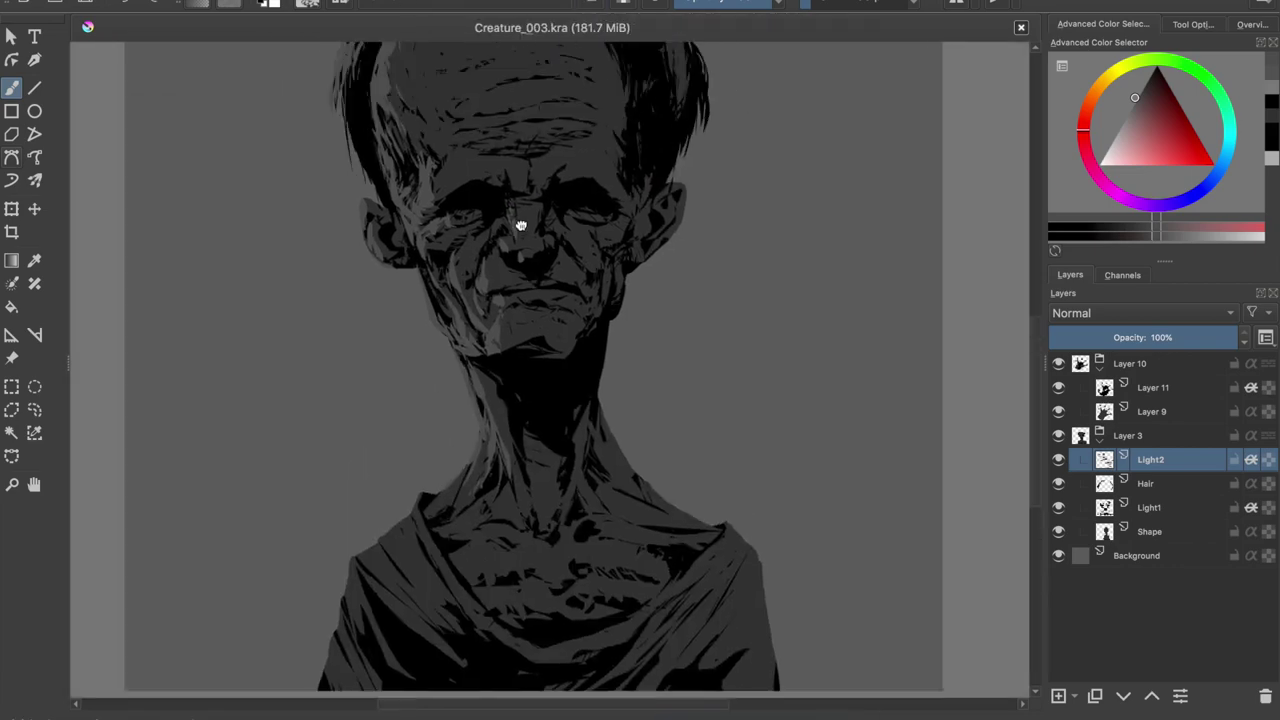
scroll(462, 174, up, 4)
scroll(462, 174, down, 3)
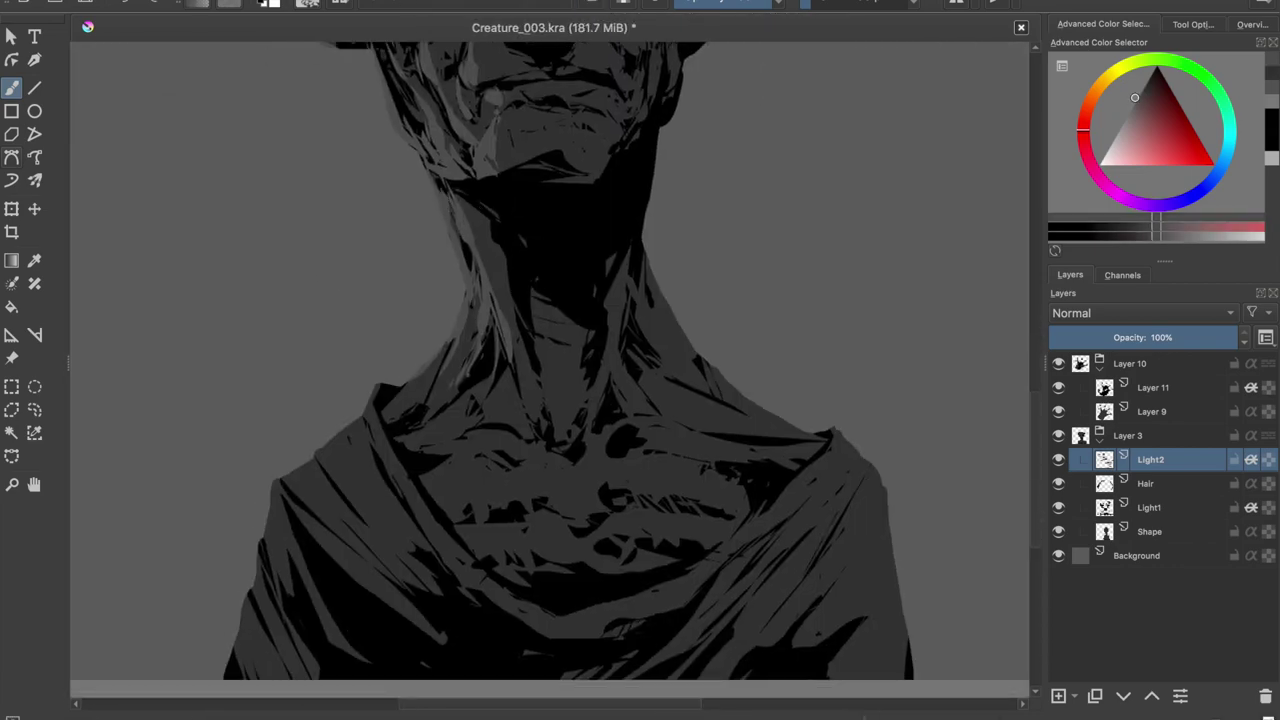
scroll(647, 367, up, 2)
scroll(647, 367, down, 2)
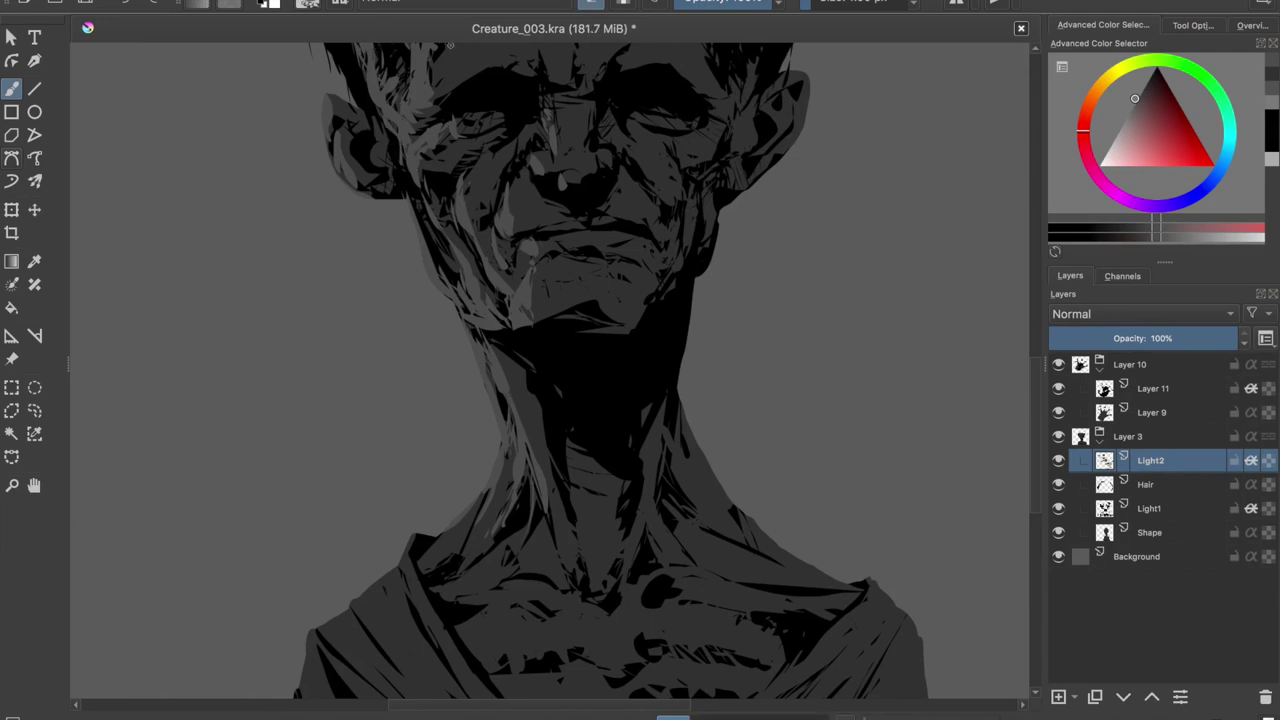
scroll(442, 148, down, 5)
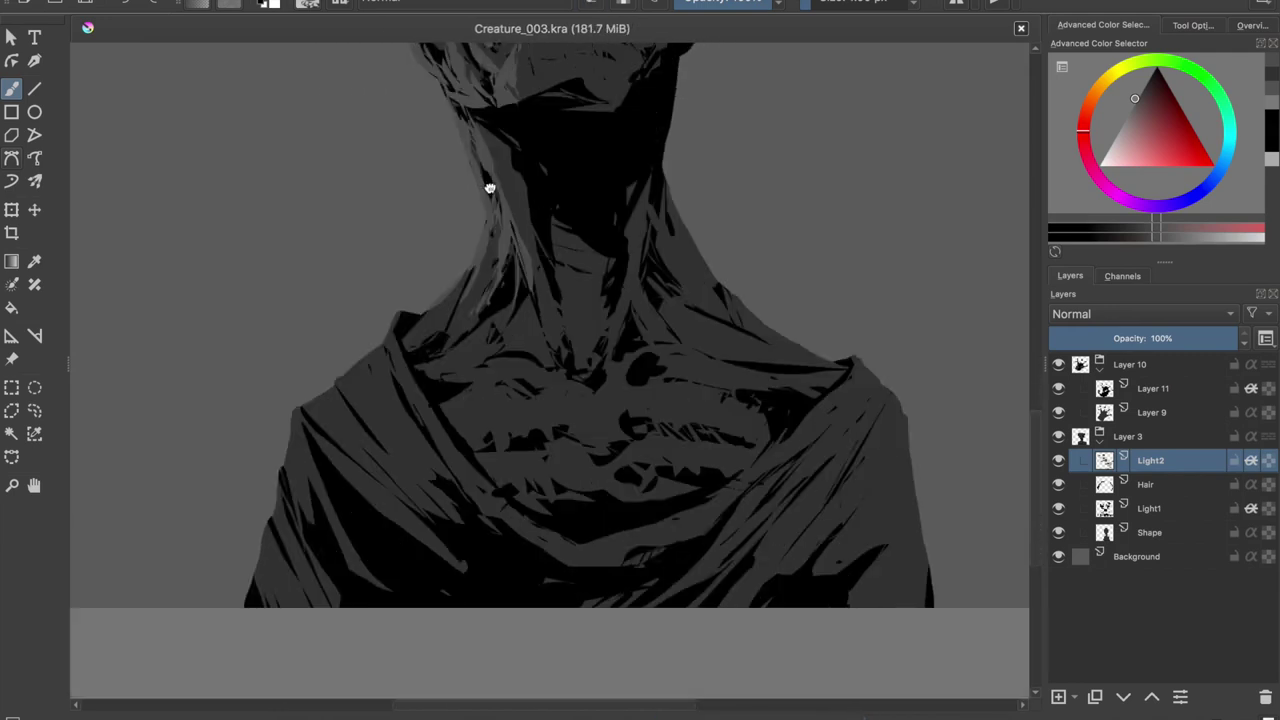
scroll(489, 189, down, 1)
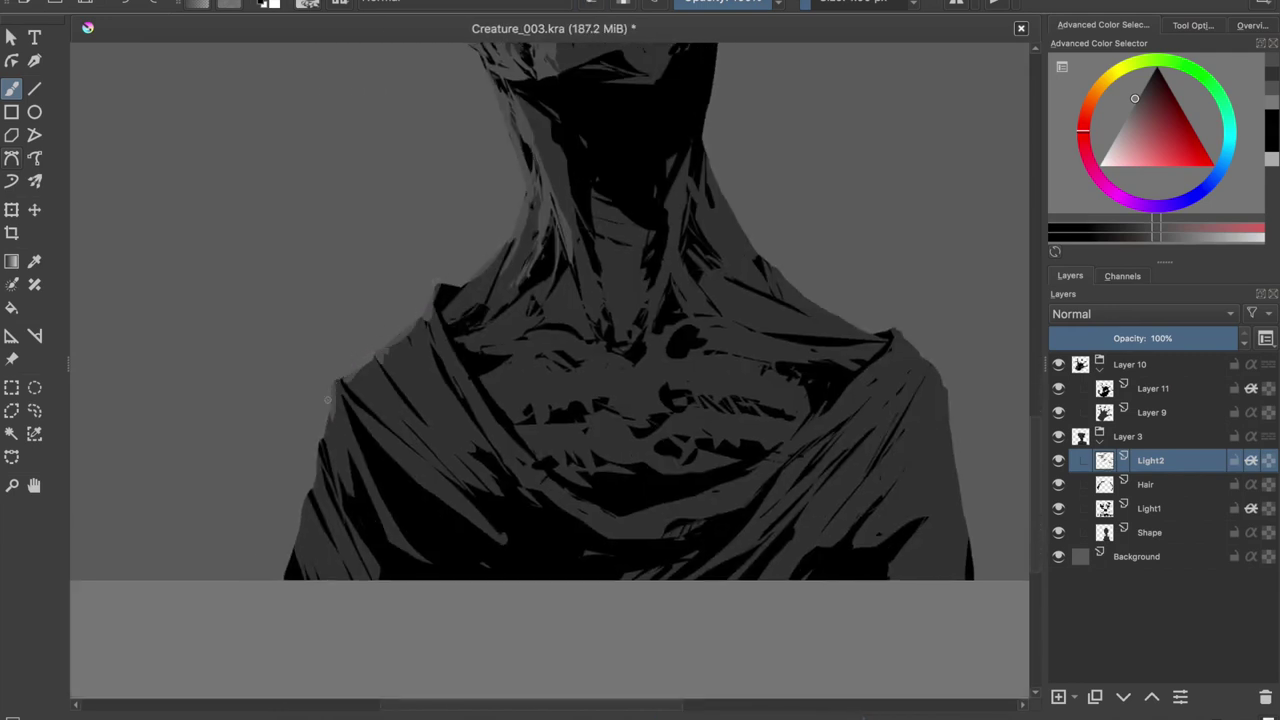
scroll(358, 334, down, 2)
drag(352, 402, 332, 466)
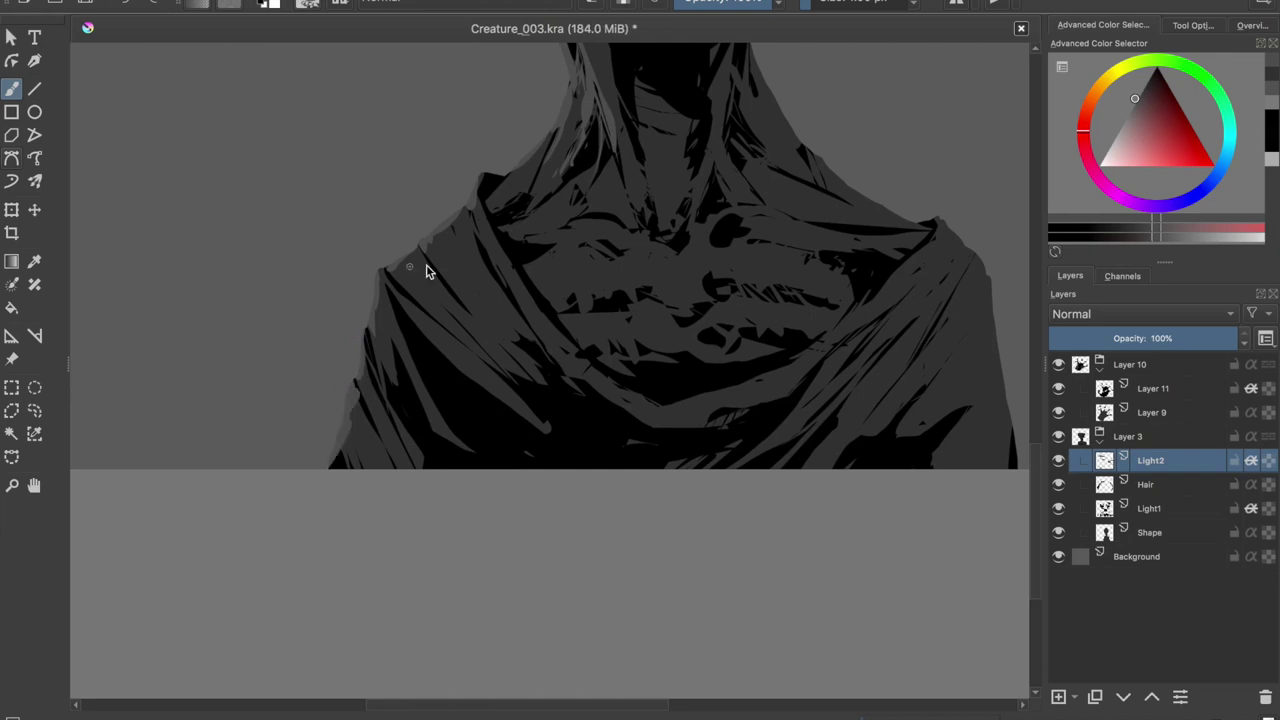
key(ctrl+s)
Add highlights along the neck, the forehead's left edge and under the left eye, then save.
key(m)
key(m)
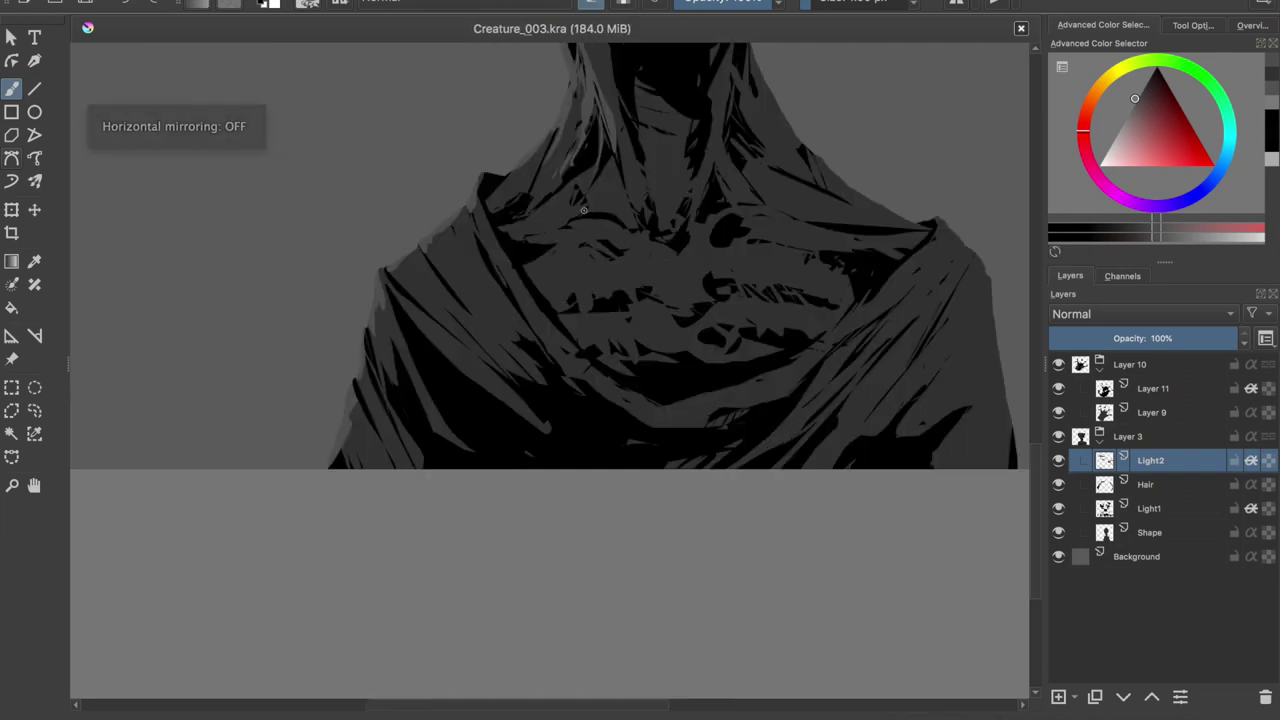
mouse_move(612, 200)
mouse_down()
mouse_move(599, 161)
mouse_move(498, 383)
mouse_up()
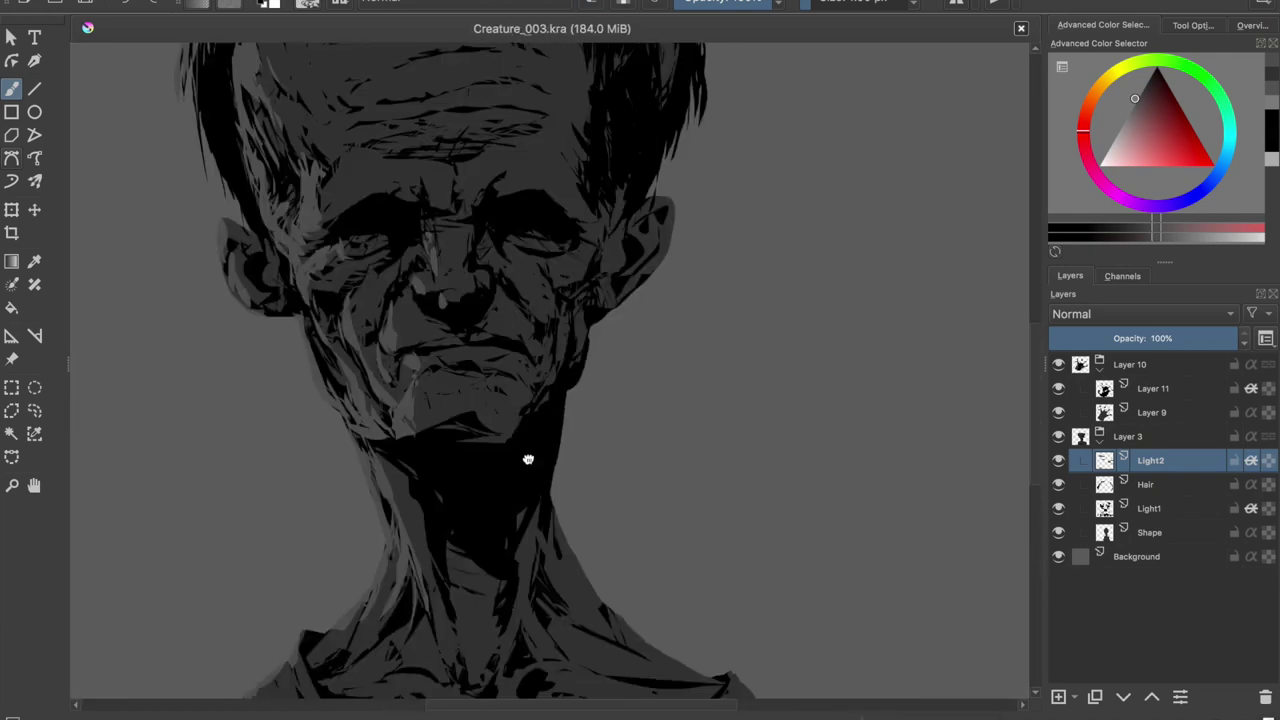
drag(536, 200, 560, 650)
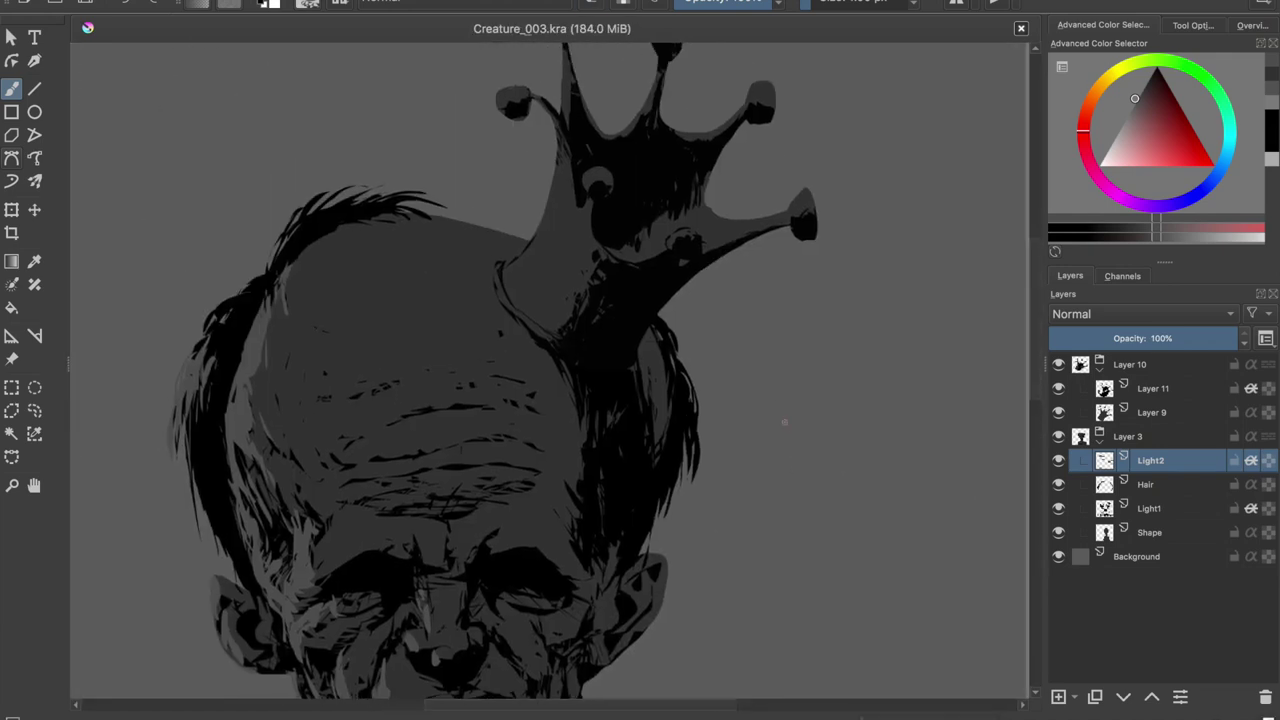
drag(342, 452, 352, 376)
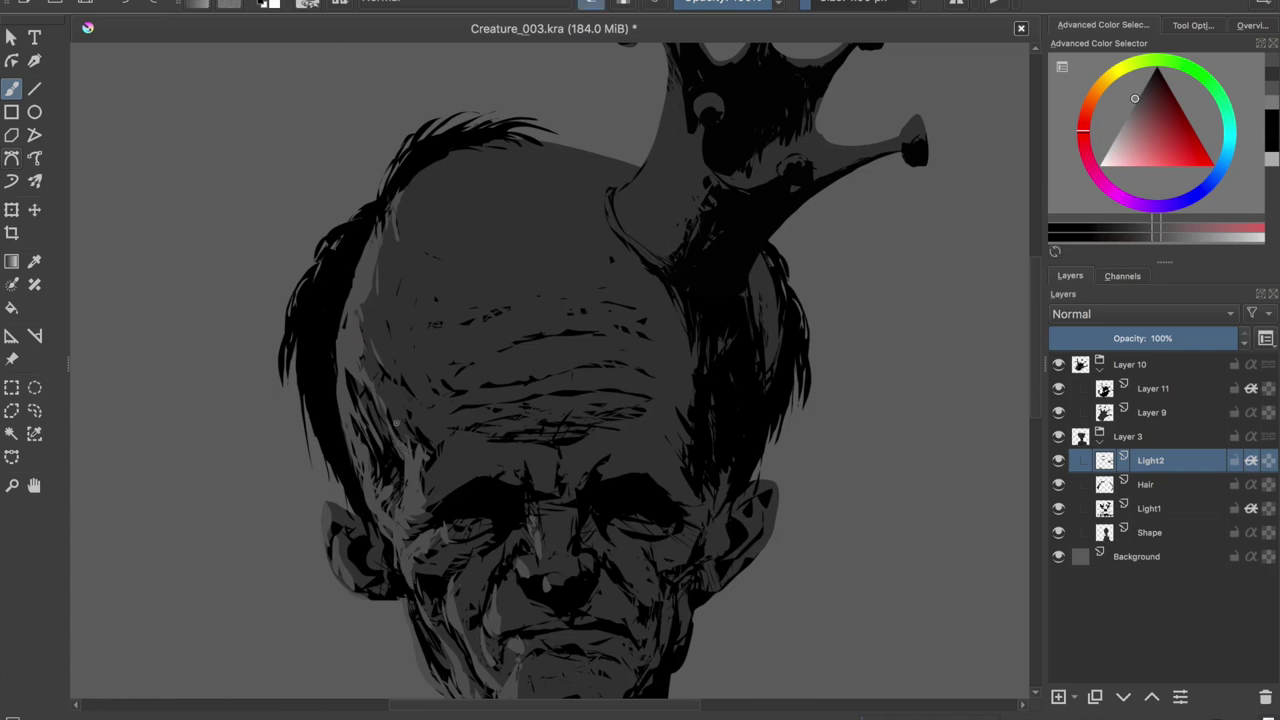
drag(450, 537, 484, 526)
key(ctrl+s)
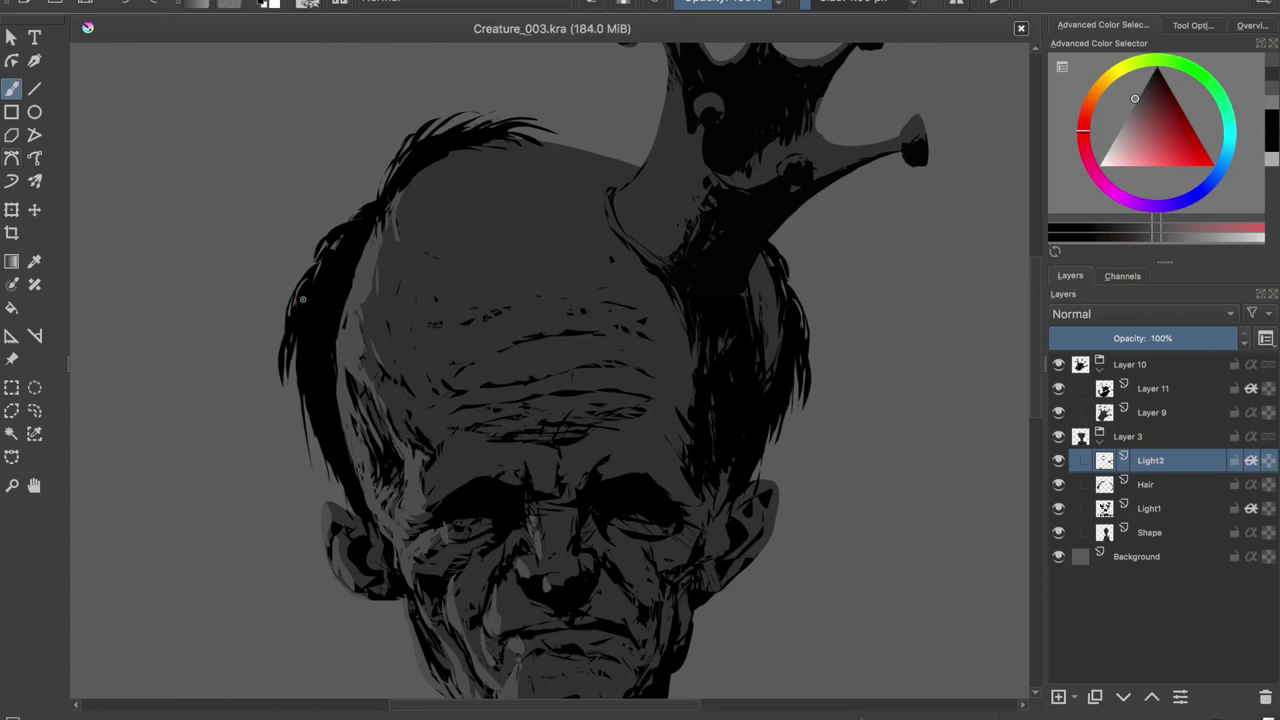
Add light grey strokes along the hair's left edge, undoing the last ones.
drag(288, 334, 308, 274)
drag(284, 380, 290, 316)
drag(312, 270, 316, 296)
drag(296, 366, 308, 282)
key(ctrl+z)
key(m)
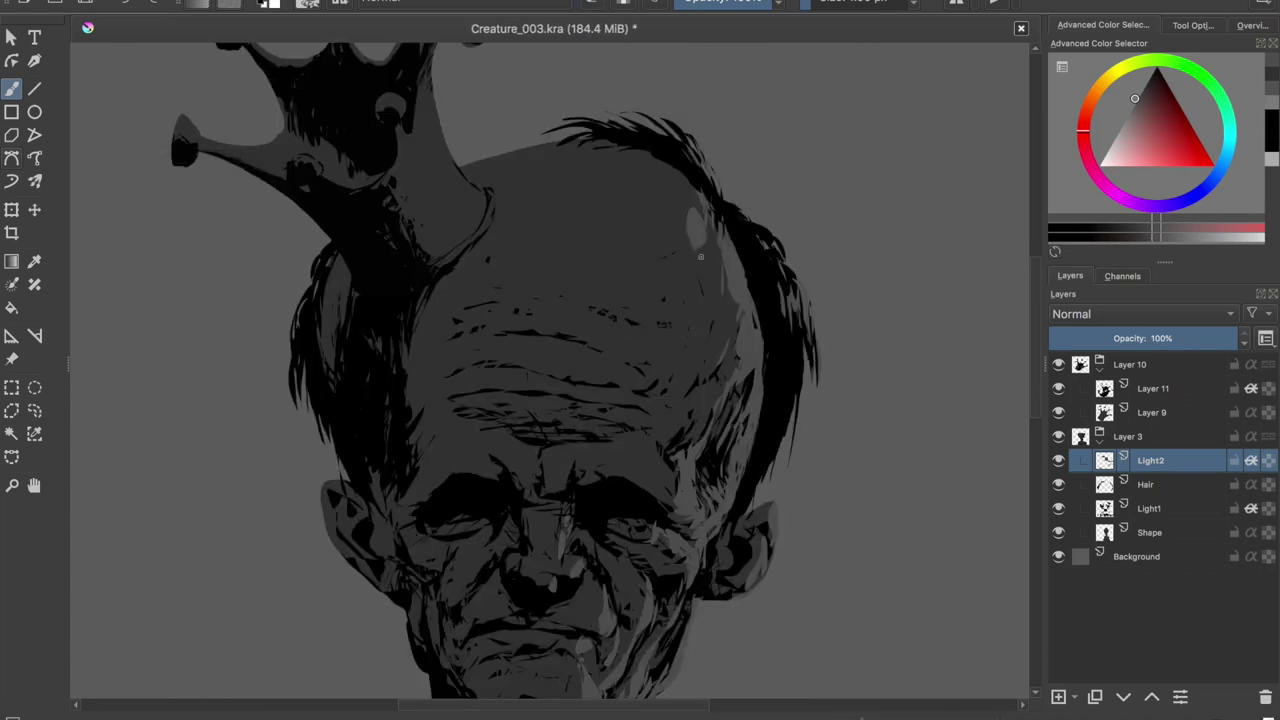
key(m)
scroll(503, 246, up, 3)
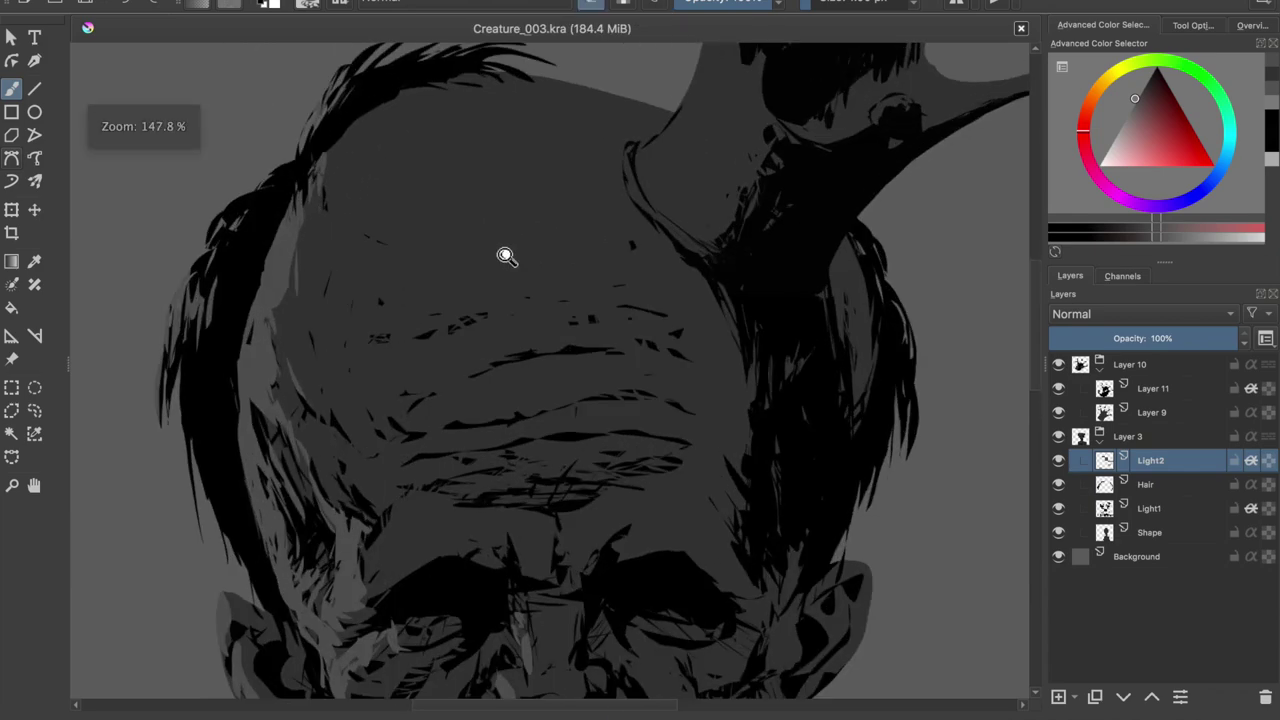
scroll(503, 246, down, 5)
key(ctrl+shift+n)
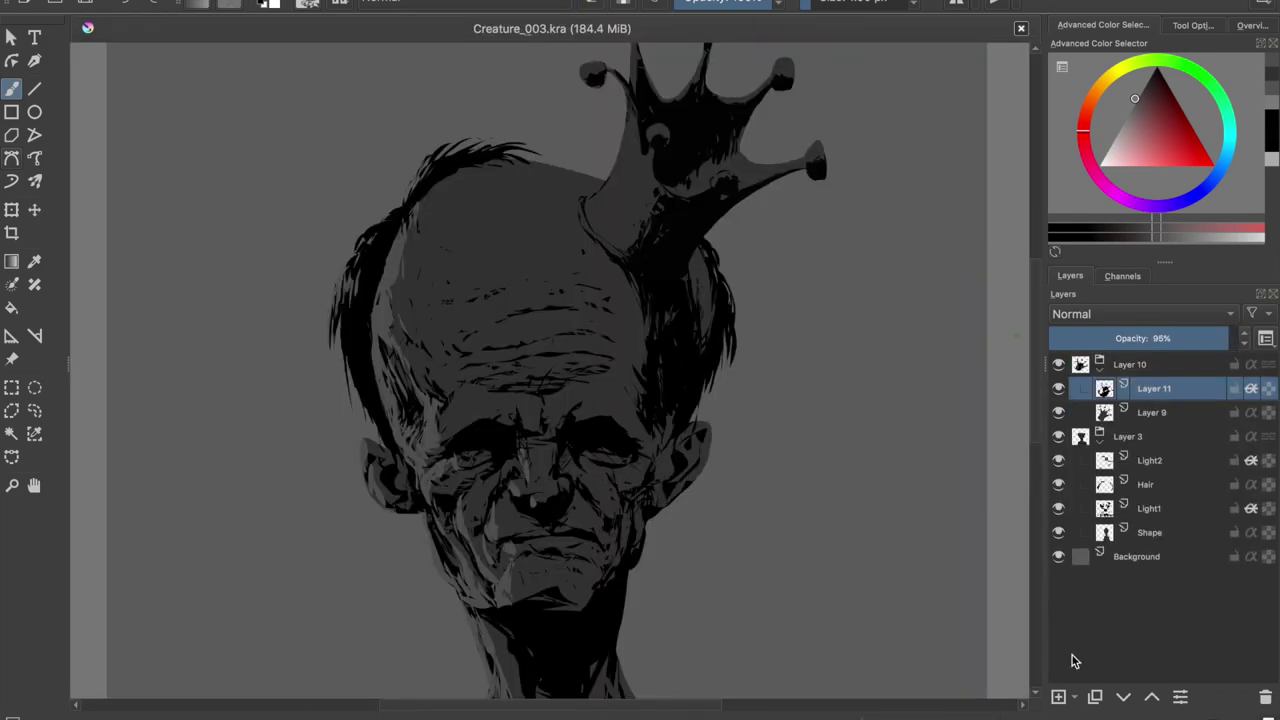
Brush light grey highlights along the crown's left stalk, redoing the first stroke.
scroll(600, 228, up, 2)
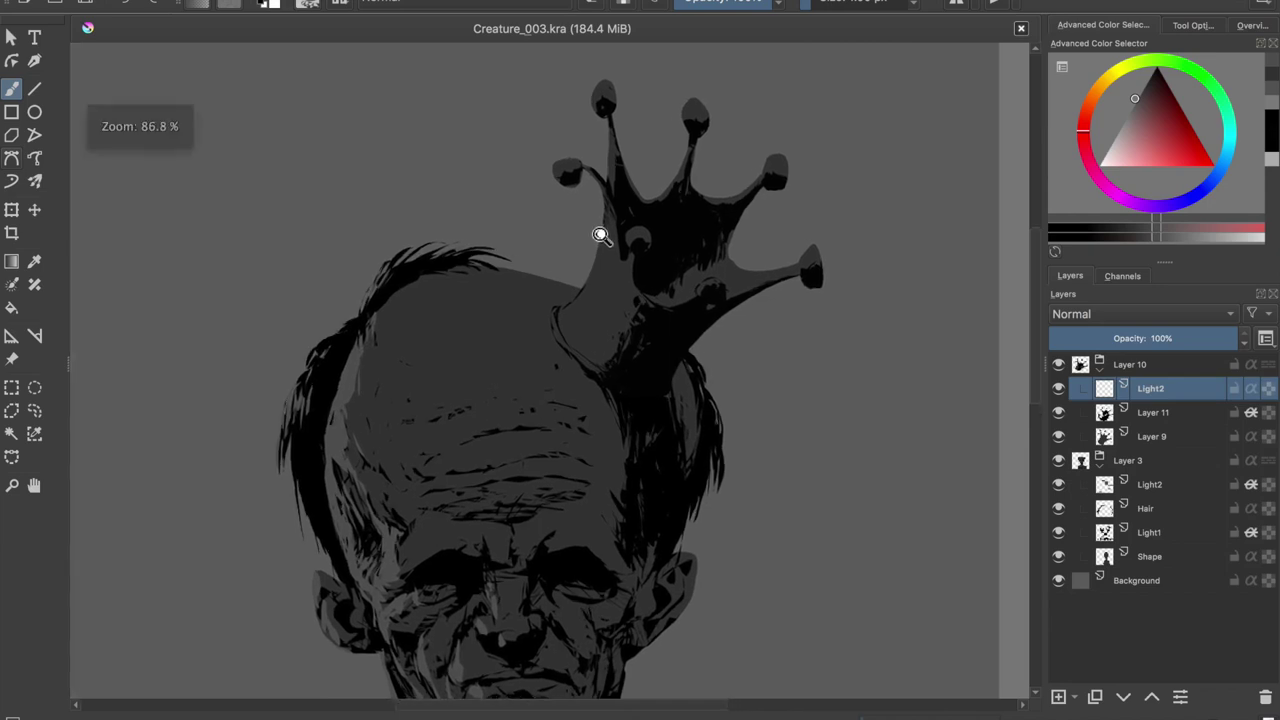
scroll(604, 226, up, 1)
scroll(604, 226, up, 2)
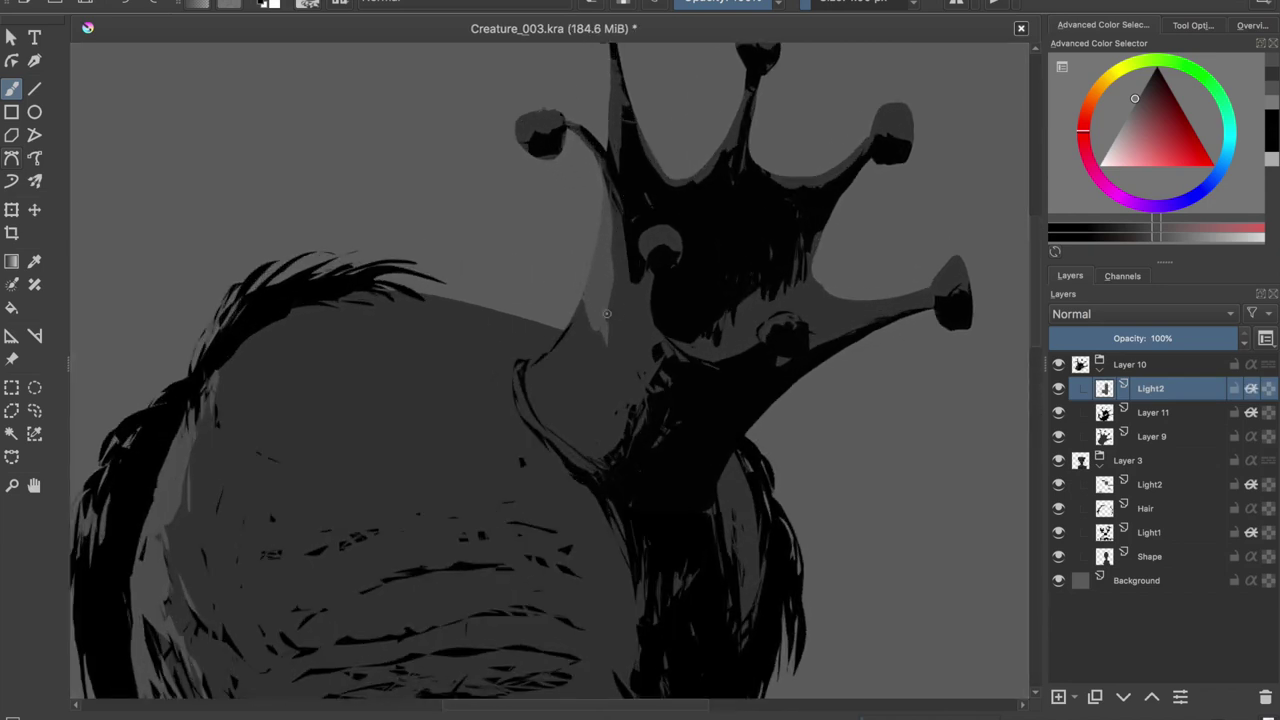
mouse_move(581, 298)
mouse_down()
mouse_move(600, 271)
mouse_move(645, 272)
mouse_move(624, 292)
mouse_up()
key(ctrl+z)
drag(602, 103, 604, 153)
drag(601, 210, 613, 262)
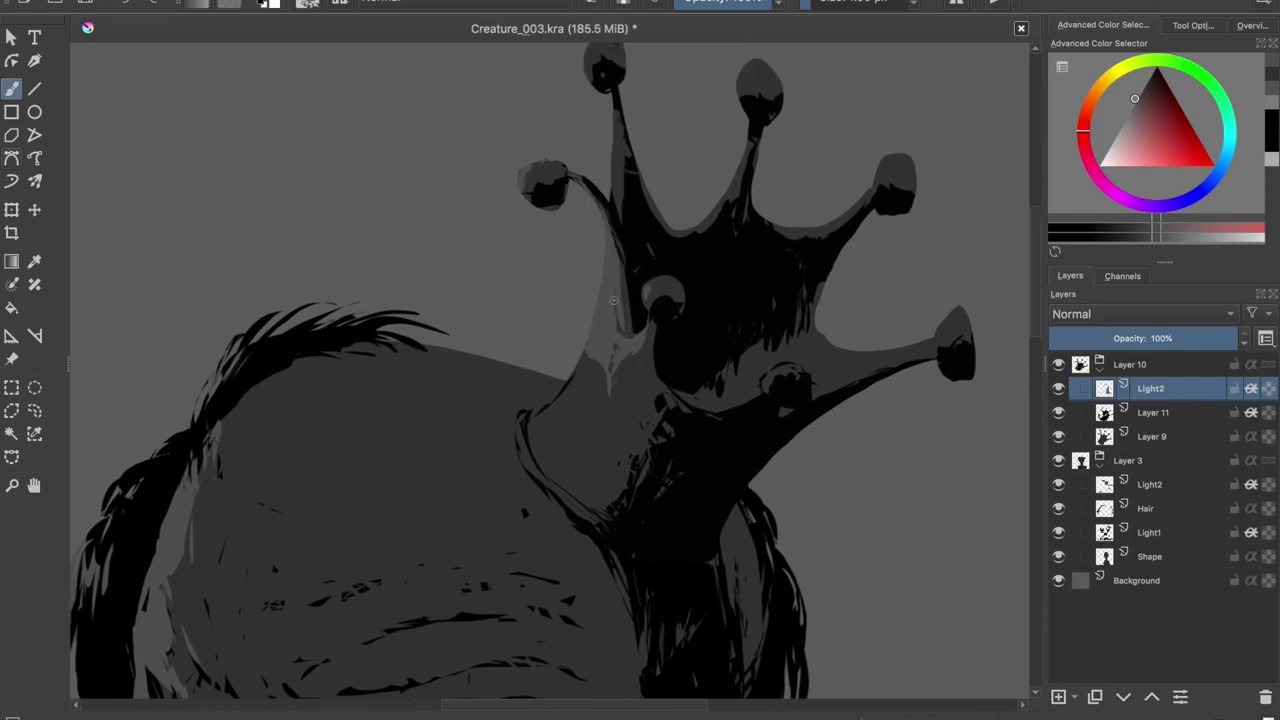
Add light strokes down the crown's left and right stalks, save, and mirror-check the crown.
scroll(633, 161, up, 2)
drag(614, 146, 615, 271)
mouse_move(742, 141)
mouse_down()
mouse_move(750, 205)
mouse_move(681, 287)
mouse_up()
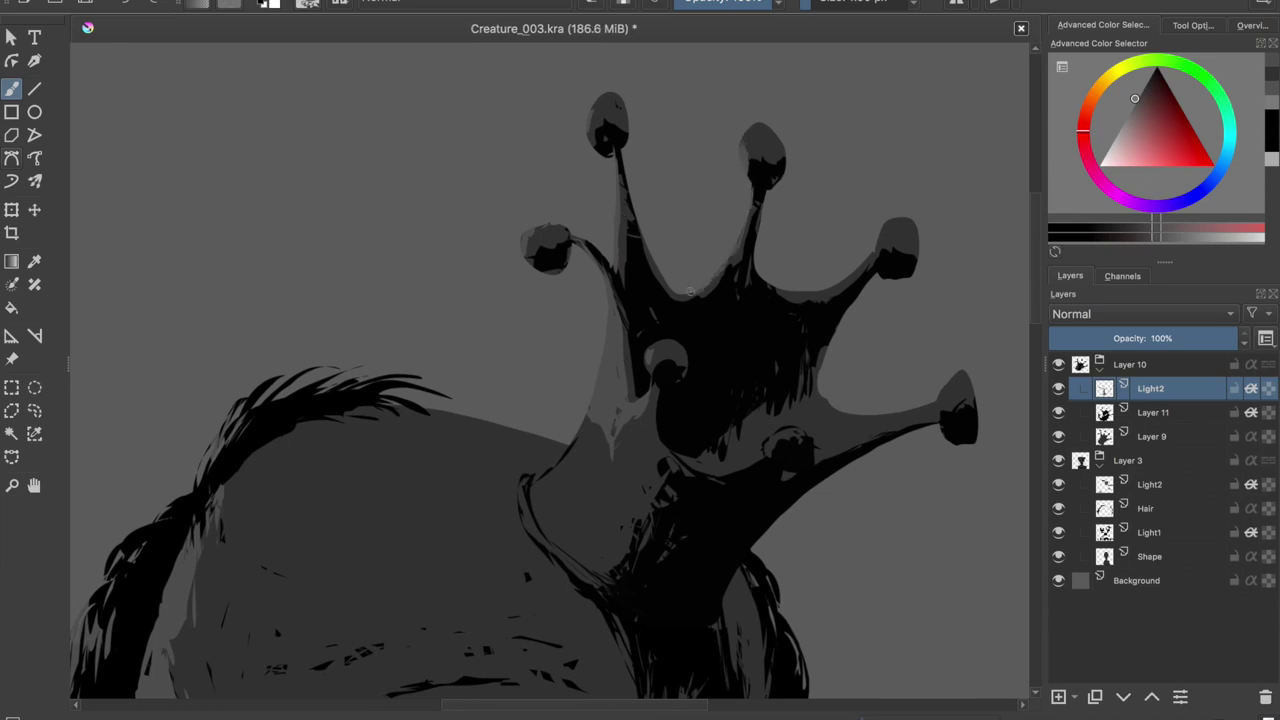
key(ctrl+s)
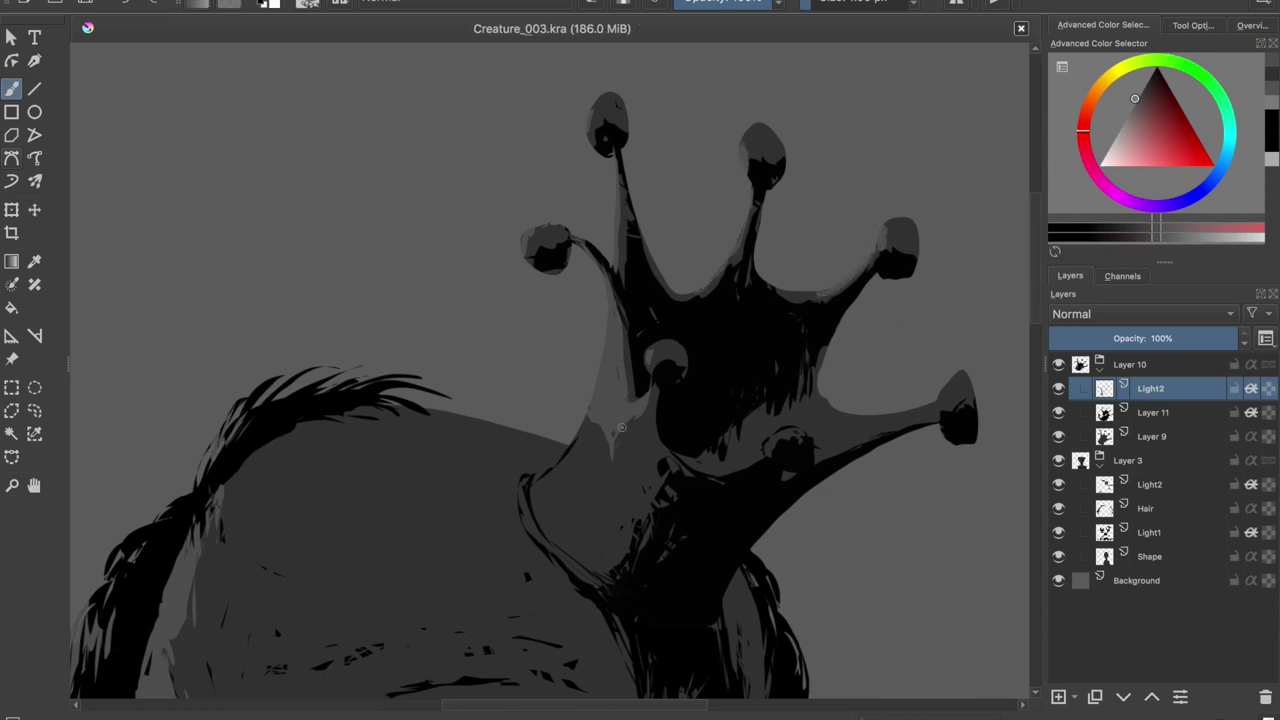
scroll(640, 400, down, 2)
scroll(668, 466, down, 1)
scroll(555, 218, up, 1)
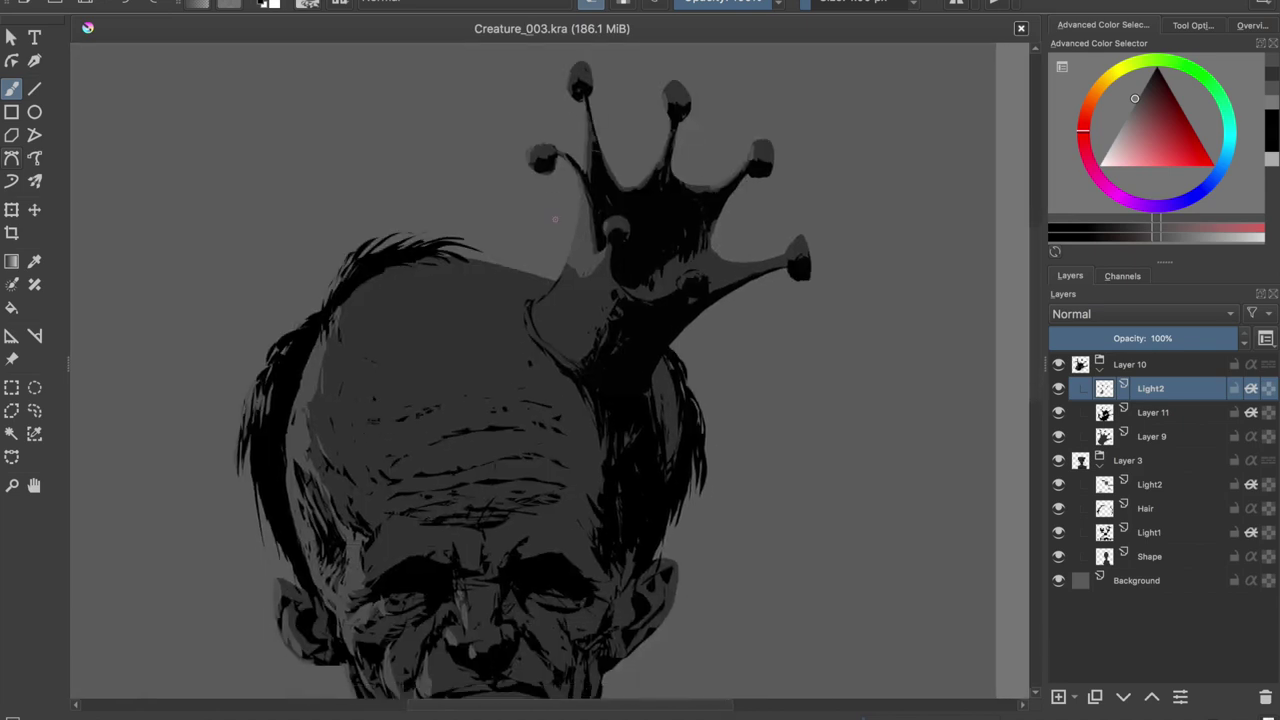
key(m)
key(m)
Touch up the crown base, then select Layer 3's Light2 layer and toggle it to compare.
key(m)
scroll(563, 307, down, 2)
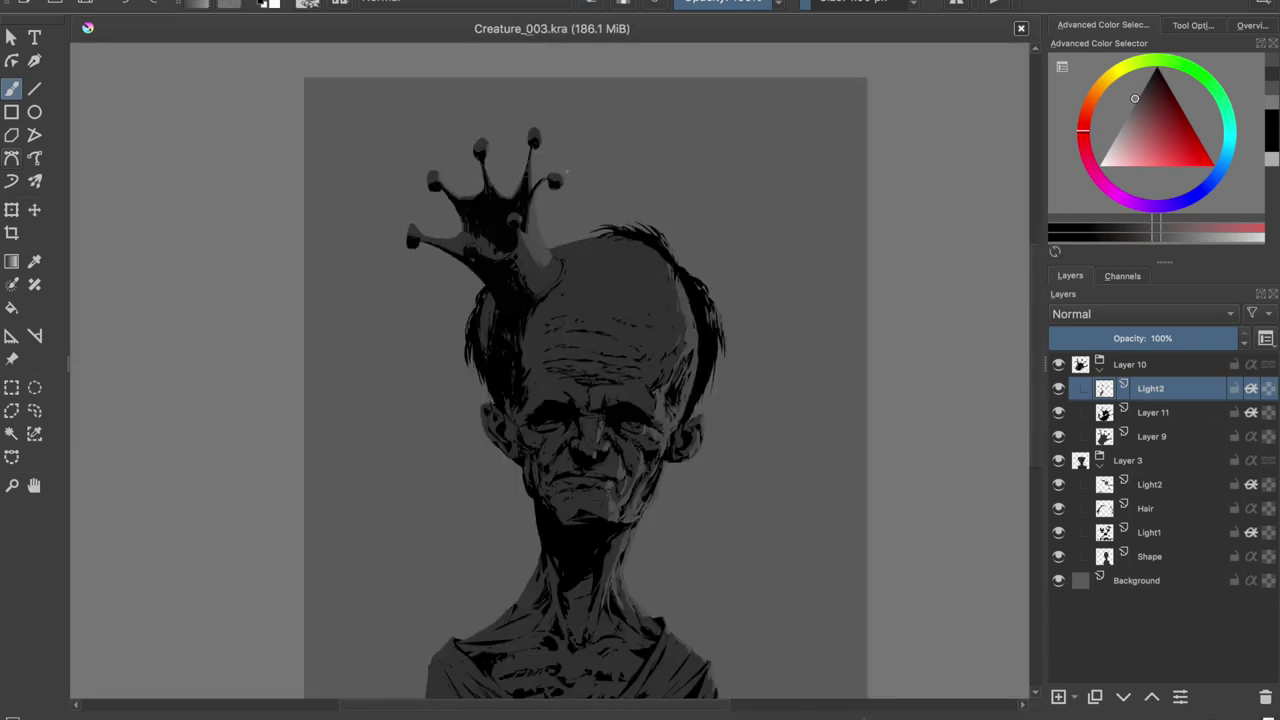
key(m)
scroll(563, 307, up, 2)
drag(540, 330, 574, 262)
click(1150, 484)
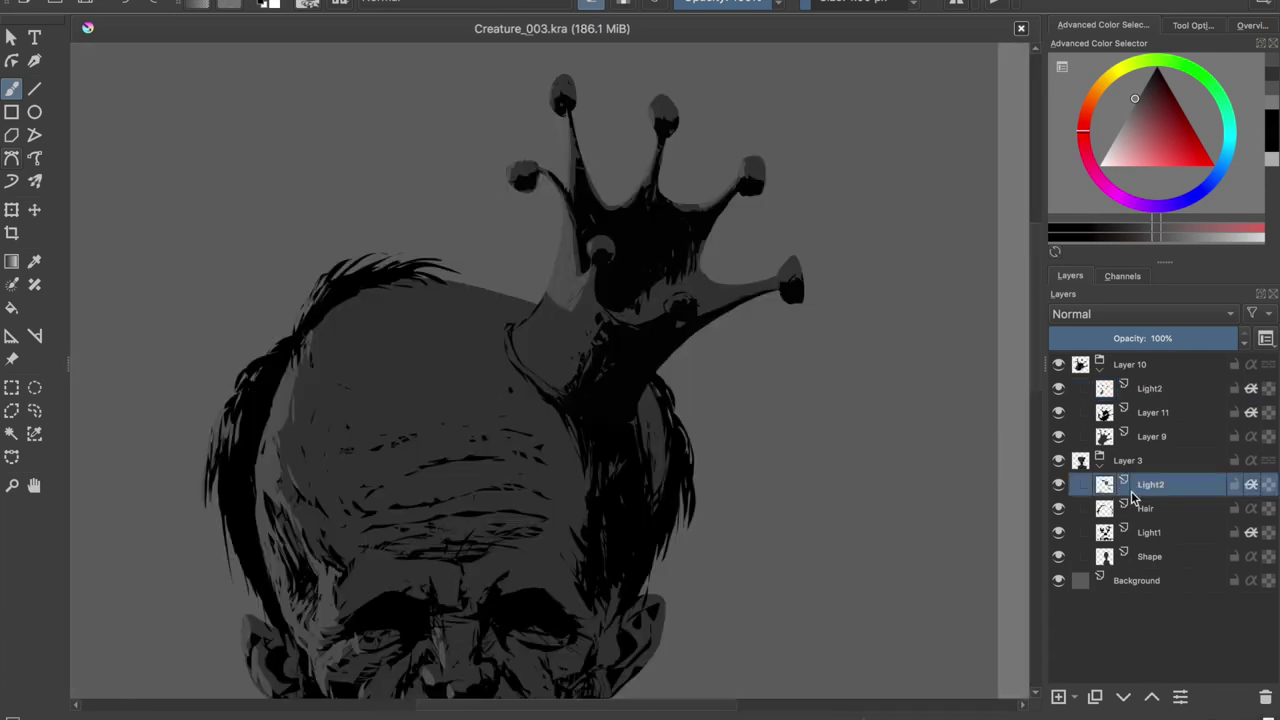
scroll(560, 300, down, 2)
scroll(510, 150, up, 2)
click(1058, 484)
click(1058, 484)
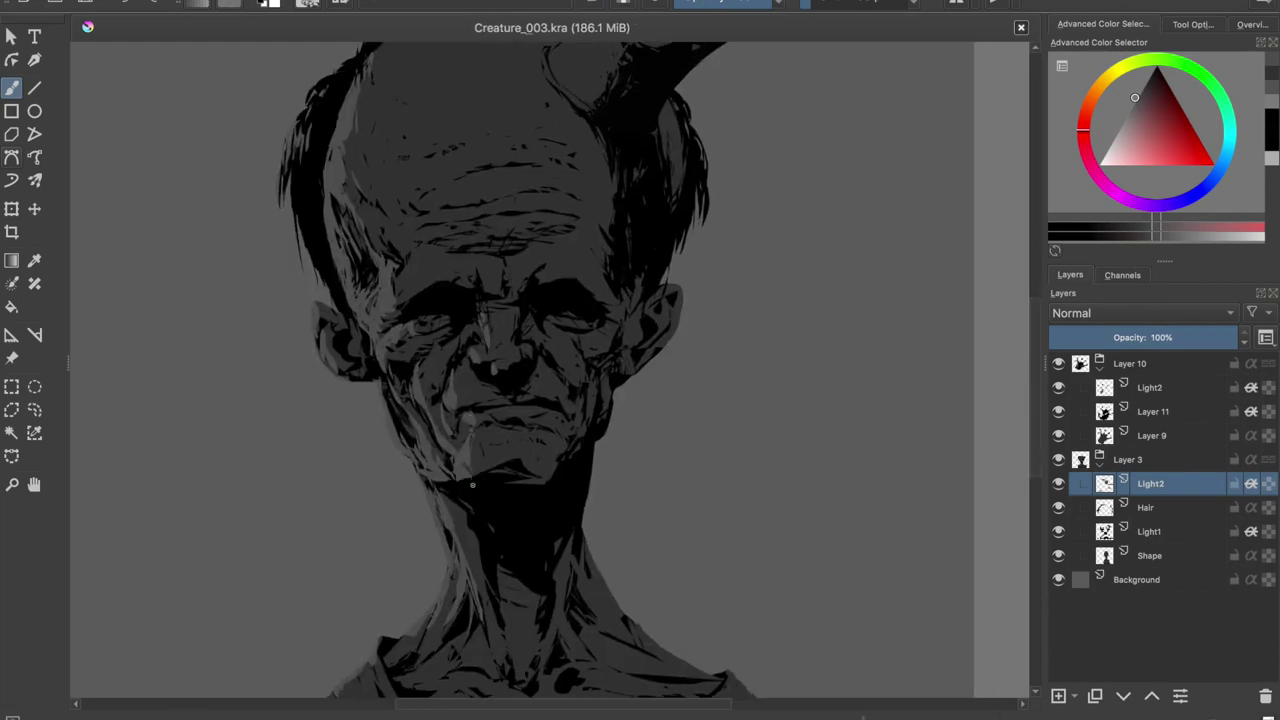
key(m)
key(m)
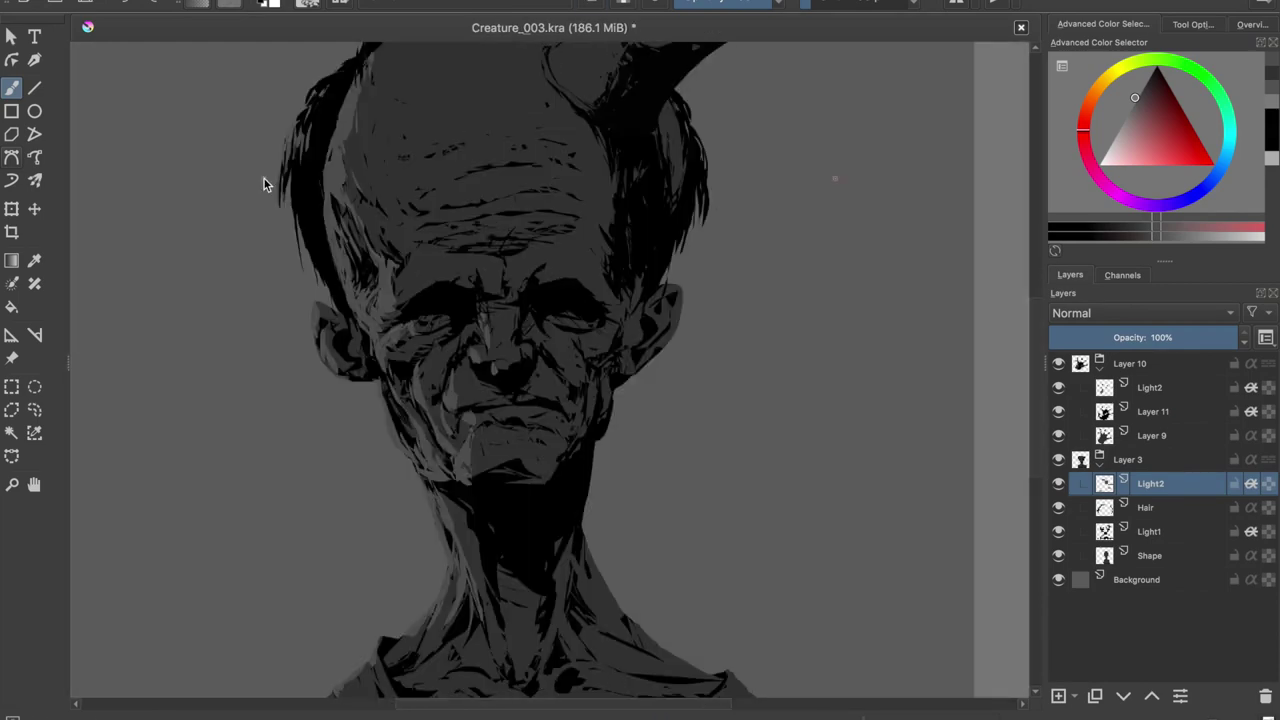
Try a dark neck stroke, revert it, and sample a grey from the forehead.
drag(490, 484, 494, 500)
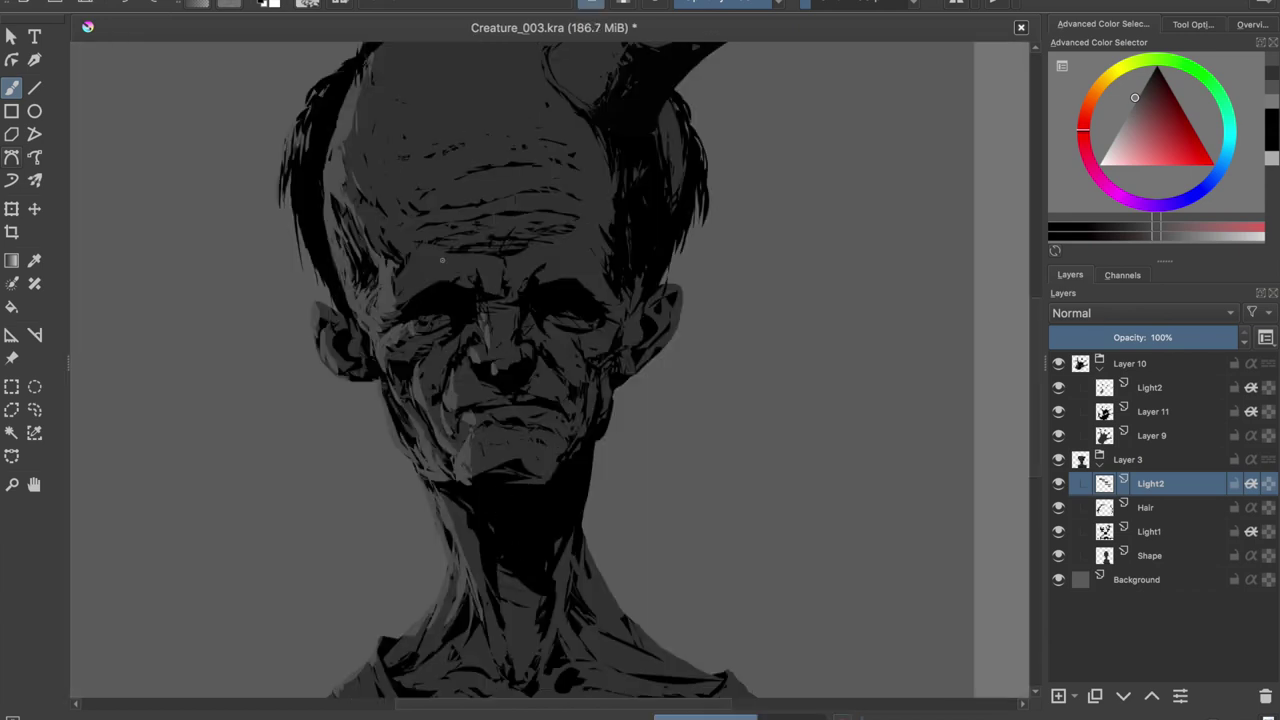
key(ctrl+s)
key(Page_Down)
key(Page_Down)
ctrl+click(503, 457)
key(ctrl+z)
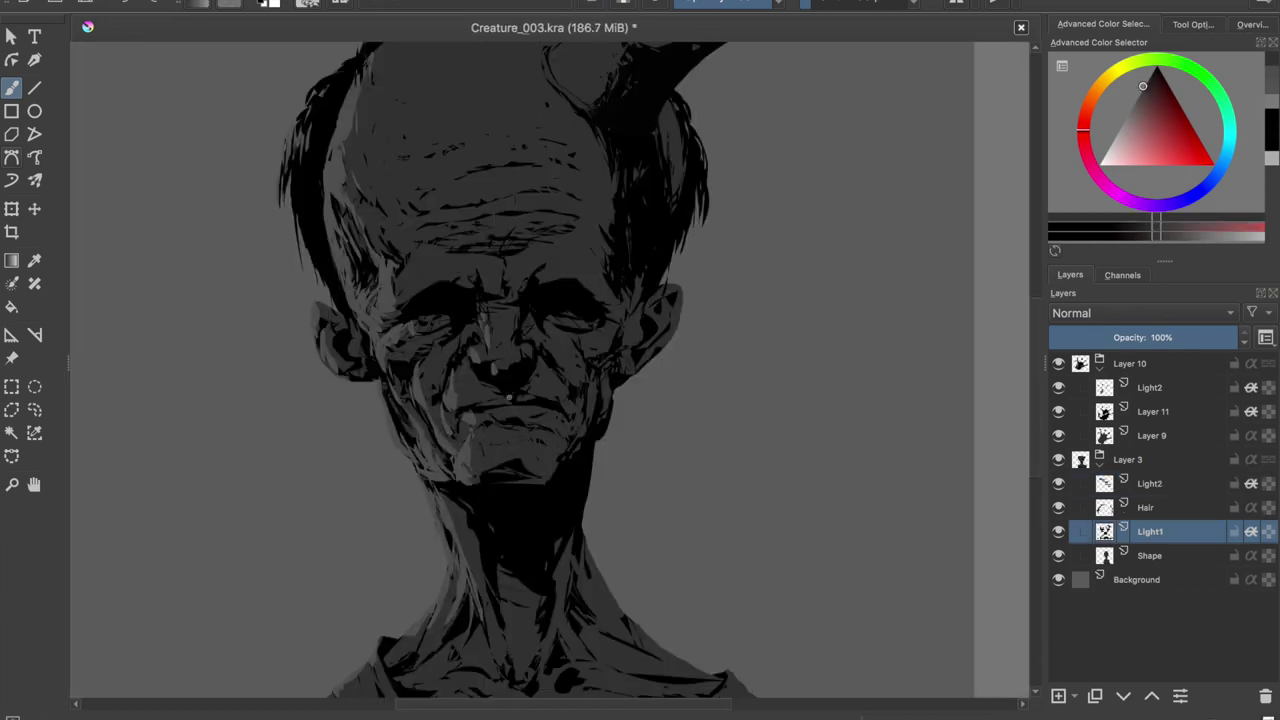
key(ctrl+z)
ctrl+click(365, 205)
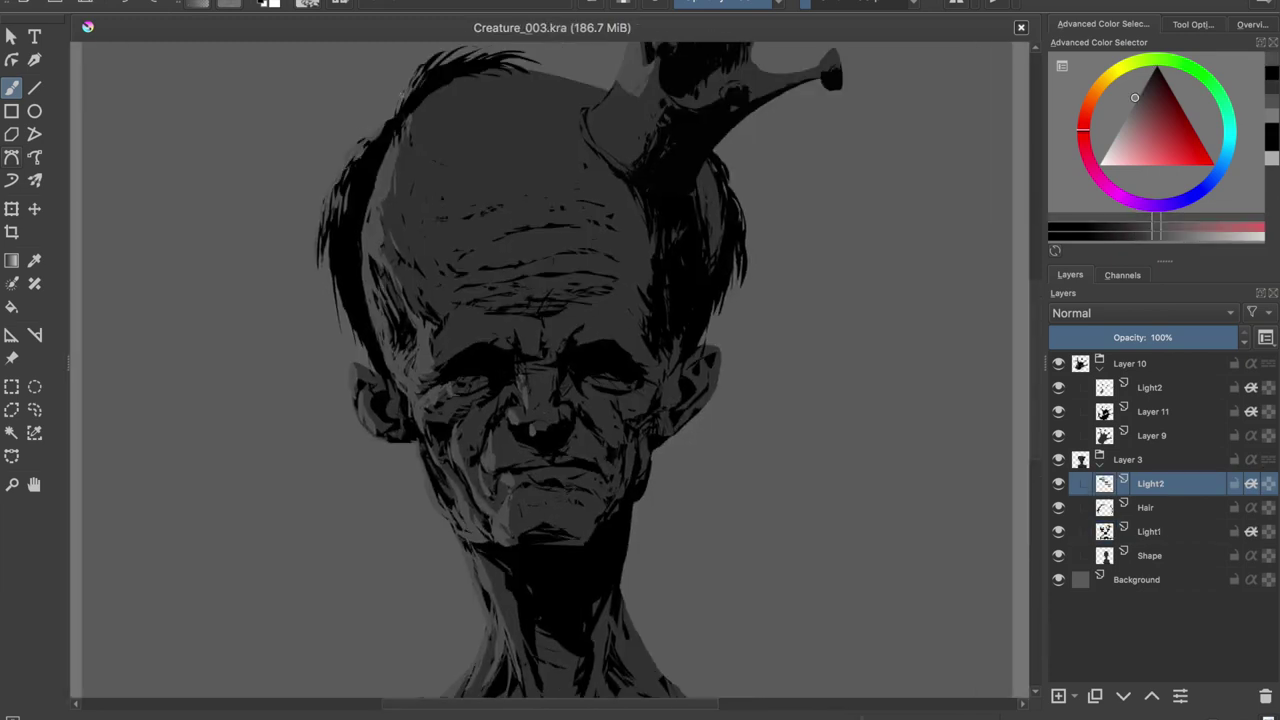
key(ctrl+shift+z)
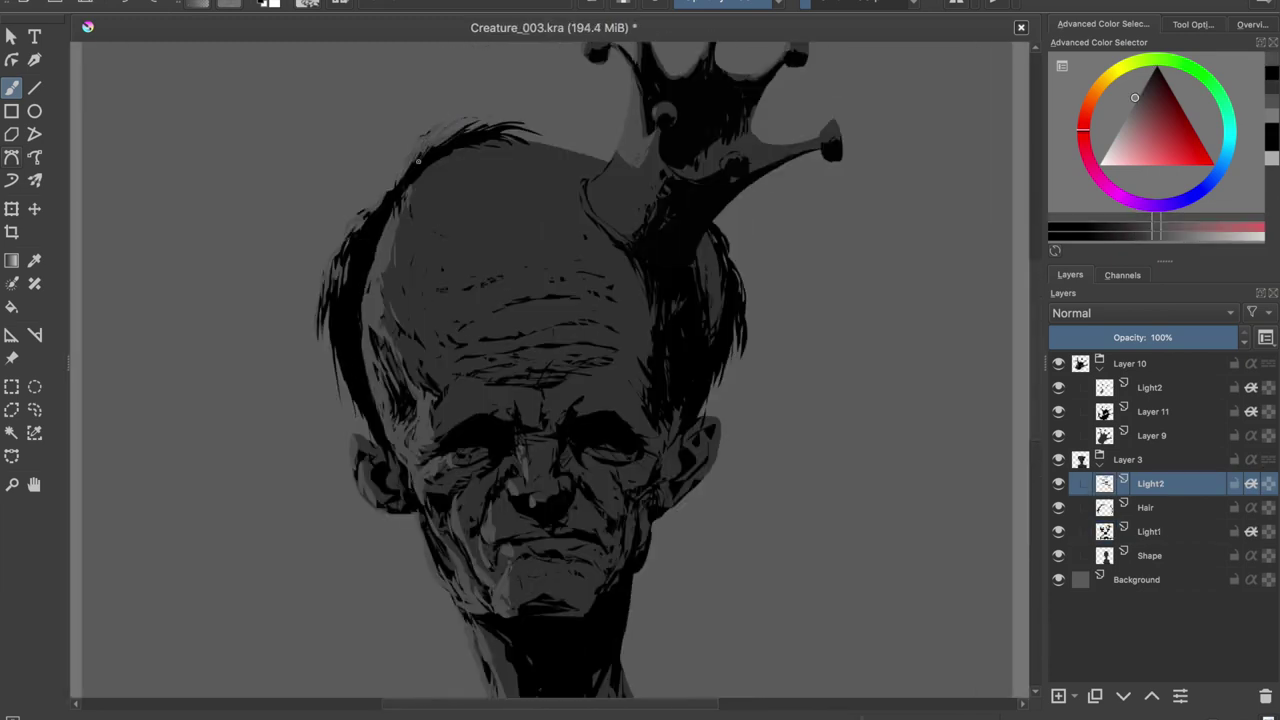
Paint four light grey hair strands on the head's left side and mirror-check them.
mouse_move(375, 212)
mouse_down()
mouse_move(332, 296)
mouse_move(336, 374)
mouse_up()
drag(352, 264, 352, 404)
mouse_move(380, 222)
mouse_down()
mouse_move(342, 380)
mouse_move(384, 448)
mouse_up()
drag(394, 182, 350, 282)
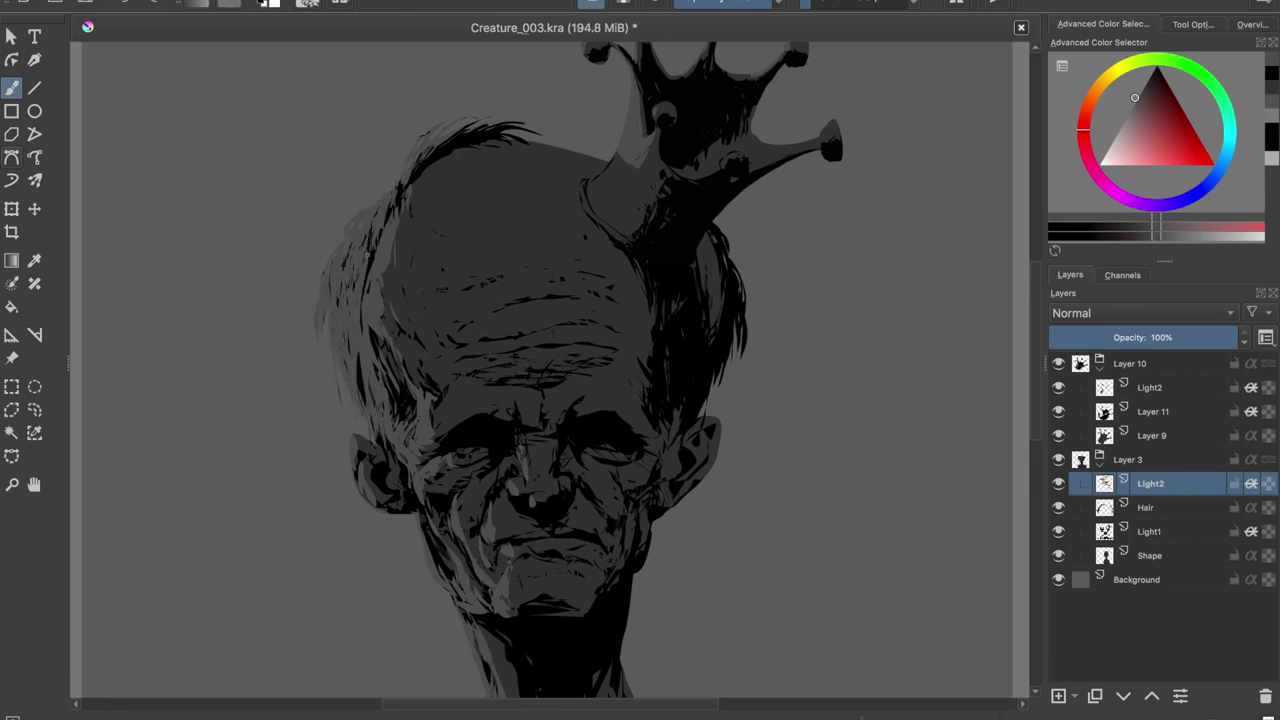
key(m)
key(m)
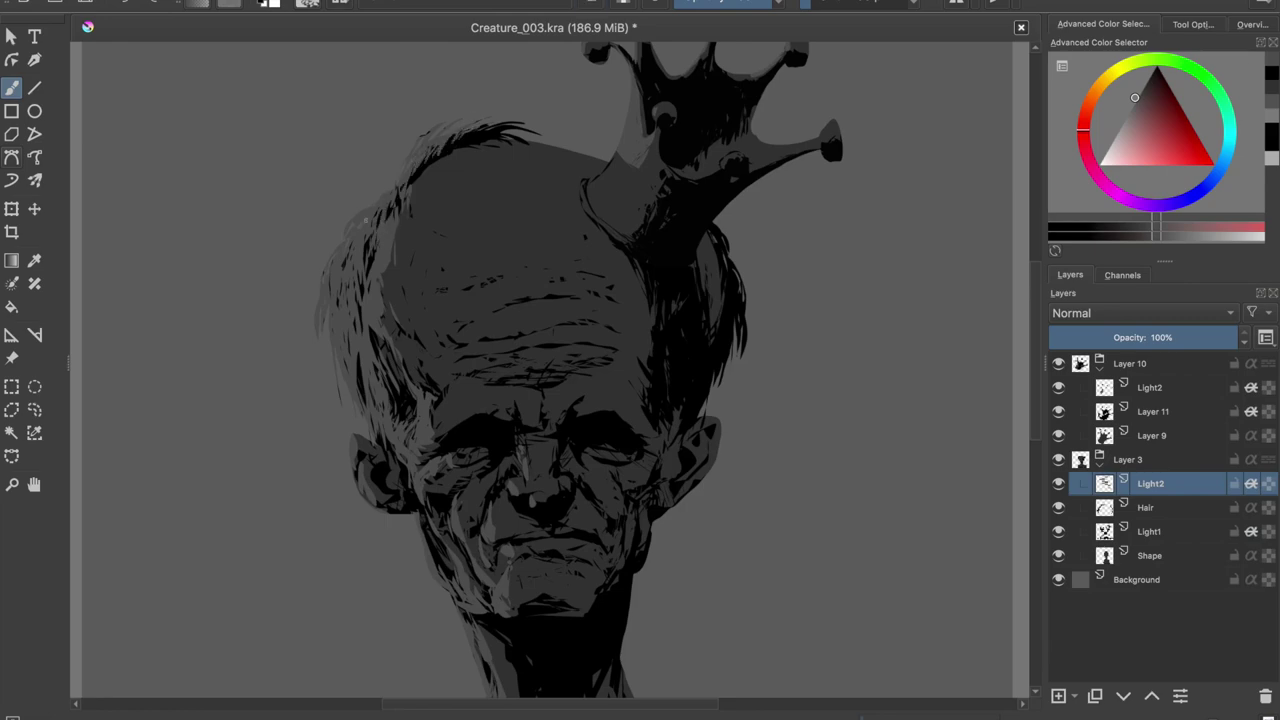
Thicken the left hair and top of the head with dark strokes, then unmirror the view.
scroll(330, 313, down, 3)
scroll(351, 280, up, 2)
scroll(351, 280, up, 1)
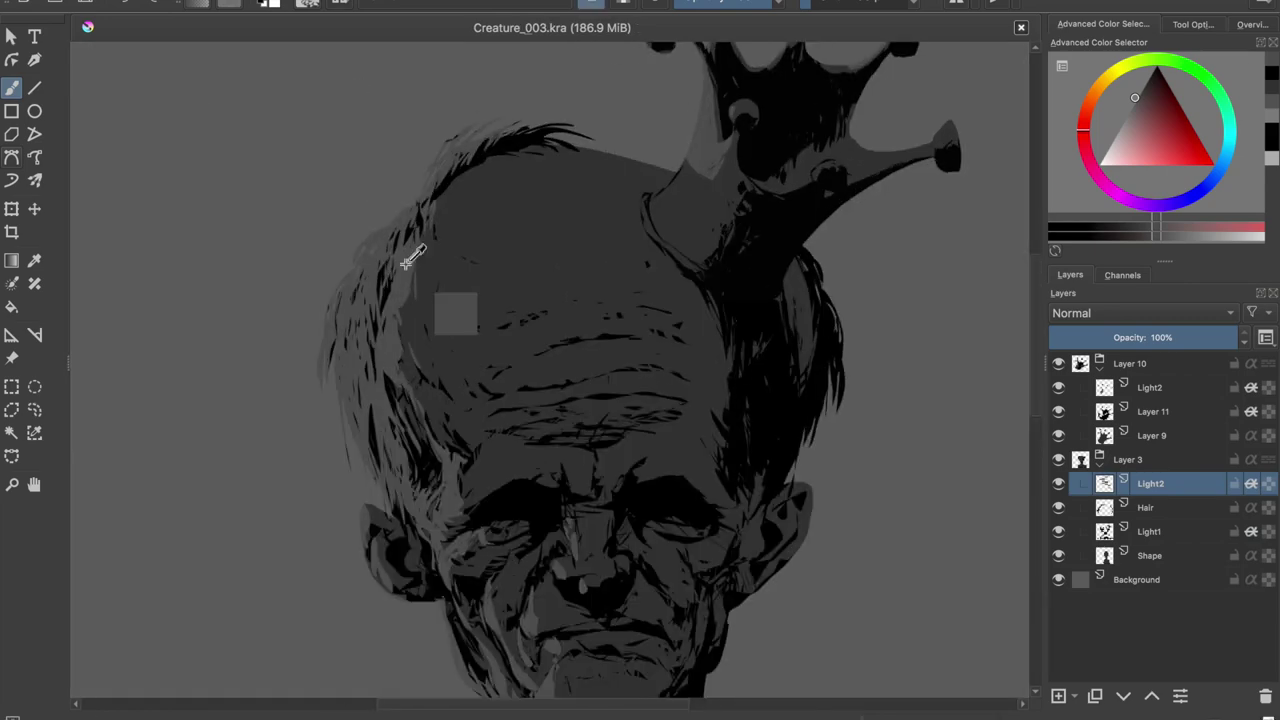
scroll(423, 215, down, 2)
scroll(423, 215, up, 1)
scroll(423, 297, up, 1)
scroll(423, 297, up, 2)
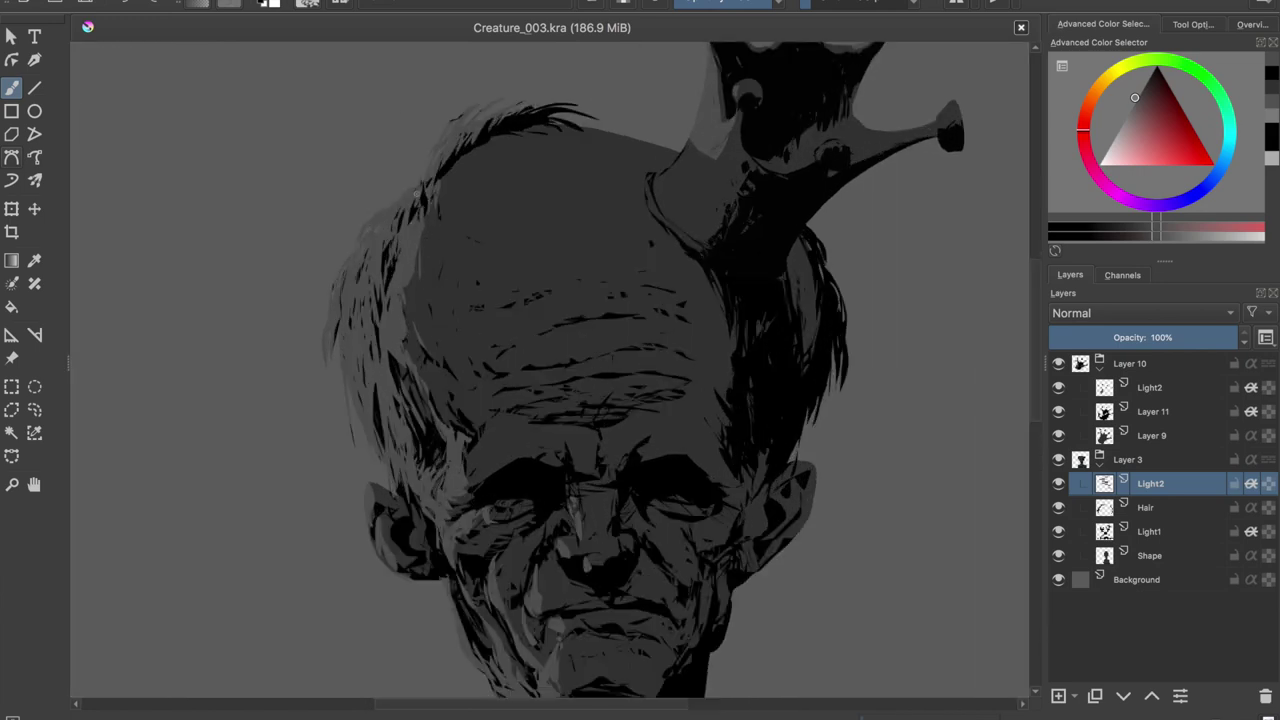
mouse_move(398, 310)
mouse_down()
mouse_move(416, 254)
mouse_move(356, 278)
mouse_move(350, 378)
mouse_up()
drag(350, 300, 396, 466)
drag(478, 200, 522, 164)
scroll(400, 330, down, 1)
key(m)
key(m)
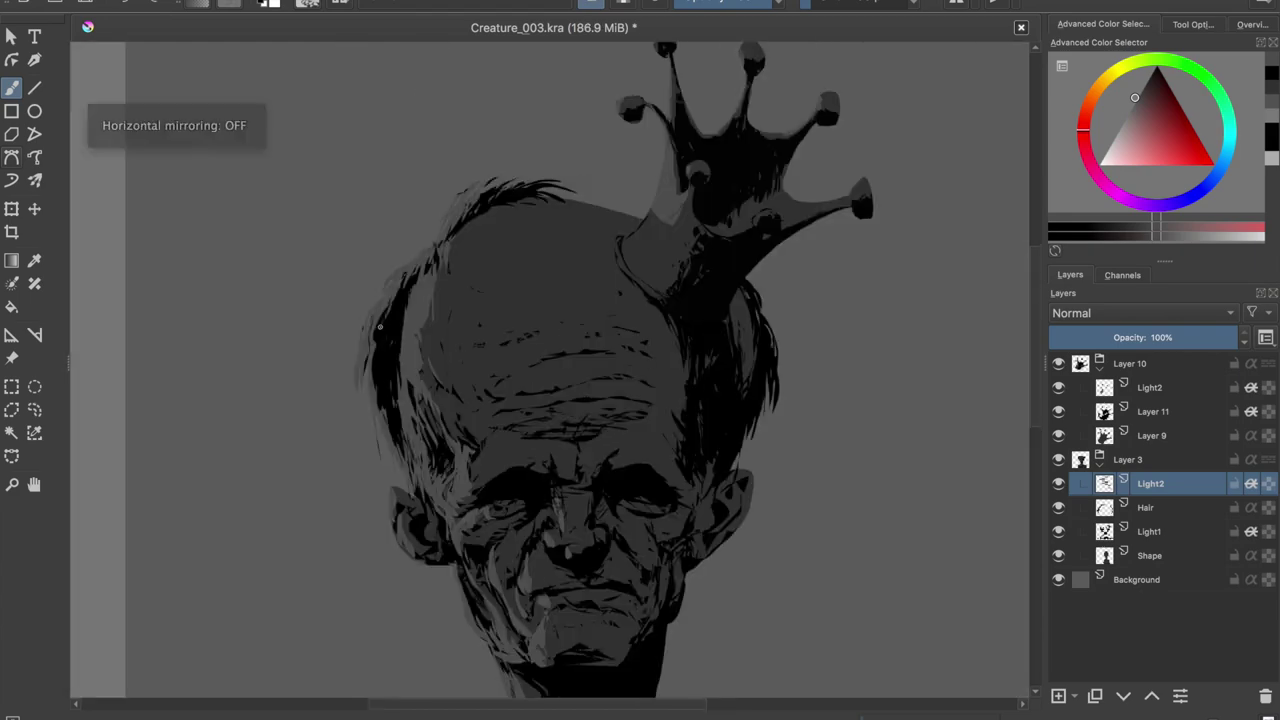
key(plus)
key(ctrl+s)
key(ctrl+u)
drag(986, 346, 869, 345)
click(1085, 481)
key(minus)
click(1138, 579)
key(ctrl+u)
click(1161, 482)
key(plus)
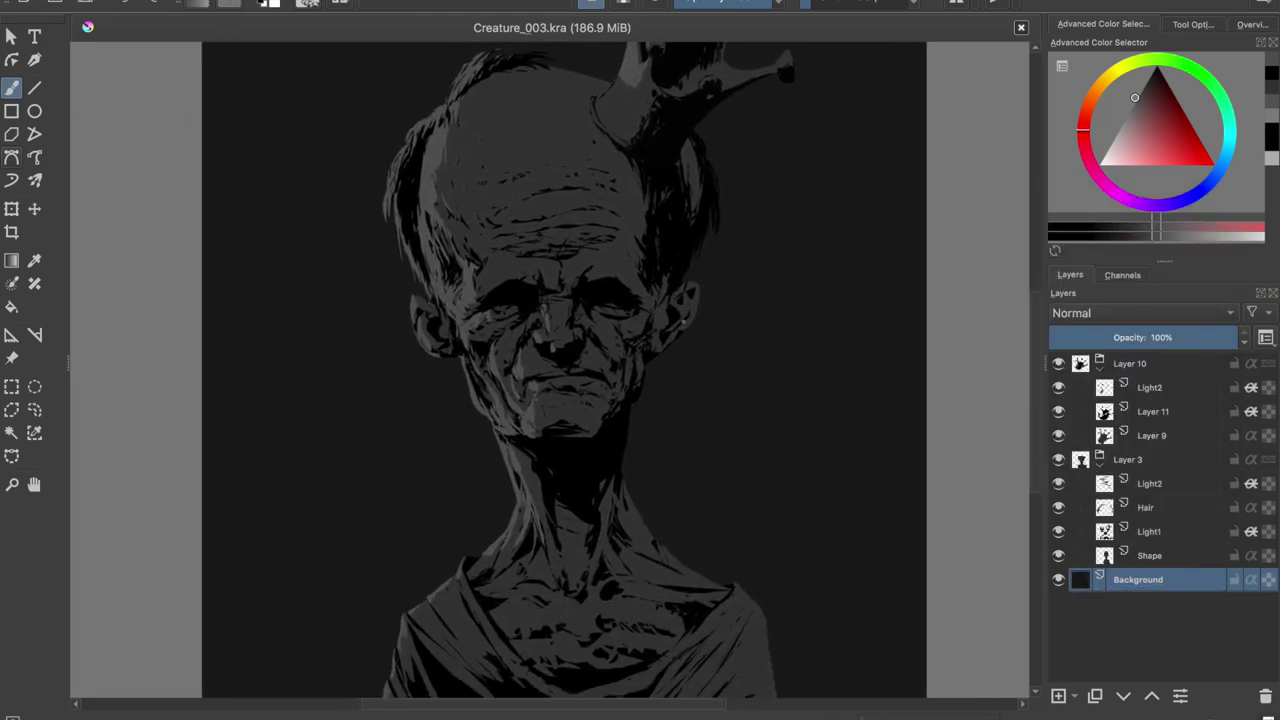
key(minus)
key(m)
key(m)
key(ctrl+z)
click(1150, 483)
key(plus)
key(plus)
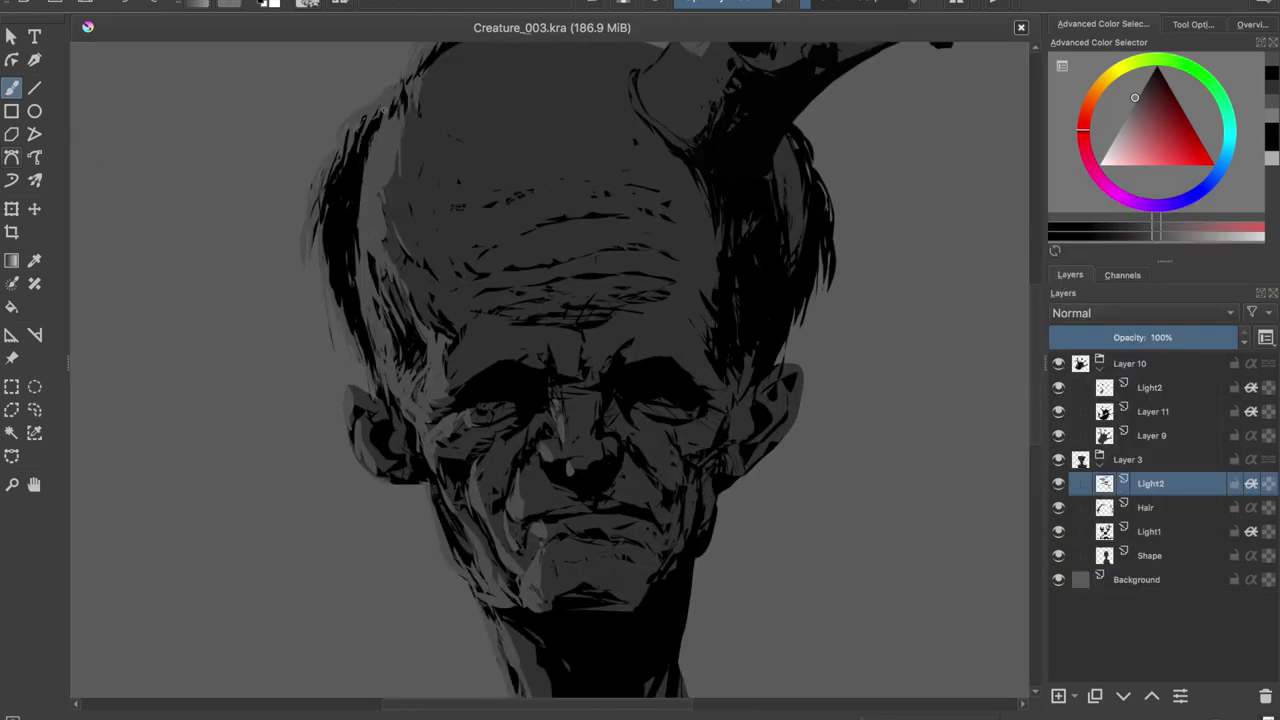
key(ctrl+z)
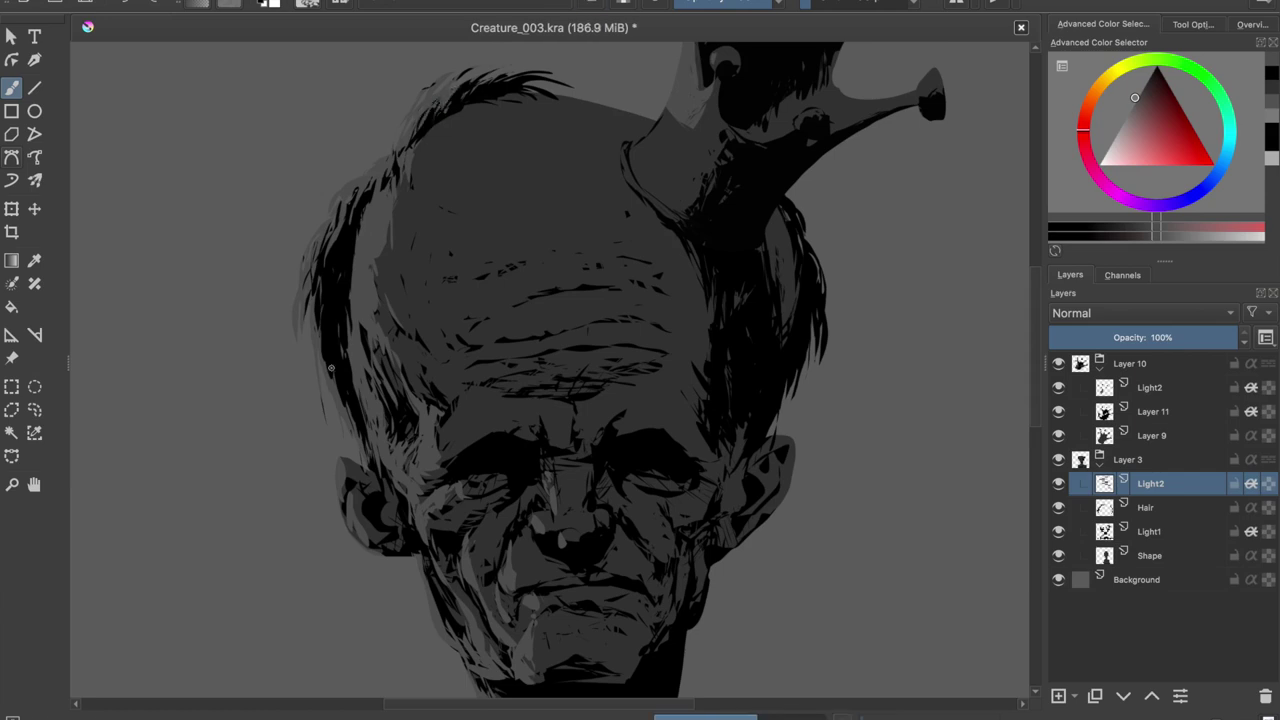
key(ctrl+z)
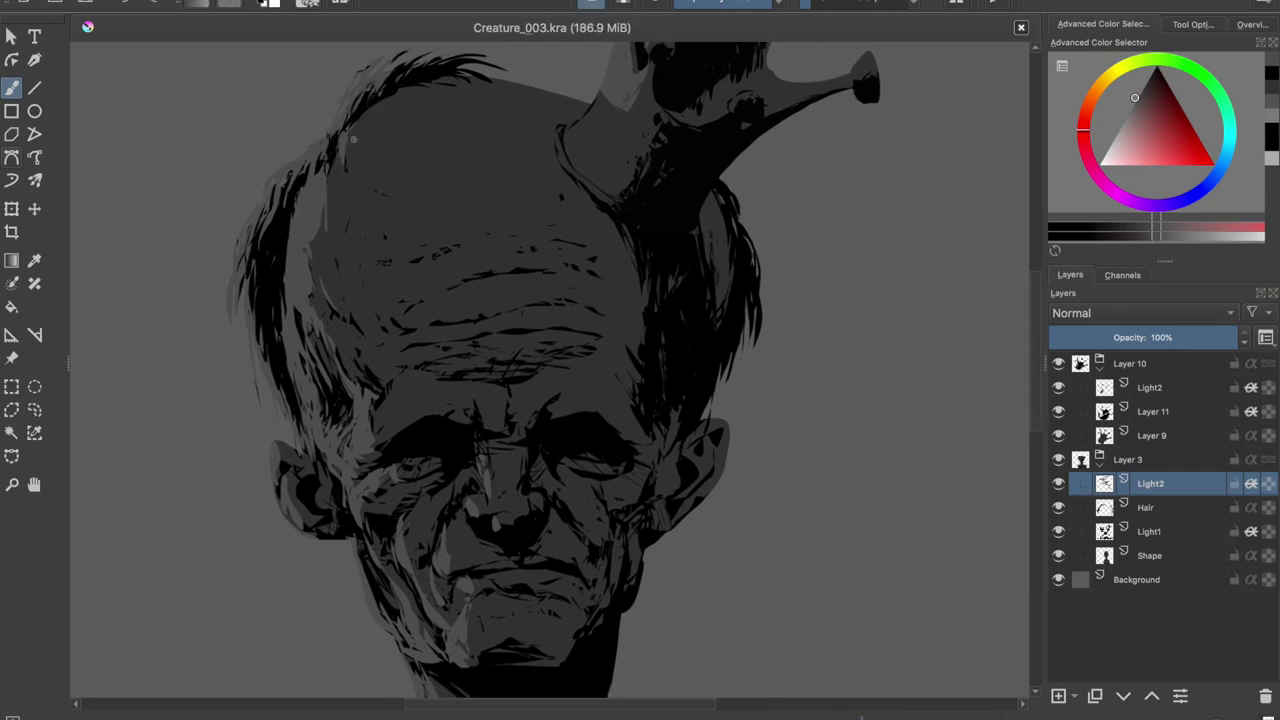
key(ctrl+shift+z)
key(minus)
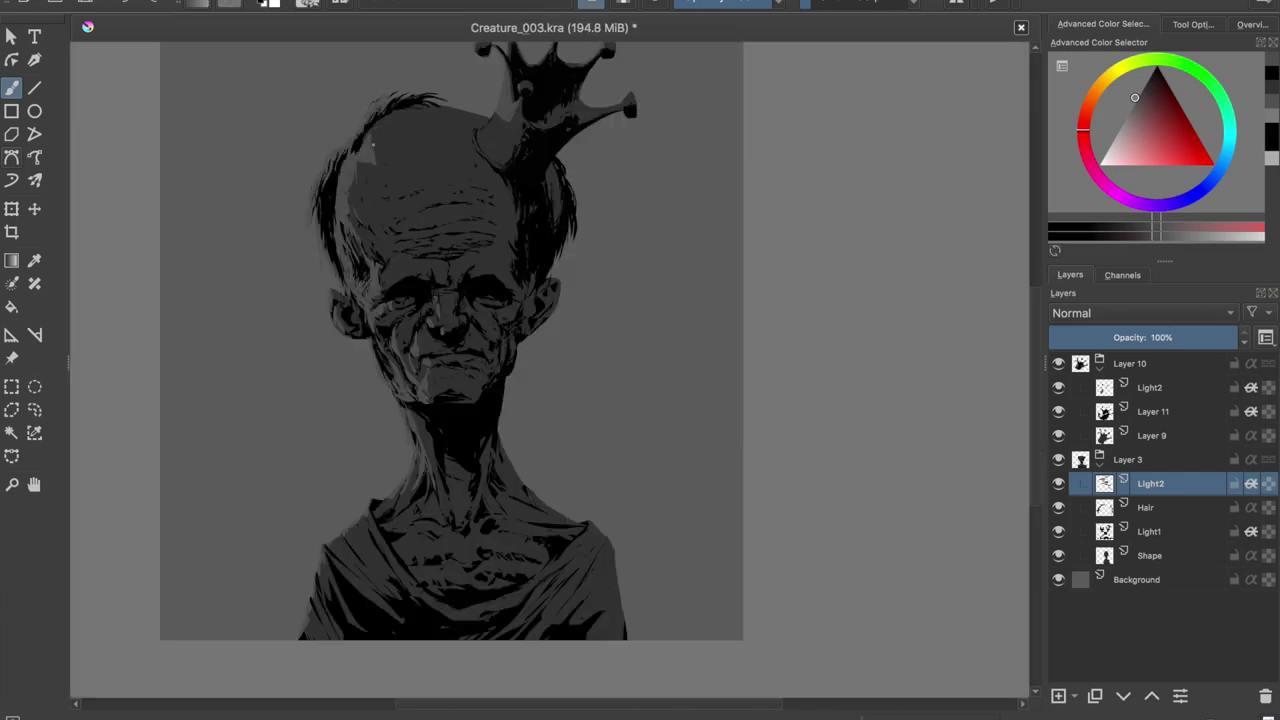
key(ctrl+z)
key(m)
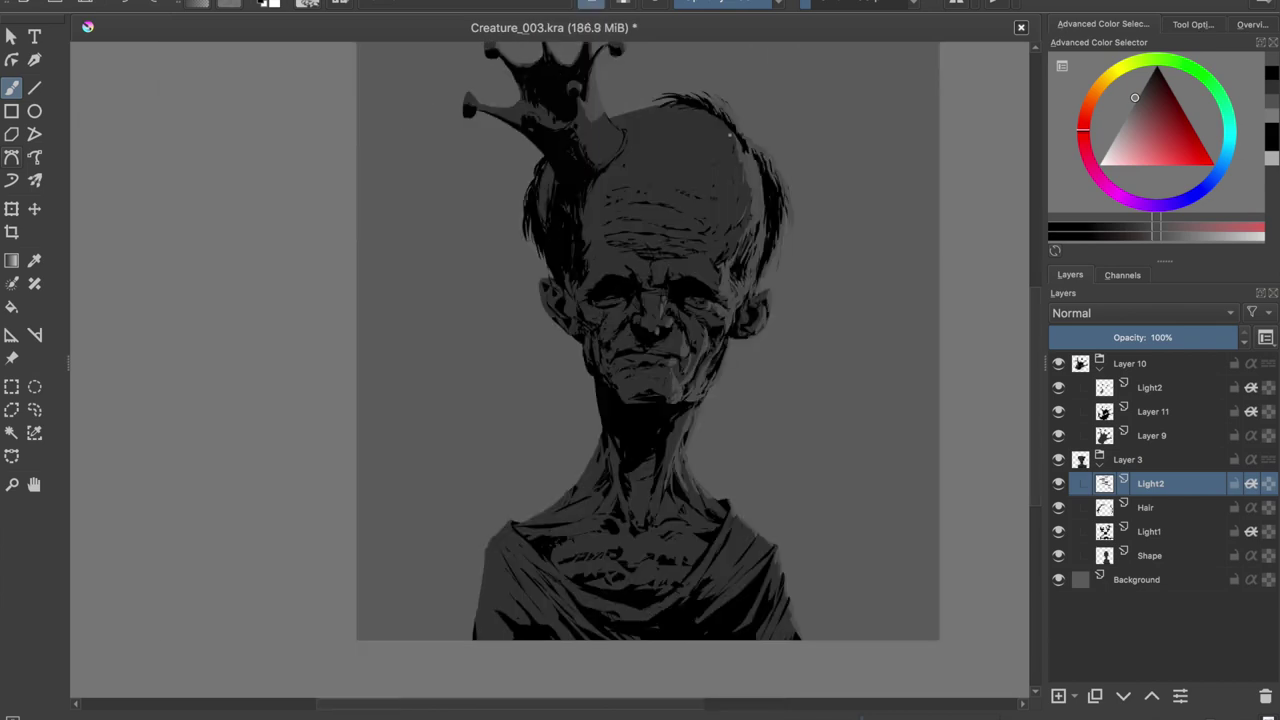
key(m)
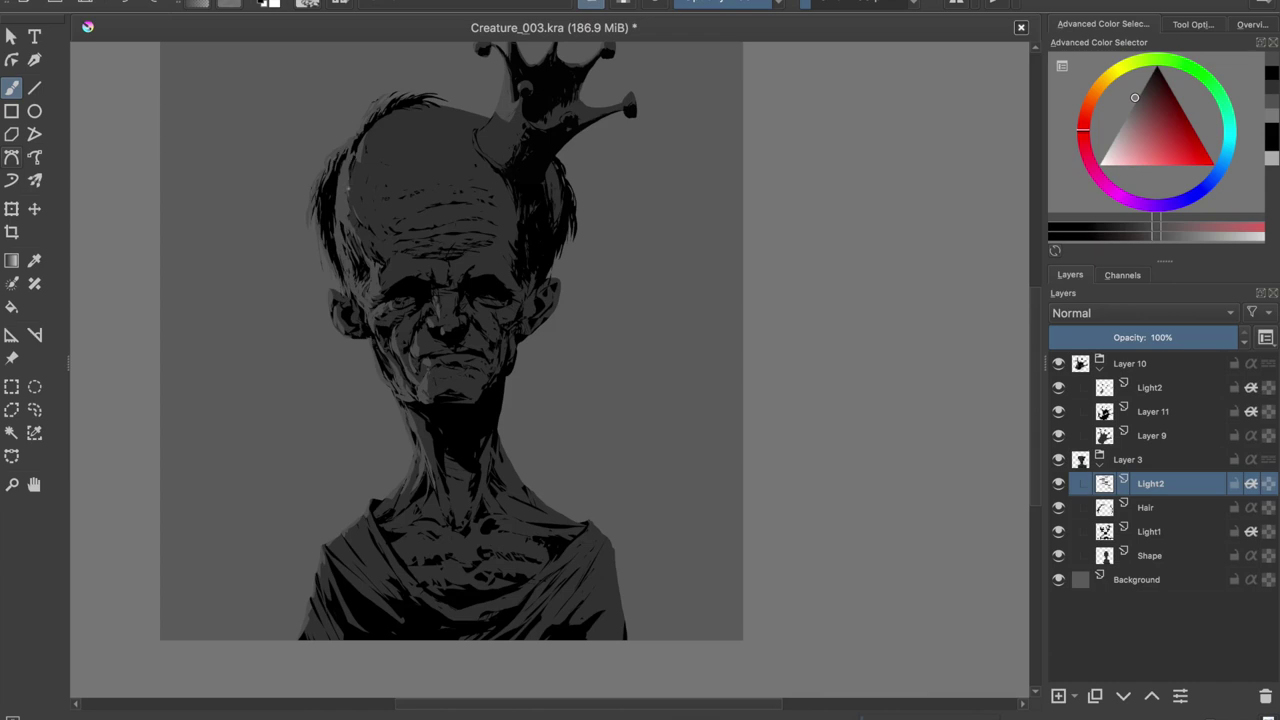
key(e)
key(e)
key(m)
key(m)
click(1058, 695)
Name the new layer Rim, switch the colour to white, and copy it into Layer 10.
double_click(1150, 483)
text(Rim)
key(Return)
key(x)
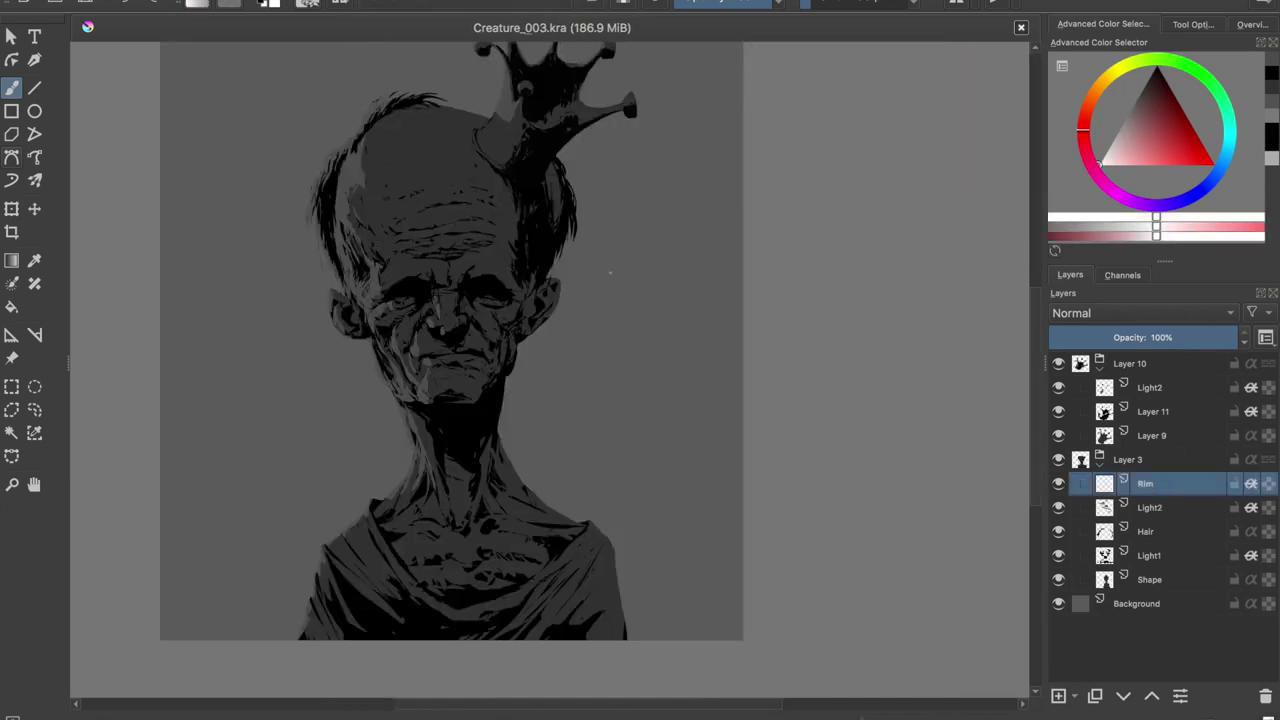
scroll(610, 272, up, 3)
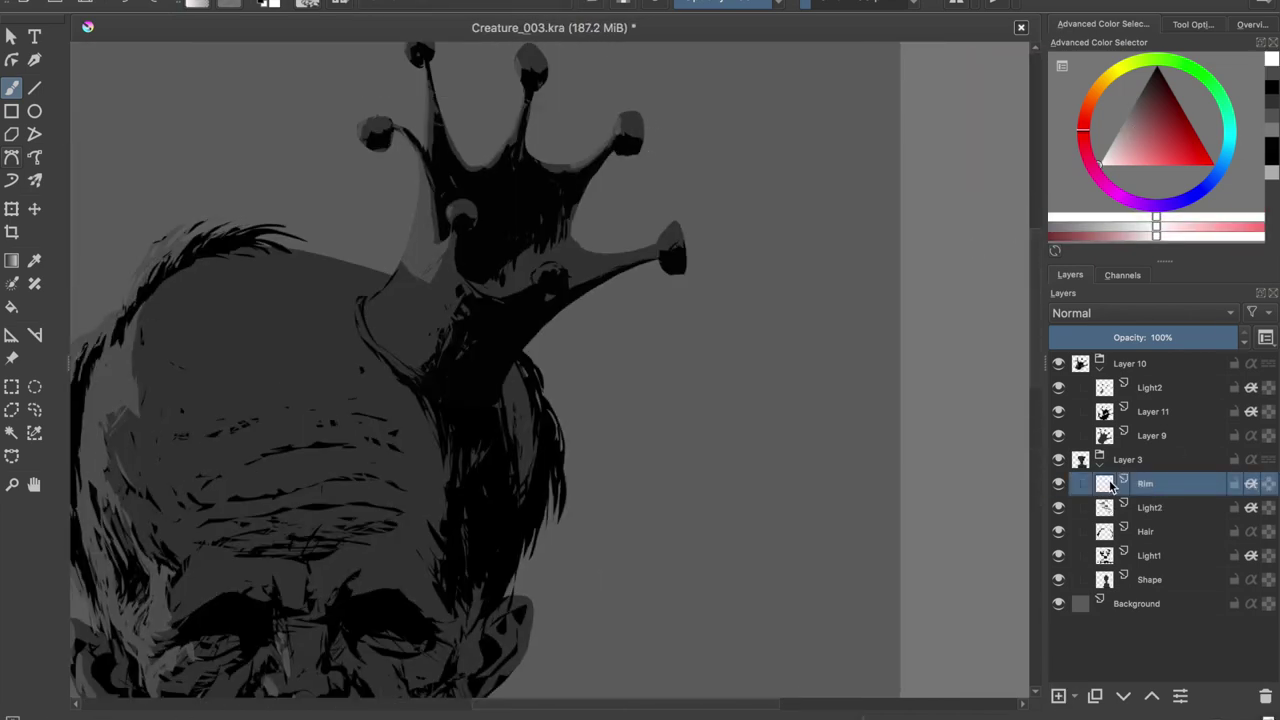
drag(1110, 485, 1110, 390)
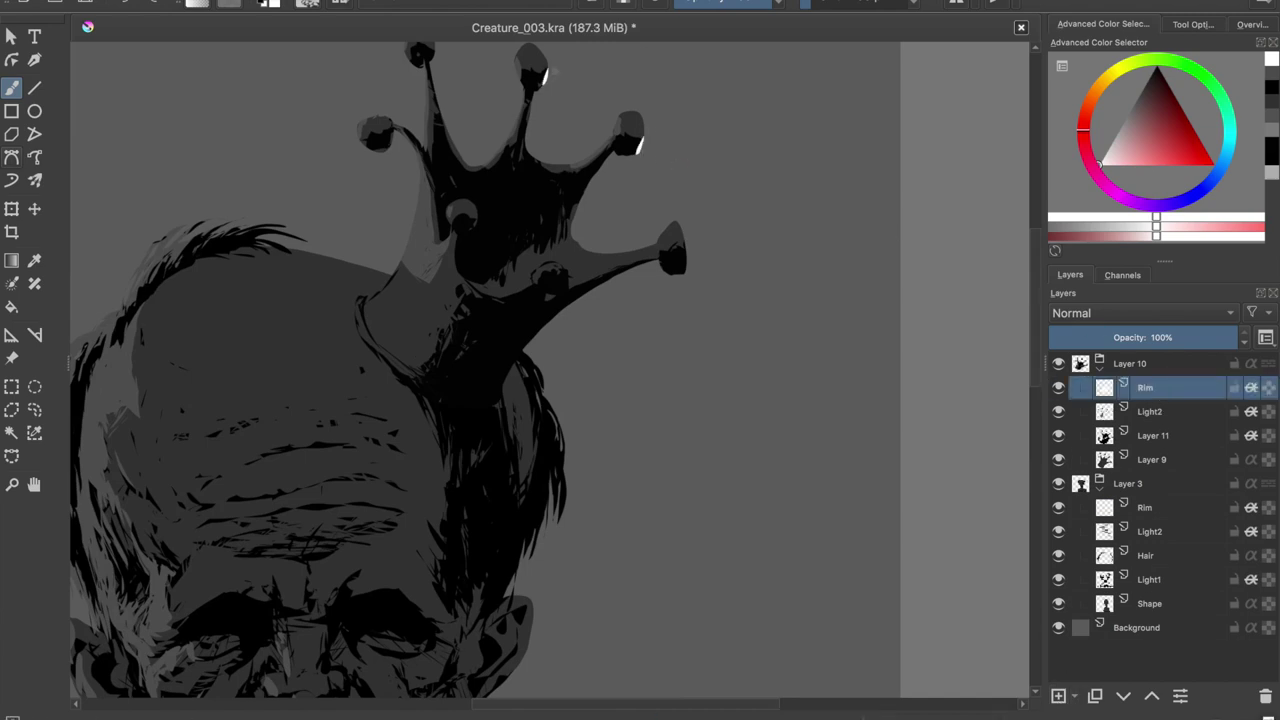
Paint white rim light on the left and right crown tips and near the base, then save.
drag(461, 108, 467, 99)
mouse_move(716, 304)
mouse_down()
mouse_move(718, 322)
mouse_move(722, 292)
mouse_up()
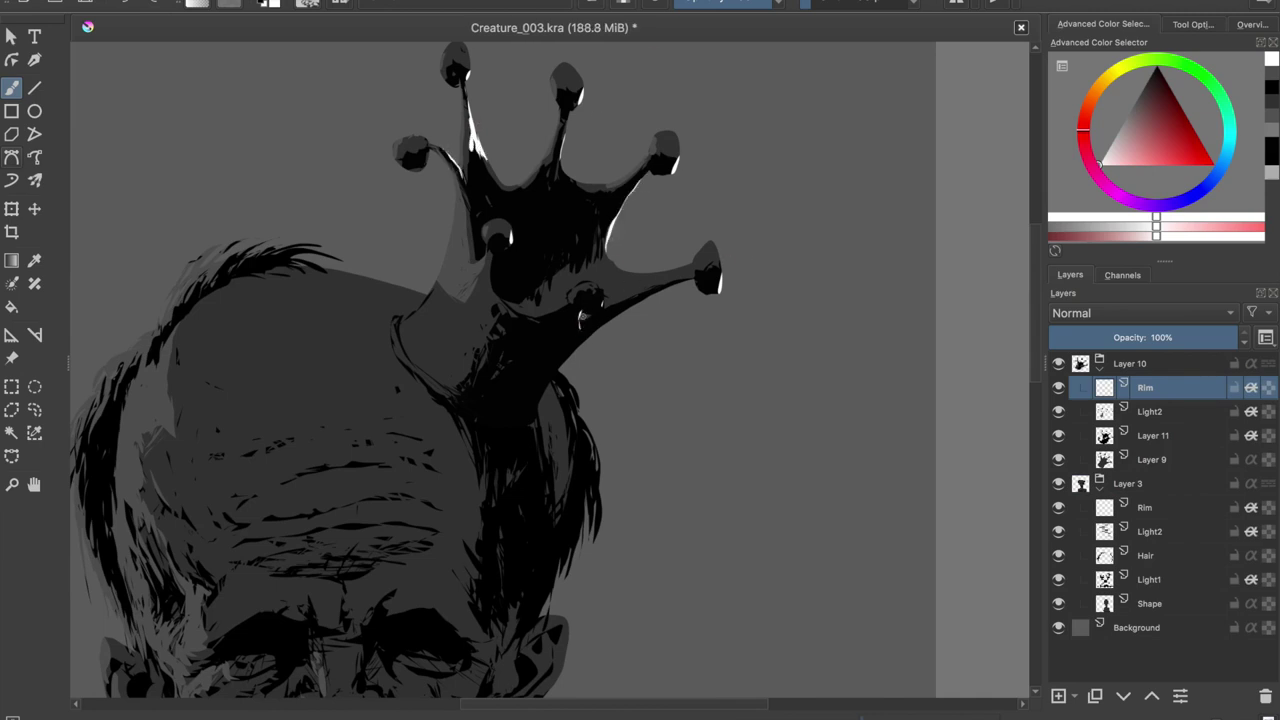
drag(490, 284, 490, 266)
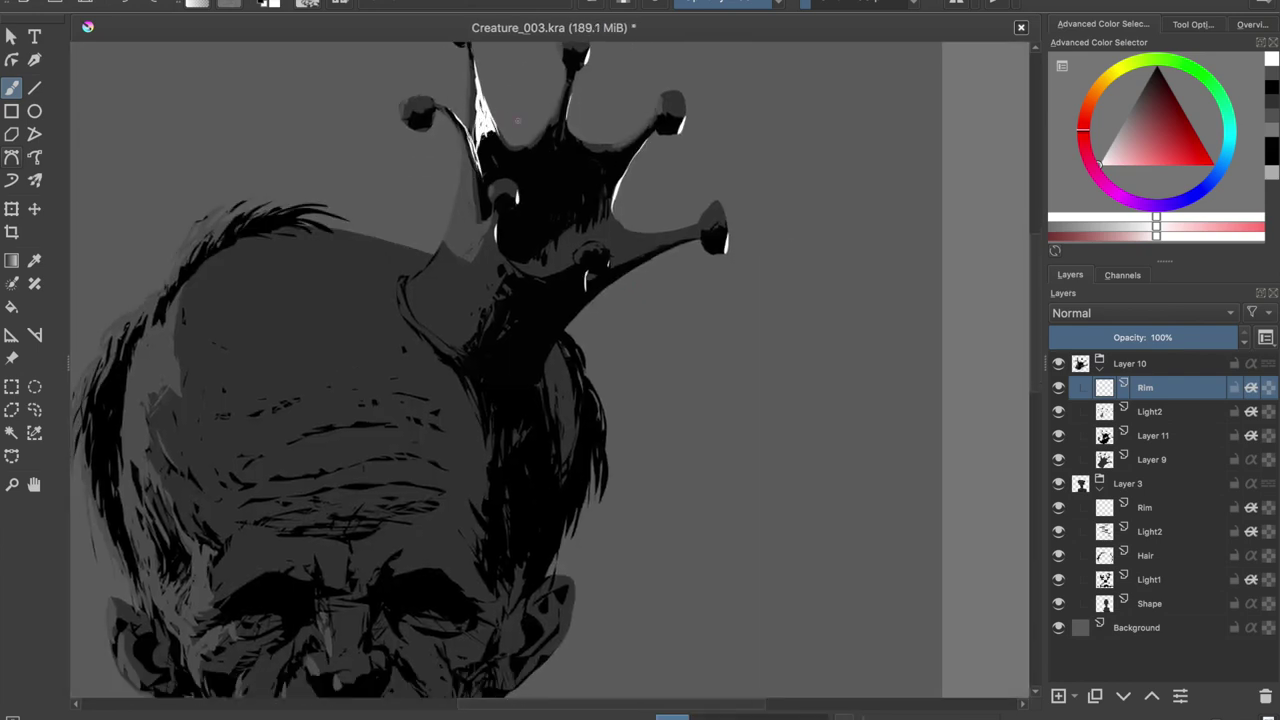
scroll(555, 160, down, 1)
key(ctrl+s)
Paint white rim light along the crown's lower-right edge.
mouse_move(490, 122)
mouse_down()
mouse_move(490, 155)
mouse_move(508, 170)
mouse_up()
scroll(505, 143, down, 3)
scroll(508, 142, up, 2)
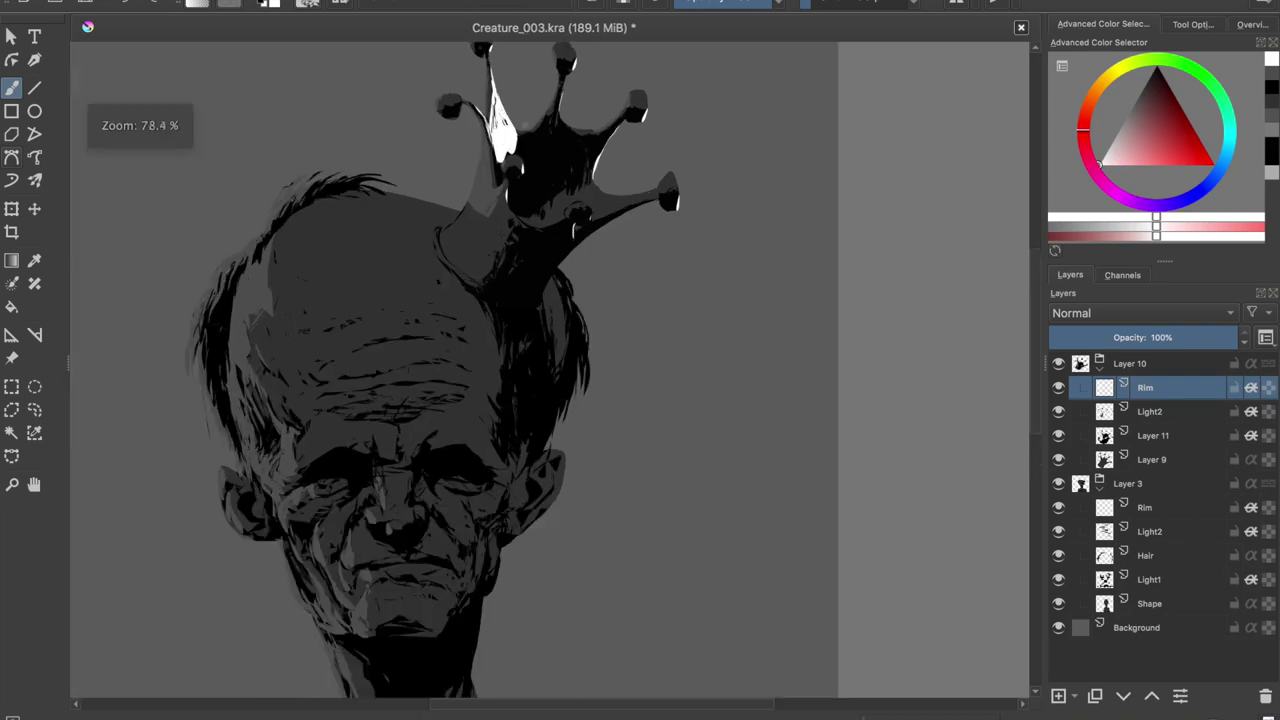
key(ctrl+z)
key(m)
key(m)
drag(656, 198, 553, 273)
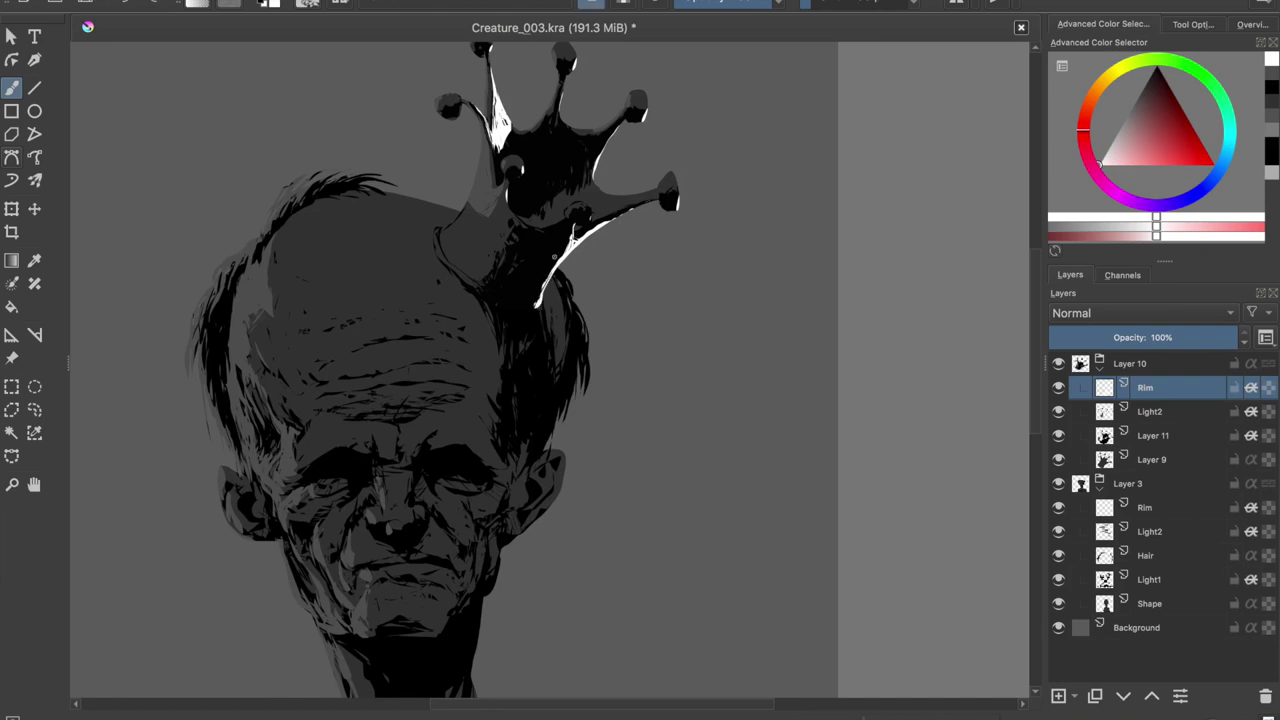
scroll(622, 322, down, 5)
key(Page_Down)
key(Page_Down)
key(Page_Down)
Build up thin white rim-light strokes down the hair's right edge.
key(ctrl+s)
drag(562, 138, 565, 236)
drag(588, 160, 594, 246)
drag(572, 148, 587, 200)
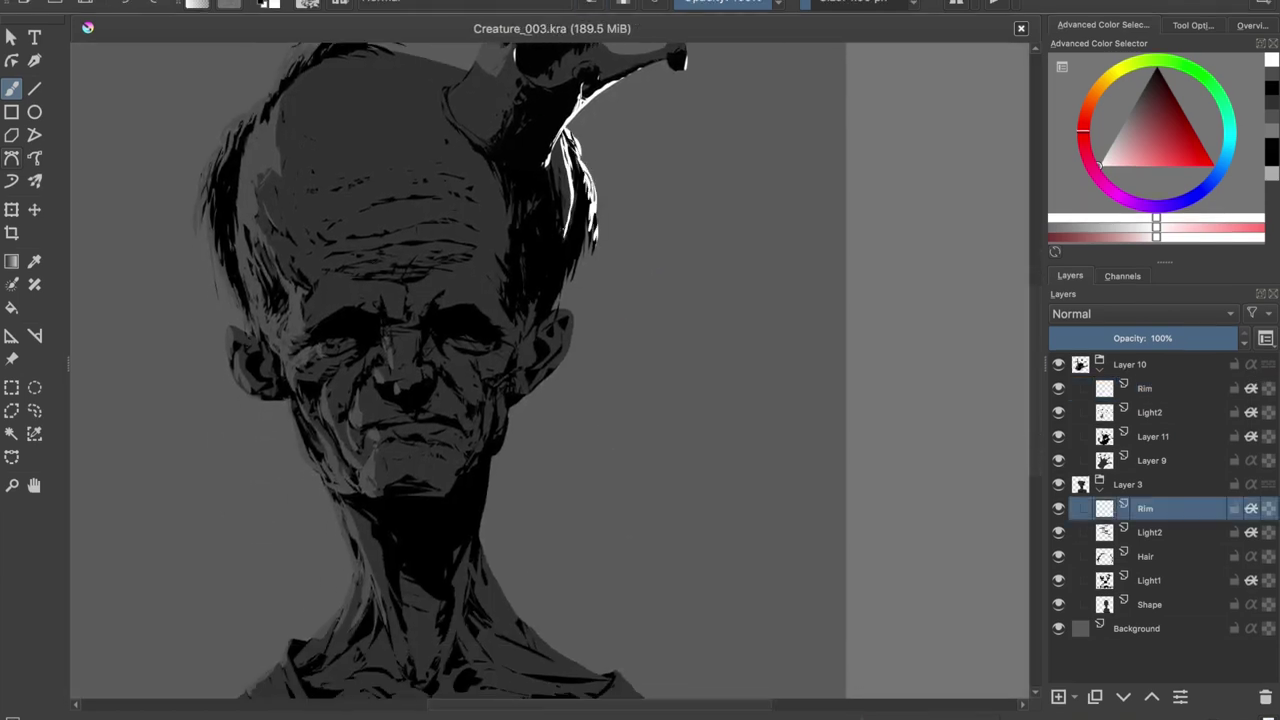
mouse_move(576, 154)
mouse_down()
mouse_move(594, 250)
mouse_move(558, 304)
mouse_move(556, 206)
mouse_up()
drag(566, 160, 552, 242)
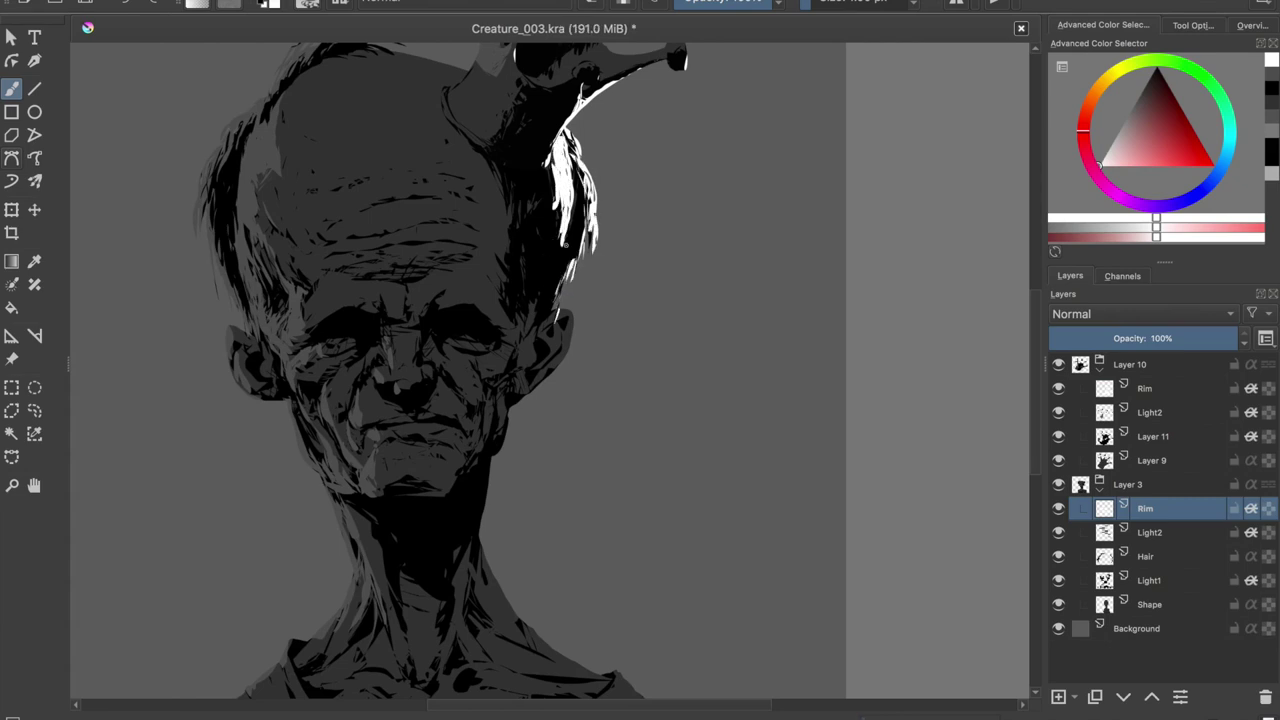
drag(556, 198, 552, 264)
key(m)
mouse_move(546, 188)
mouse_down()
mouse_move(544, 246)
mouse_move(542, 220)
mouse_up()
key(m)
scroll(560, 260, down, 2)
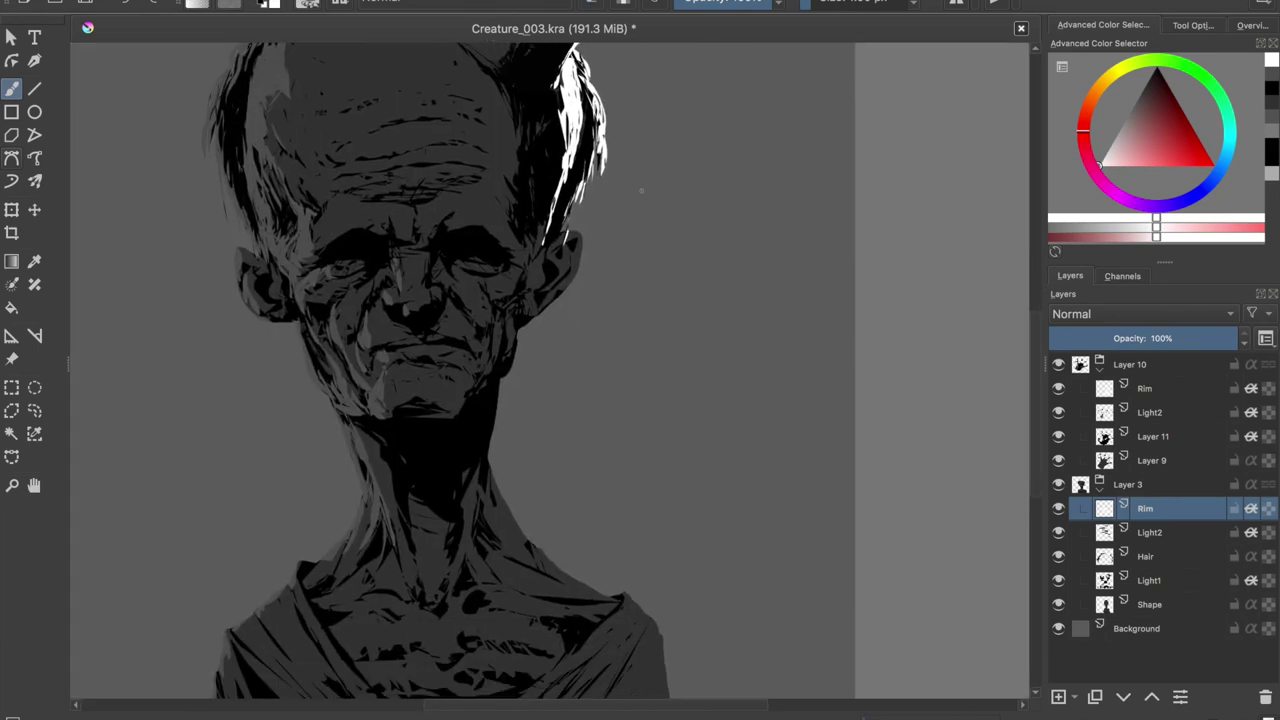
Reshape the white rim highlight at the crown's base.
drag(641, 190, 643, 377)
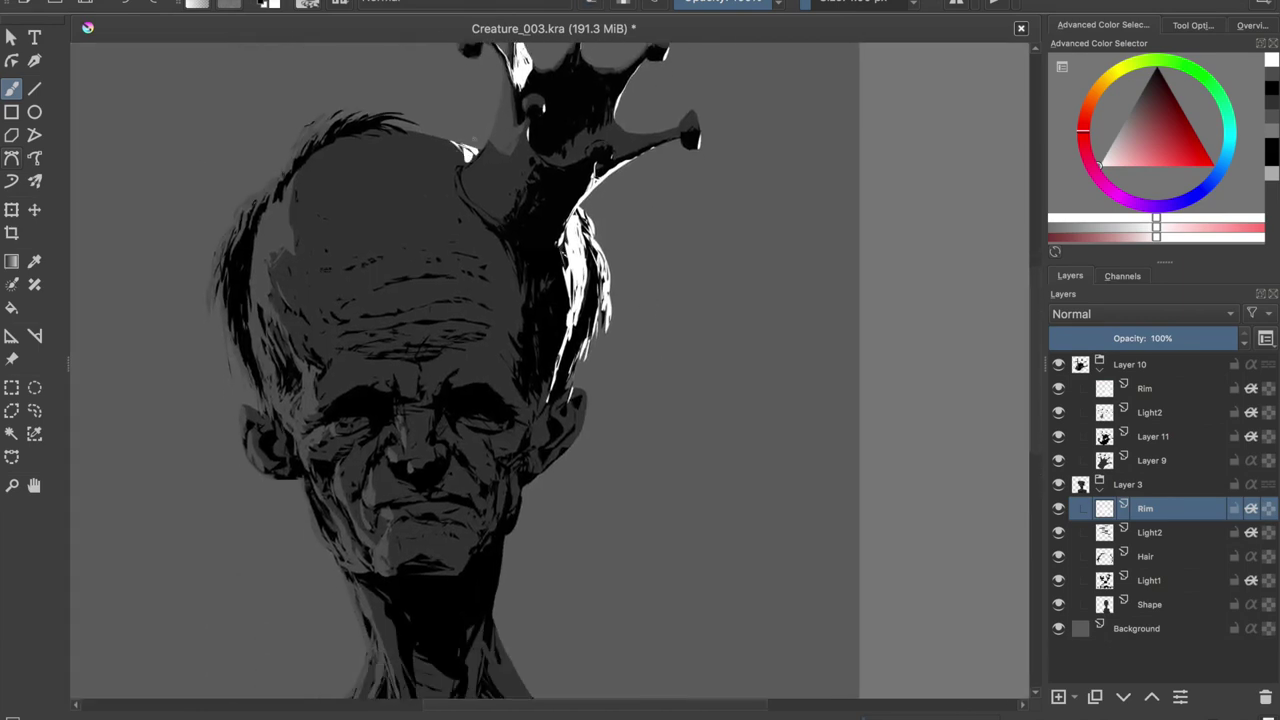
key(m)
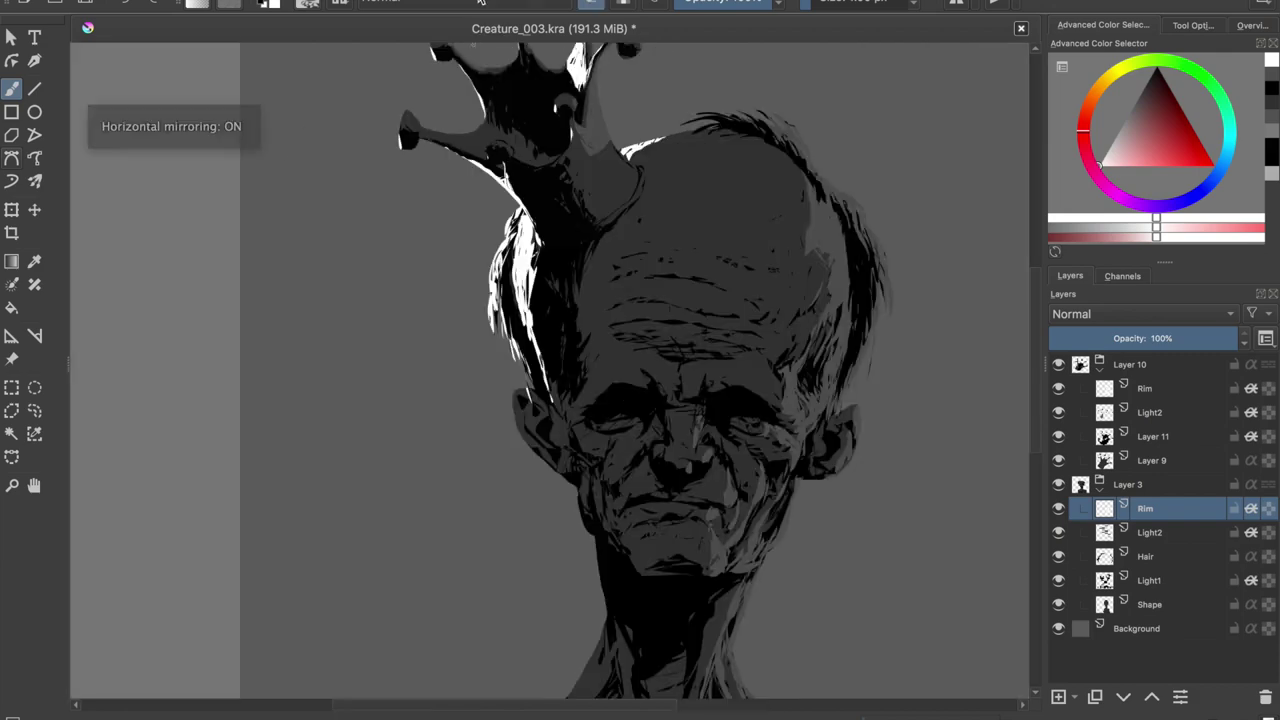
drag(625, 156, 648, 147)
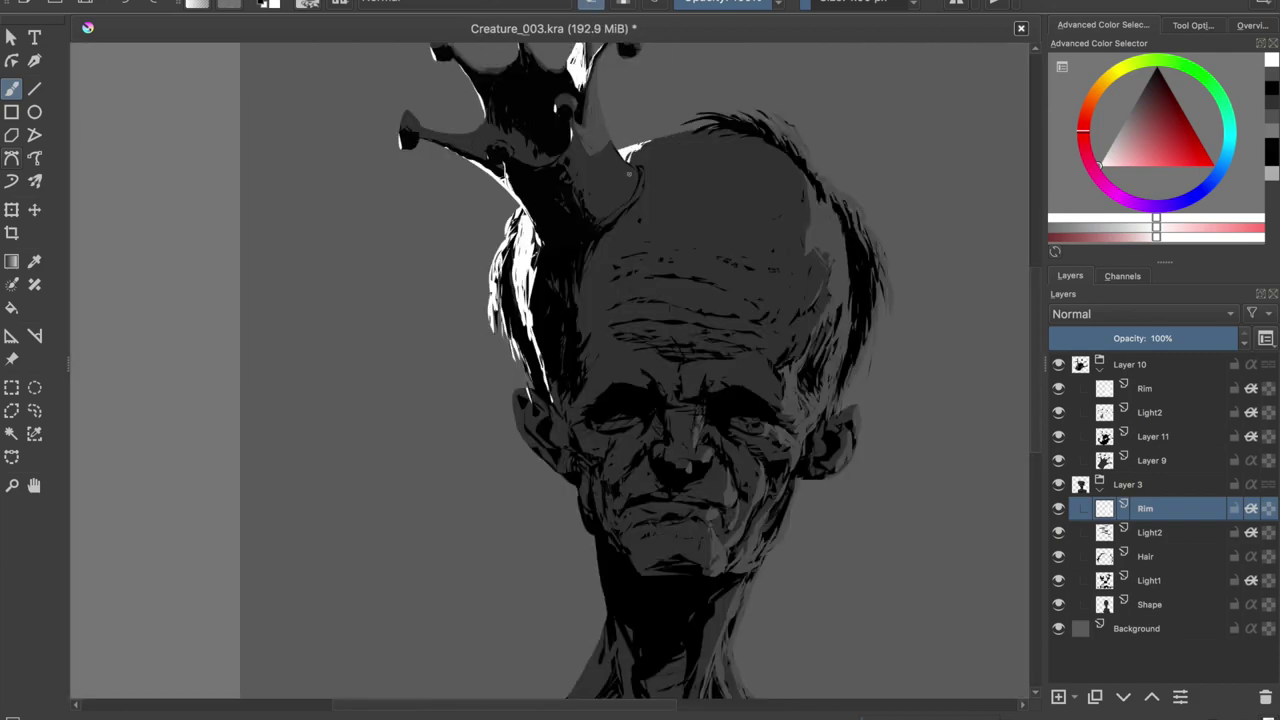
key(m)
drag(595, 410, 625, 260)
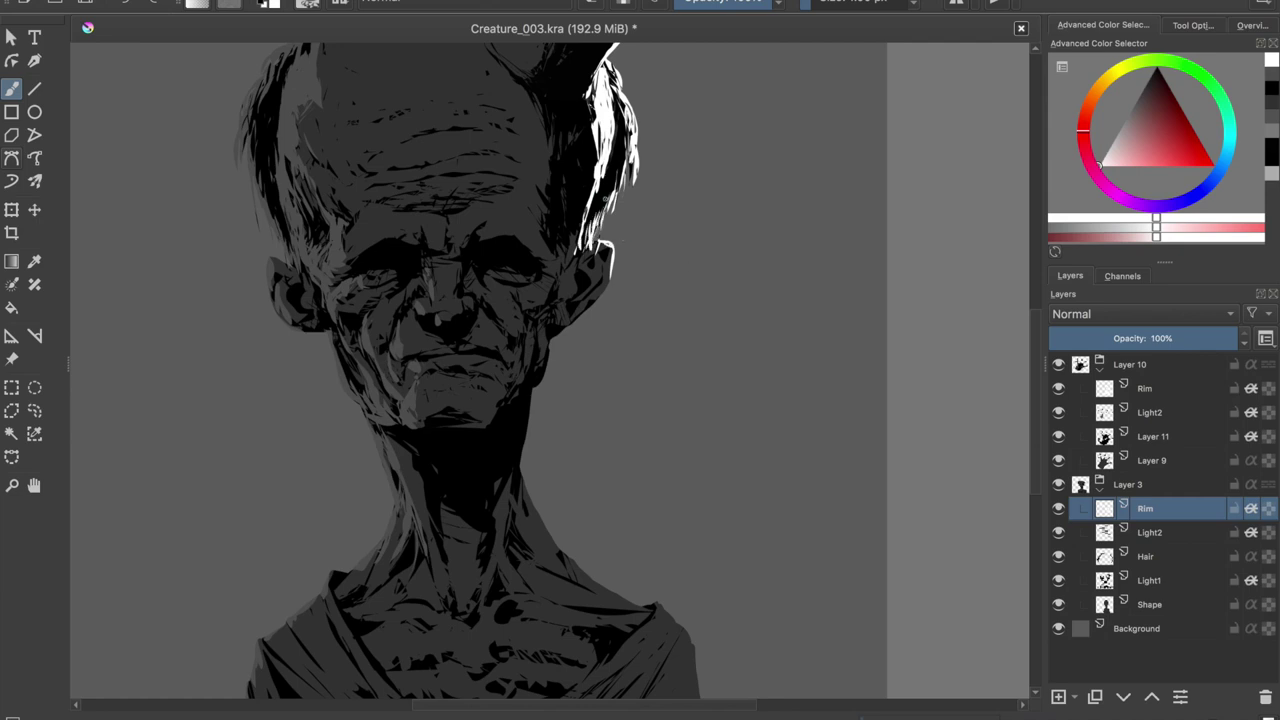
drag(625, 185, 600, 90)
scroll(450, 370, down, 2)
scroll(450, 370, up, 2)
drag(650, 380, 660, 280)
scroll(666, 277, up, 2)
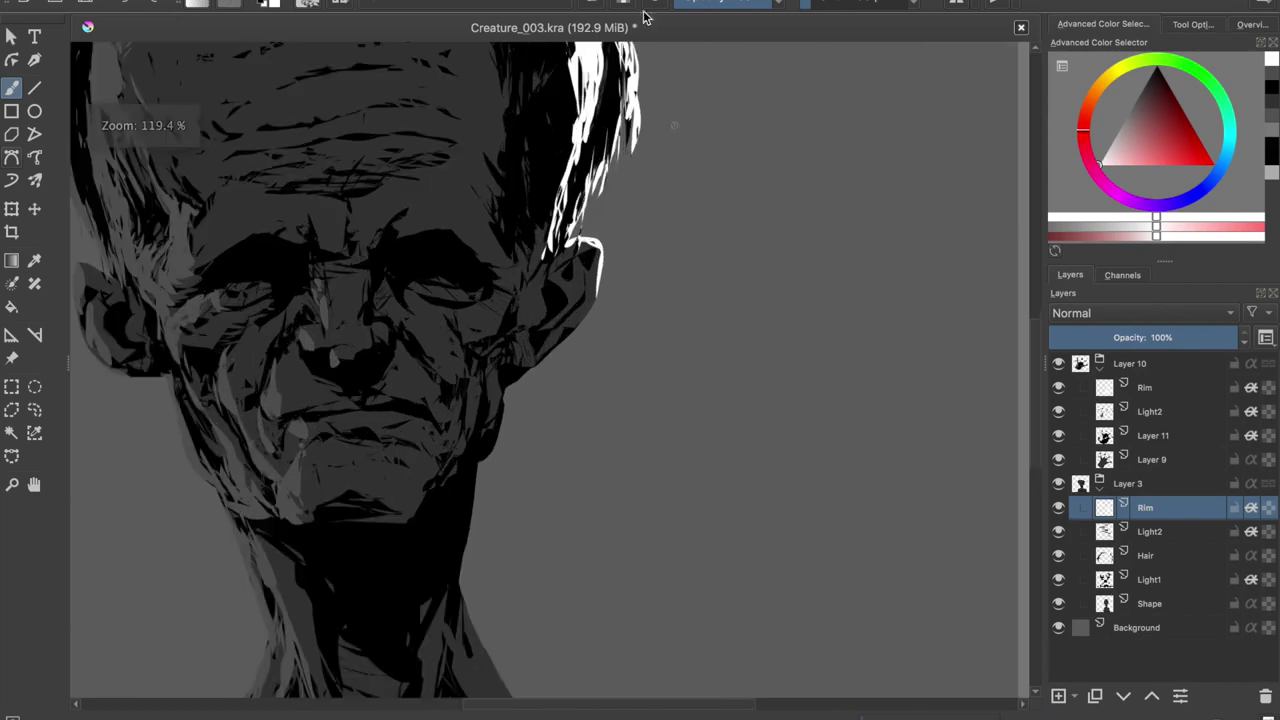
Paint white rim light along the jaw, down the neck, and across the shoulder.
mouse_move(545, 322)
mouse_down()
mouse_move(503, 452)
mouse_move(566, 488)
mouse_up()
scroll(503, 404, down, 2)
mouse_move(566, 488)
mouse_down()
mouse_move(560, 420)
mouse_move(578, 466)
mouse_up()
mouse_move(578, 466)
mouse_down()
mouse_move(586, 386)
mouse_move(578, 395)
mouse_move(628, 420)
mouse_move(650, 460)
mouse_up()
drag(626, 346, 652, 528)
scroll(652, 540, down, 2)
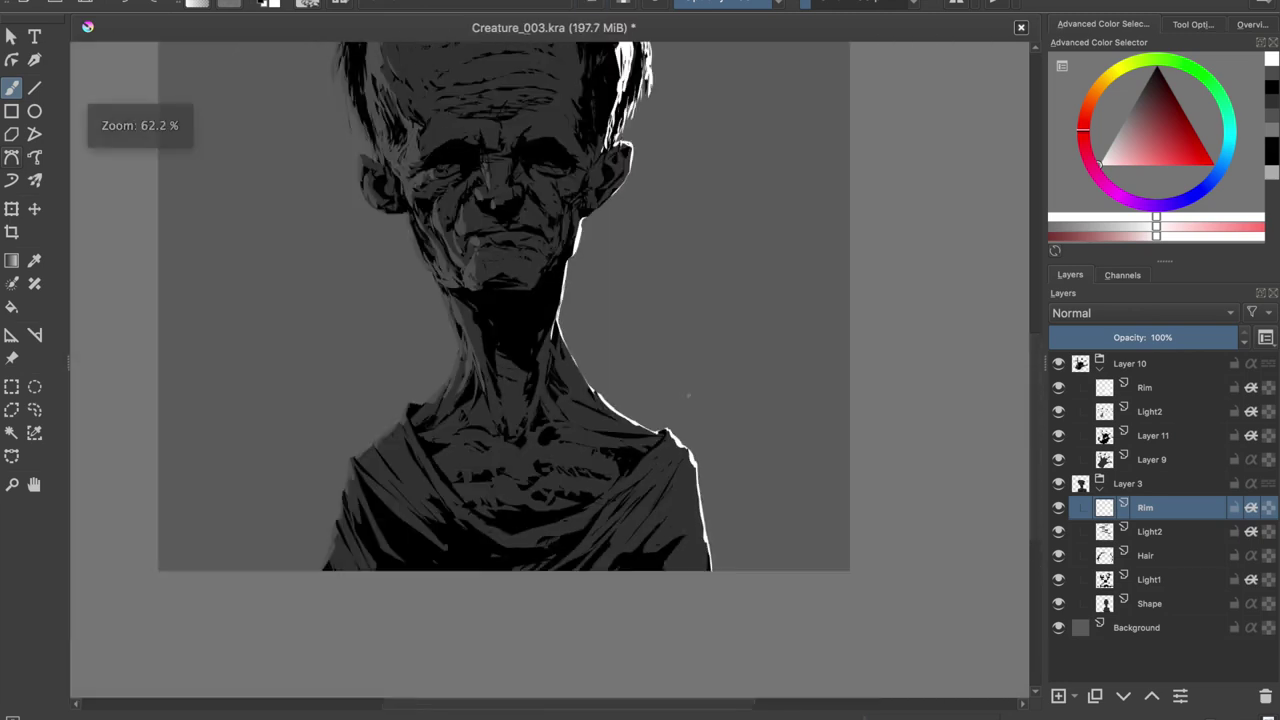
scroll(652, 540, up, 2)
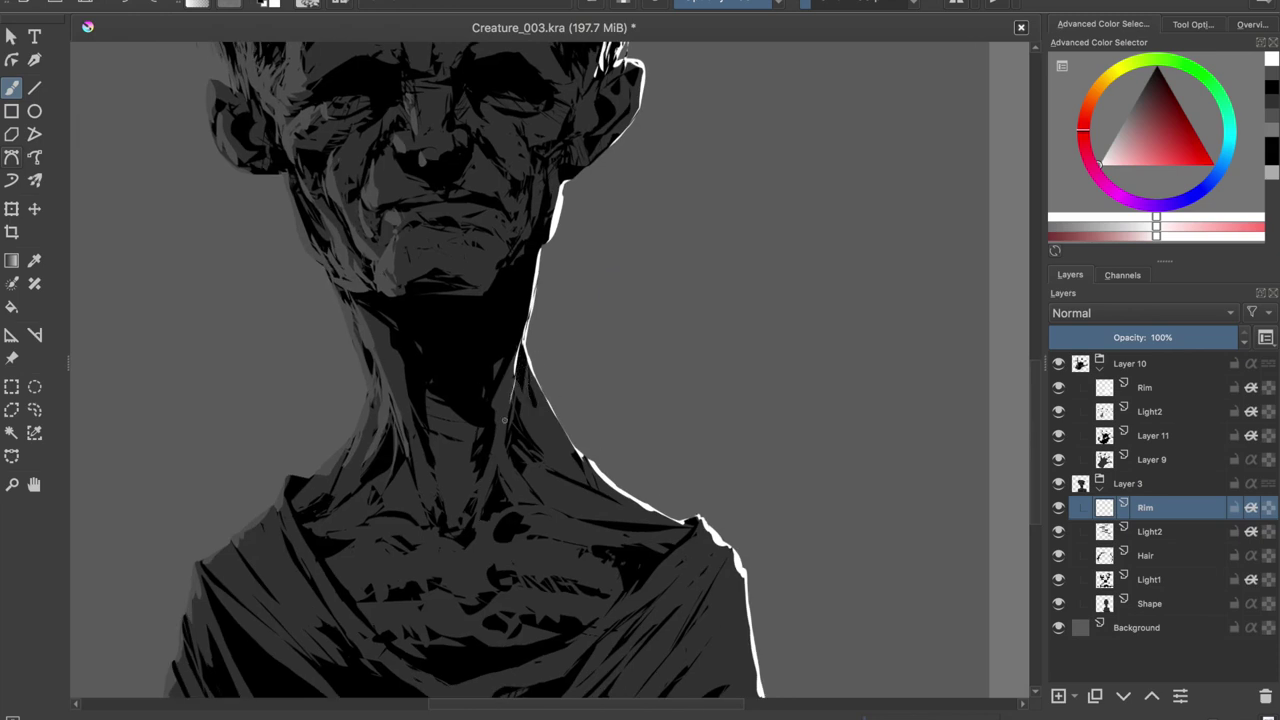
key(m)
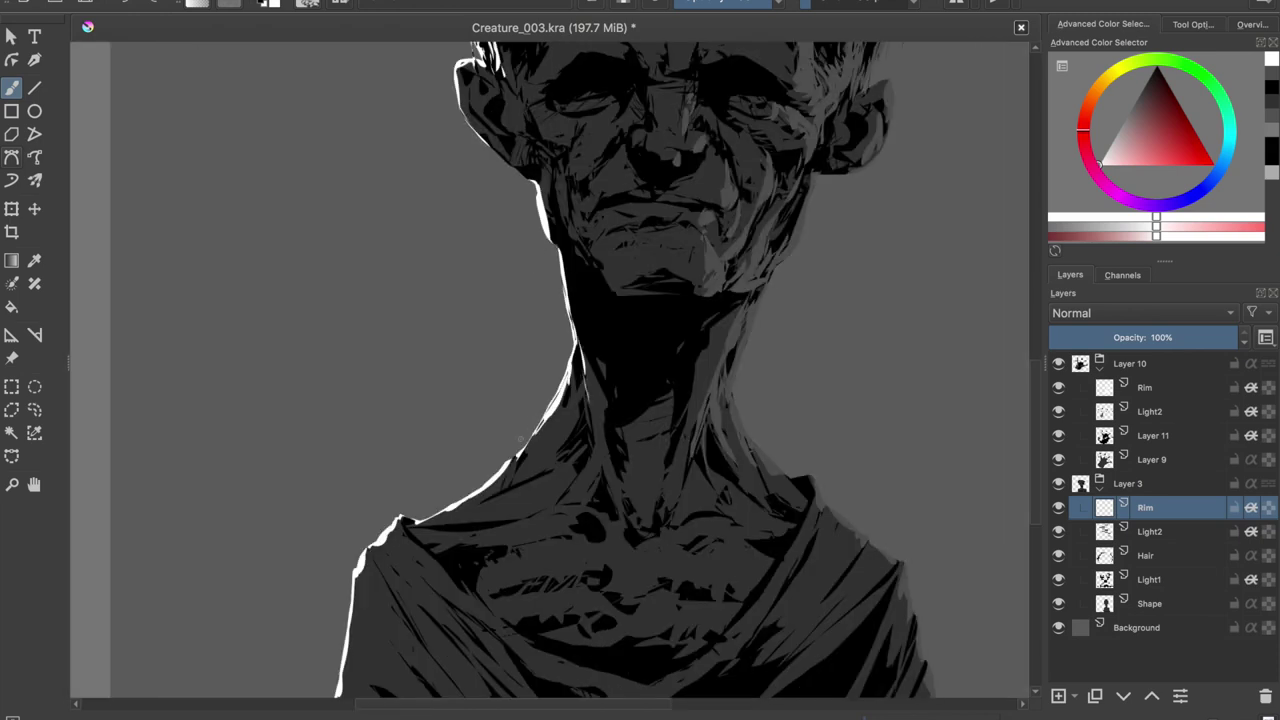
Add a rim patch on the other shoulder and refine the head's right rim with light and dark strokes.
drag(398, 526, 372, 552)
key(m)
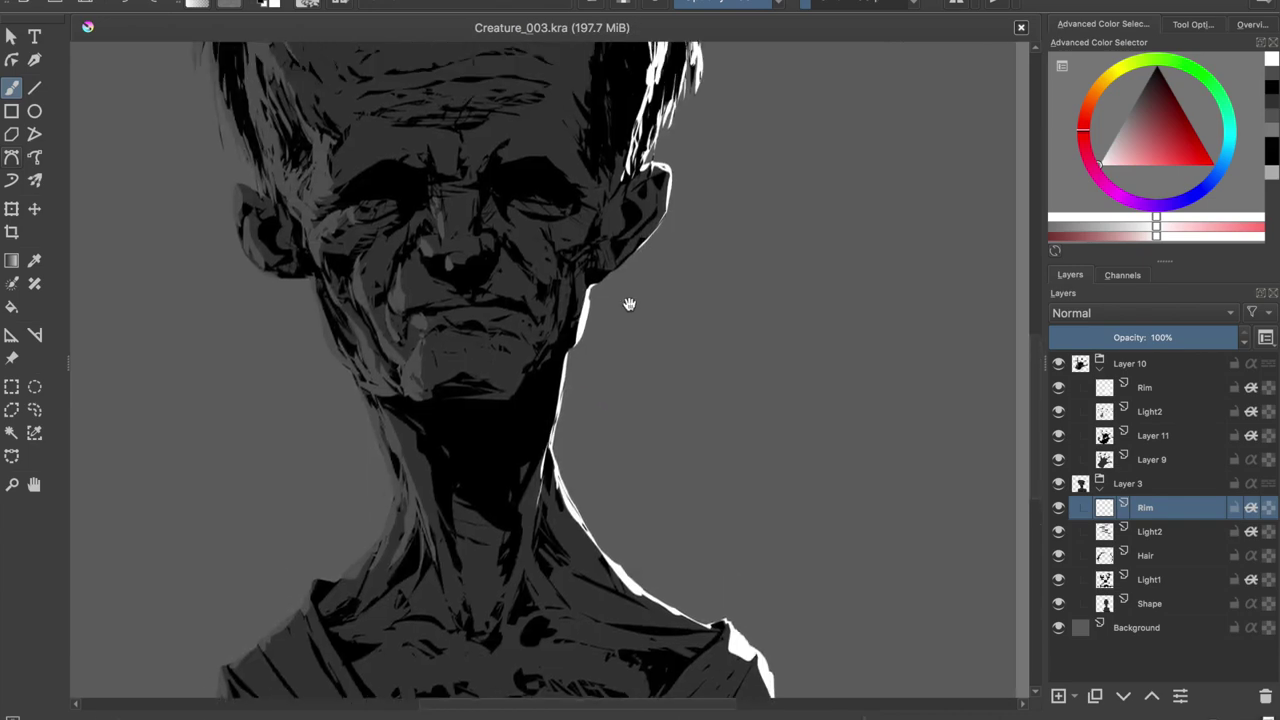
drag(630, 90, 630, 400)
drag(653, 222, 640, 370)
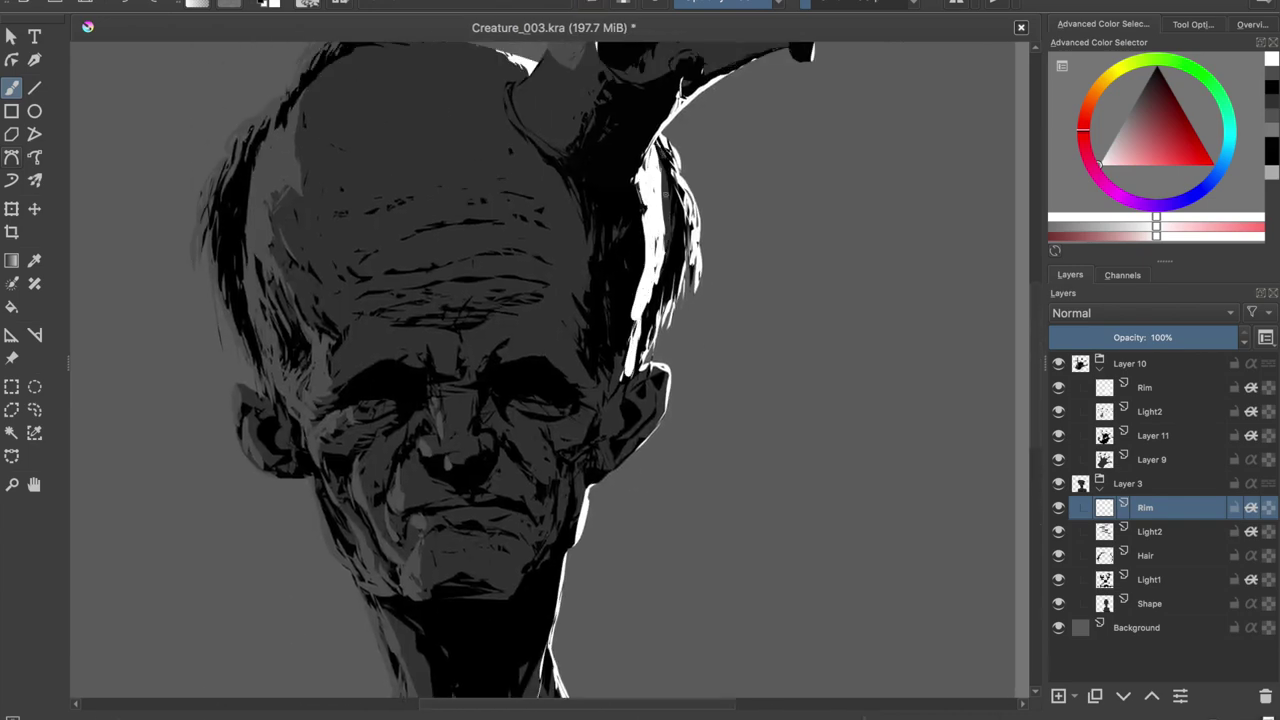
key(minus)
key(plus)
drag(626, 274, 622, 386)
drag(632, 304, 608, 472)
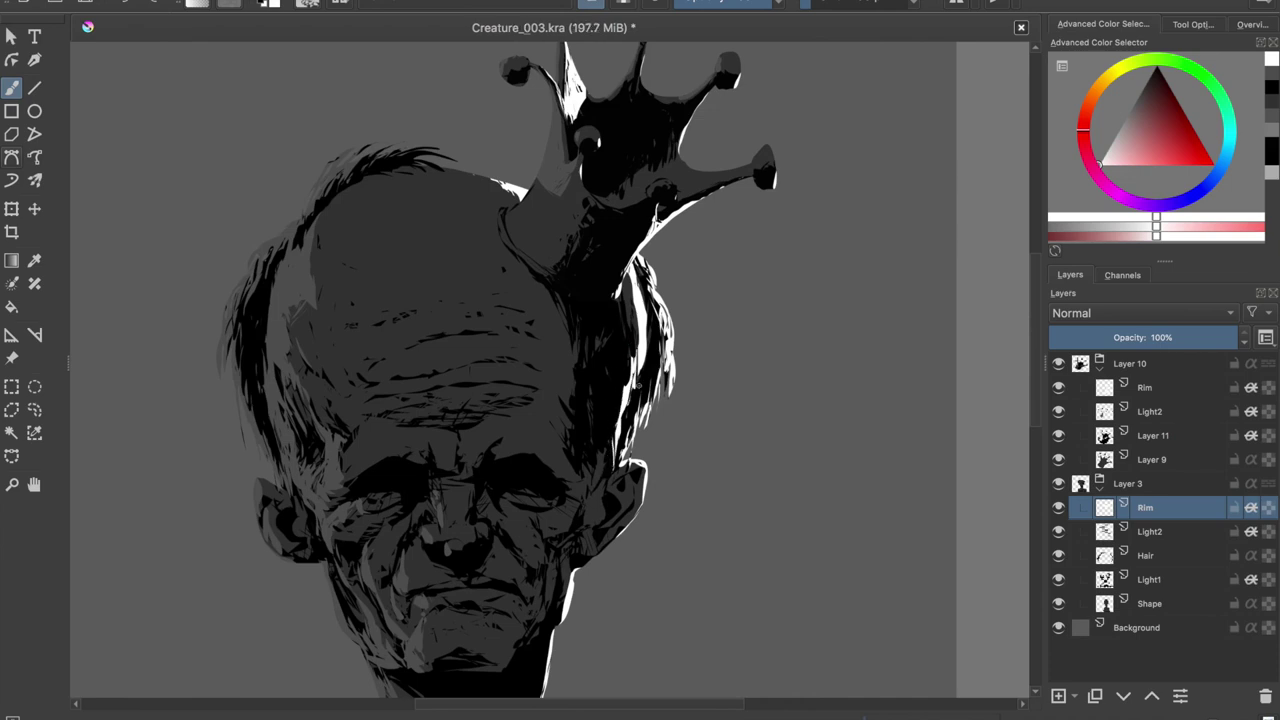